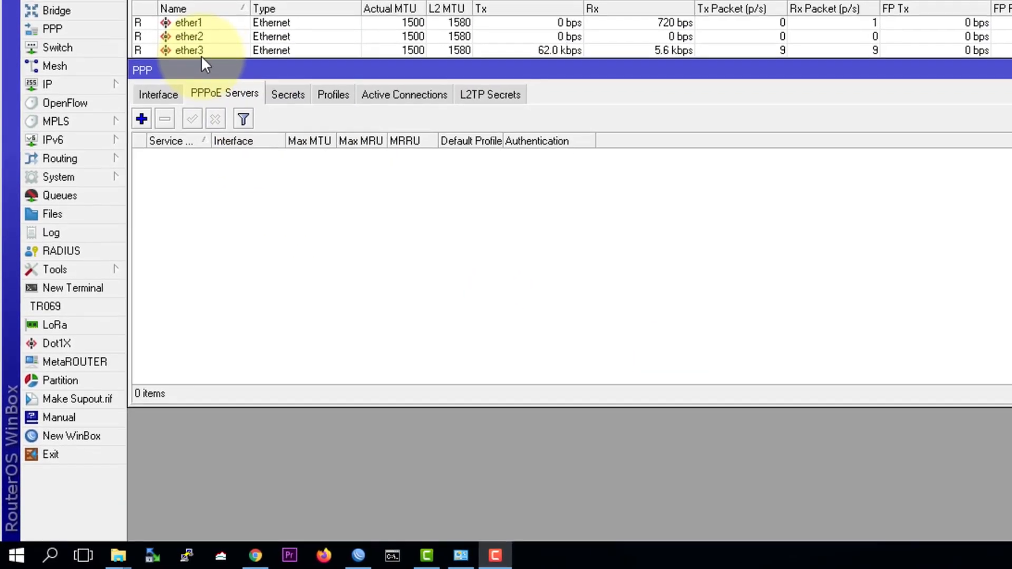
Step: Inspect the hotspot1 server on ether2 in IP Hotspot, then return to the PPP window
{"action": "left_click", "coordinate": [51, 85]}
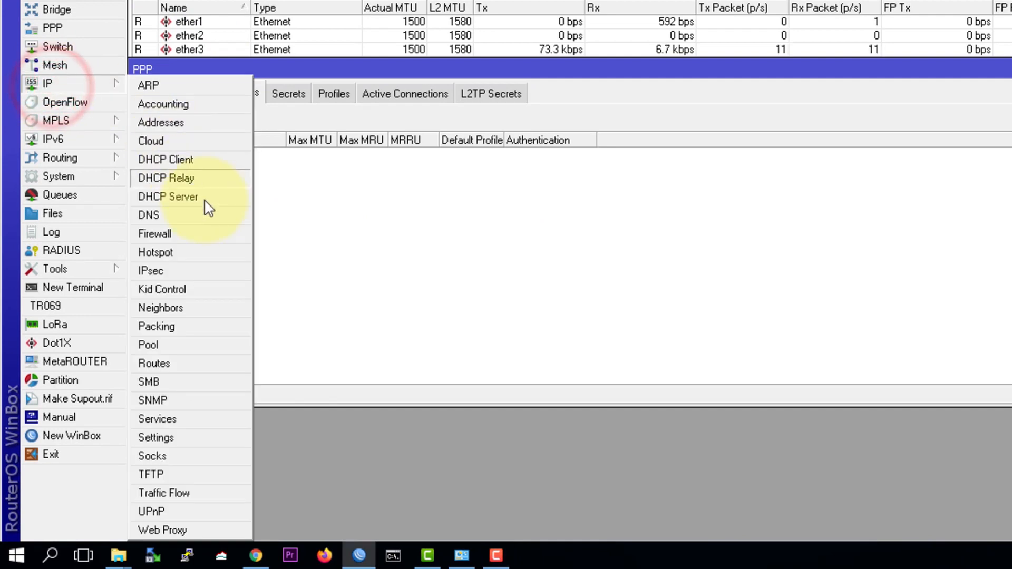
{"action": "left_click", "coordinate": [182, 253]}
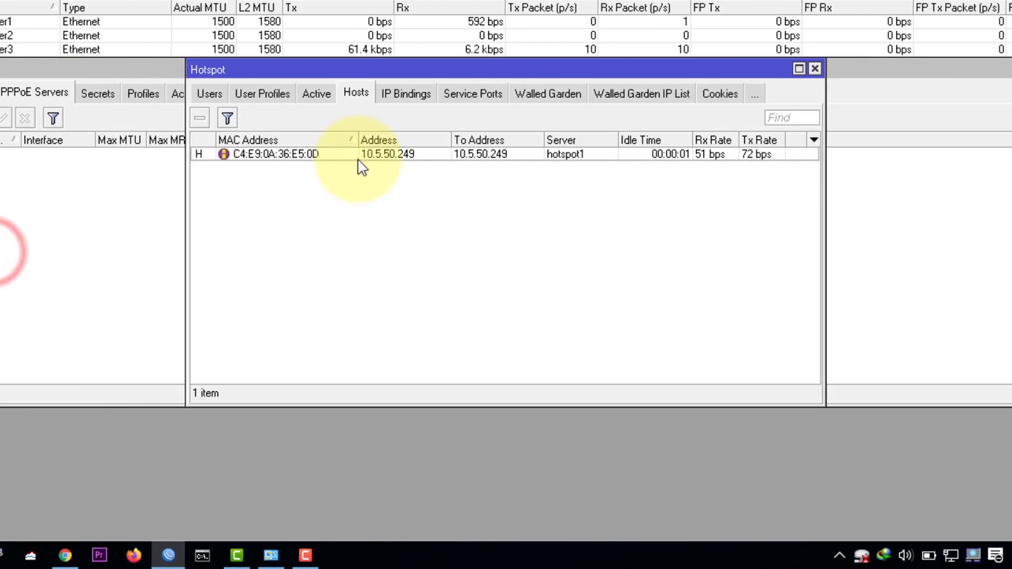
{"action": "left_click", "coordinate": [201, 93]}
{"action": "left_click", "coordinate": [201, 93]}
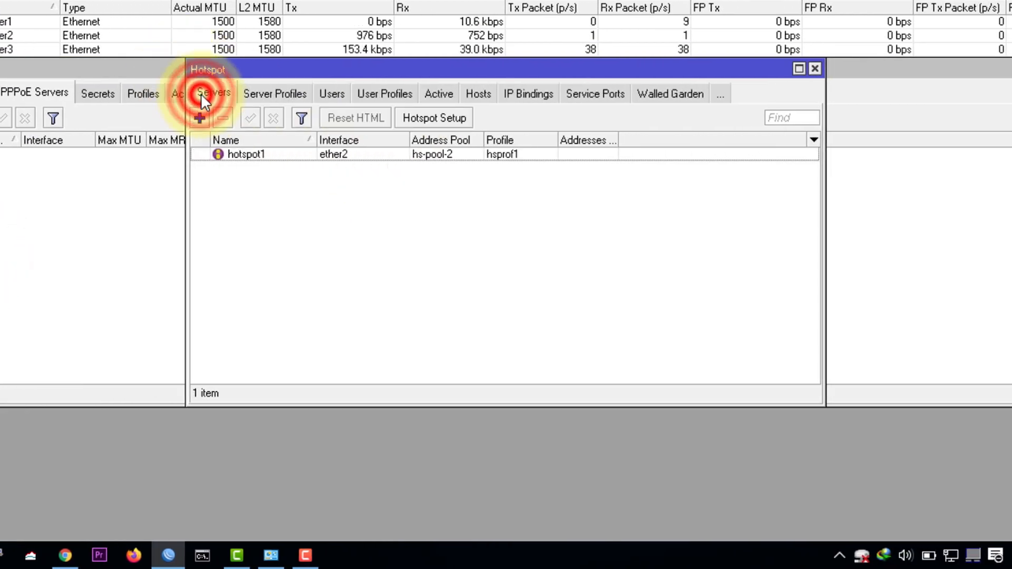
{"action": "left_click", "coordinate": [438, 154]}
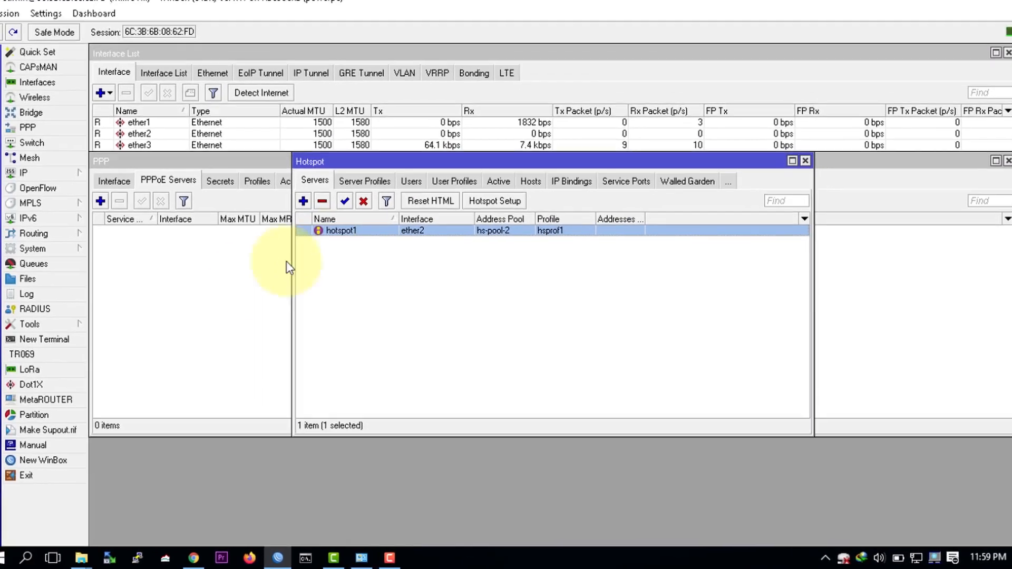
{"action": "left_click", "coordinate": [29, 273]}
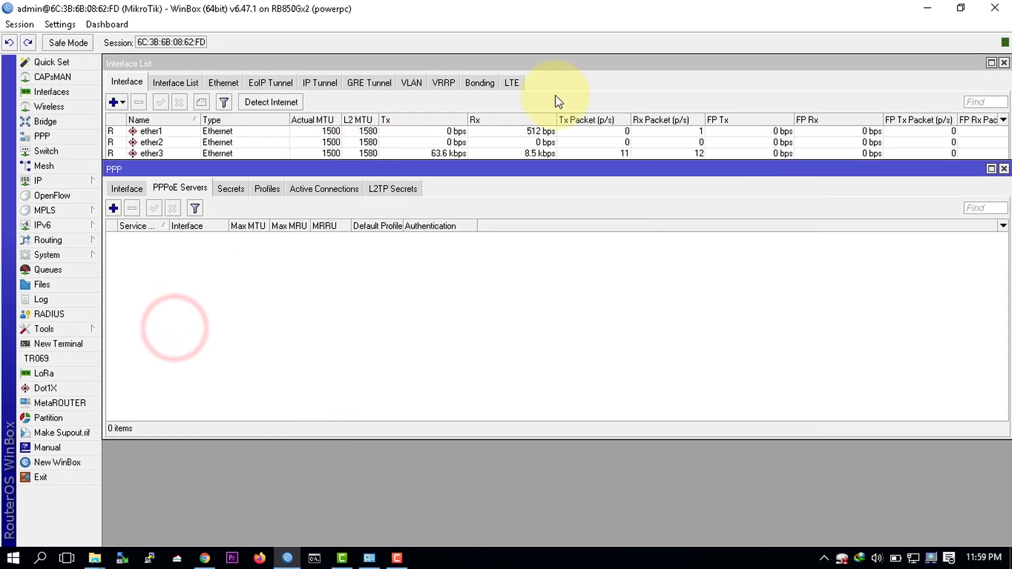
Step: Create PPPoE server PPPOESERVER on ether2 using the default profile
{"action": "left_click", "coordinate": [1003, 63]}
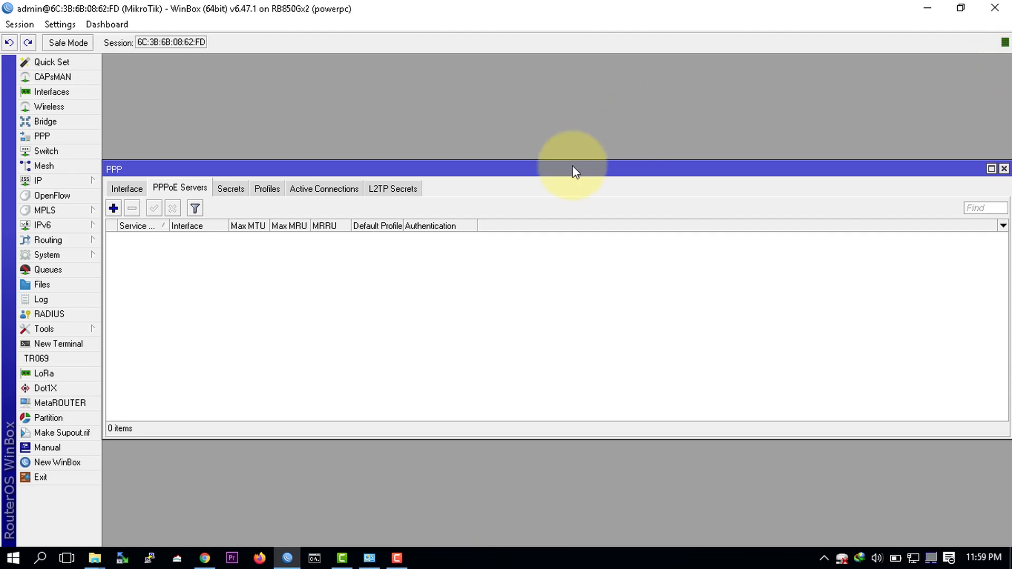
{"action": "left_click_drag", "start_coordinate": [576, 171], "coordinate": [600, 95]}
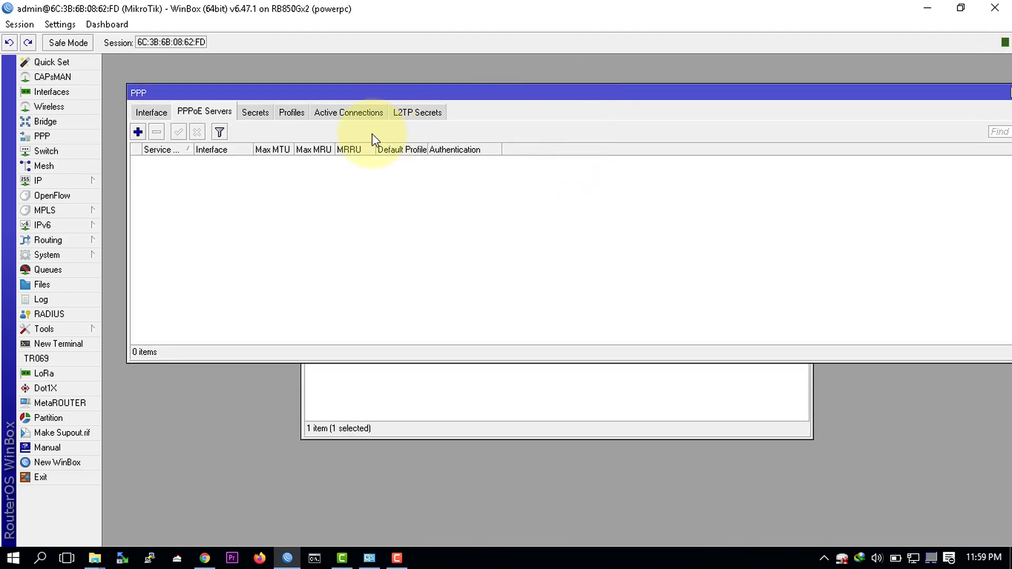
{"action": "left_click", "coordinate": [138, 132]}
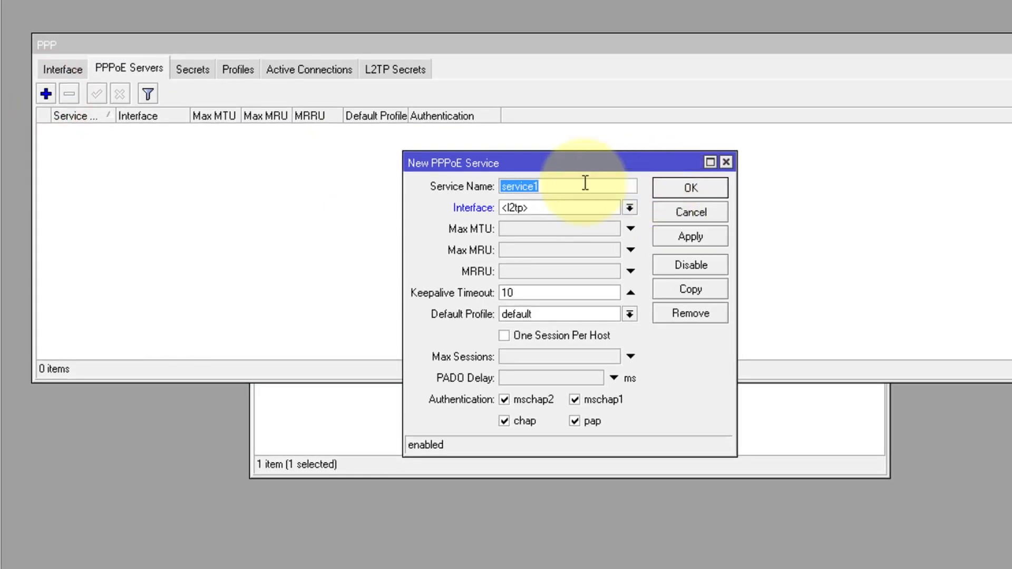
{"action": "type", "text": "ppp"}
{"action": "key", "text": "BackSpace"}
{"action": "key", "text": "BackSpace"}
{"action": "key", "text": "BackSpace"}
{"action": "type", "text": "PPPOESERVER"}
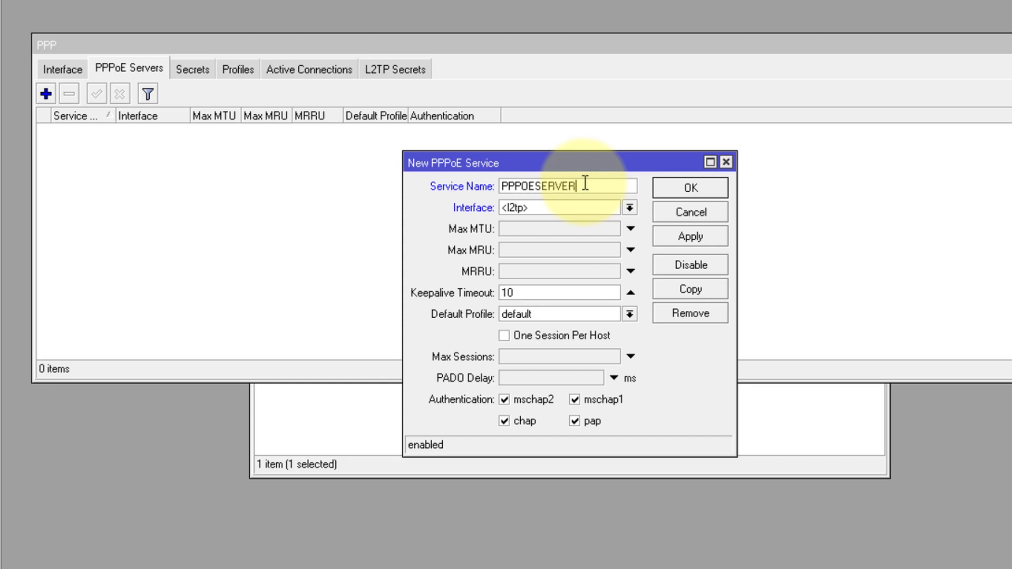
{"action": "left_click", "coordinate": [611, 208]}
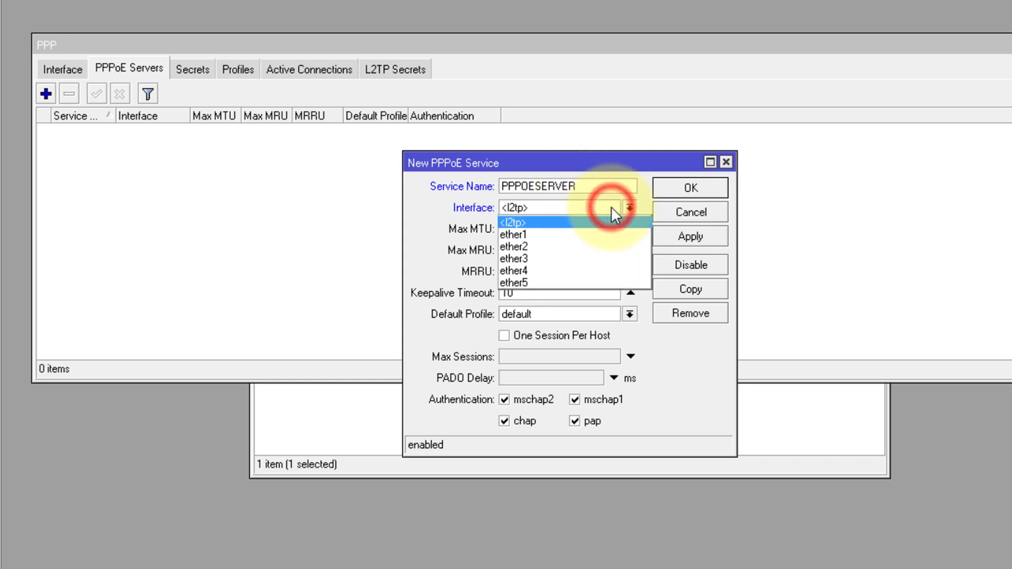
{"action": "left_click", "coordinate": [522, 245]}
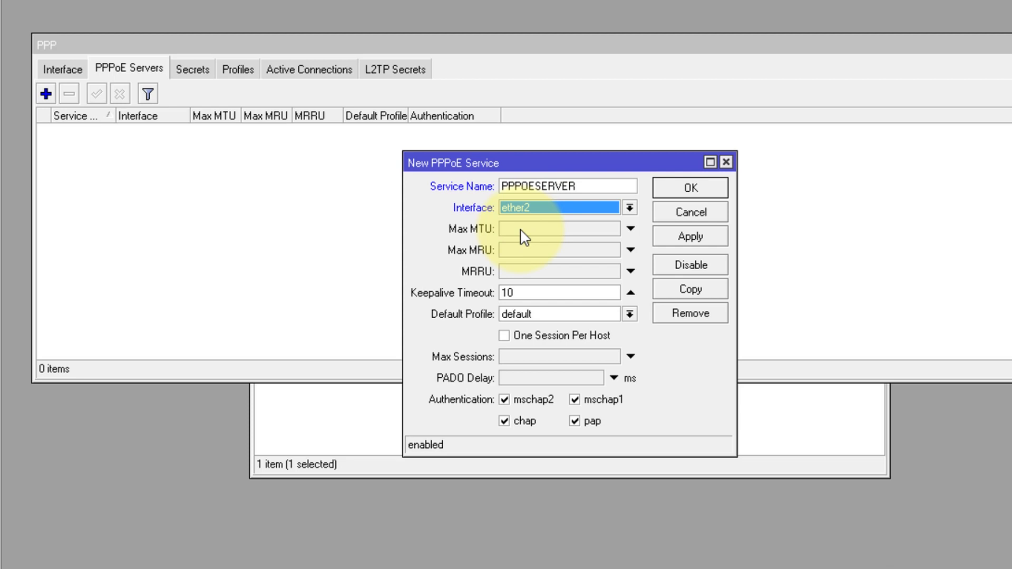
{"action": "left_click_drag", "start_coordinate": [466, 157], "coordinate": [338, 207]}
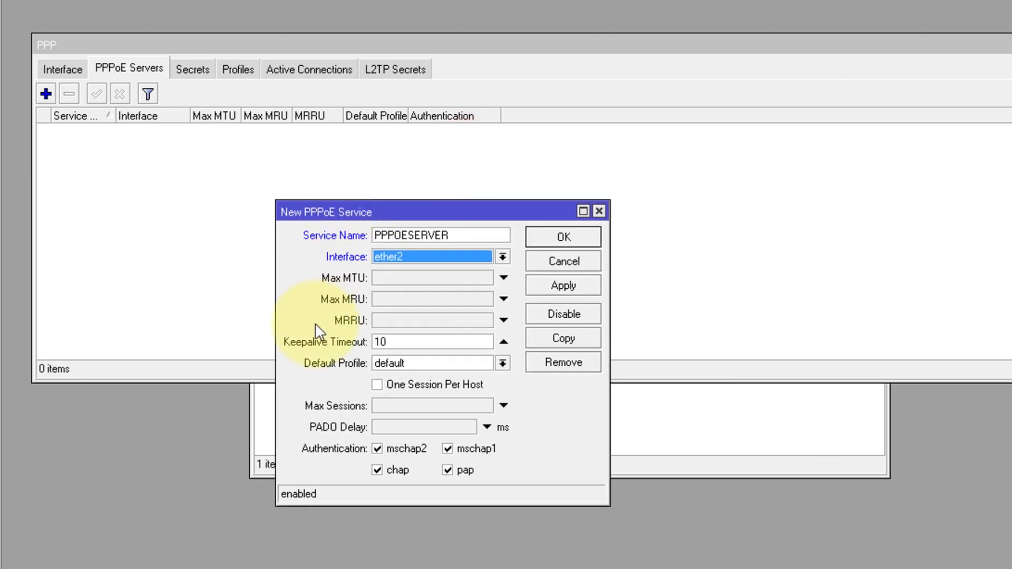
{"action": "left_click", "coordinate": [460, 362]}
{"action": "left_click", "coordinate": [460, 362]}
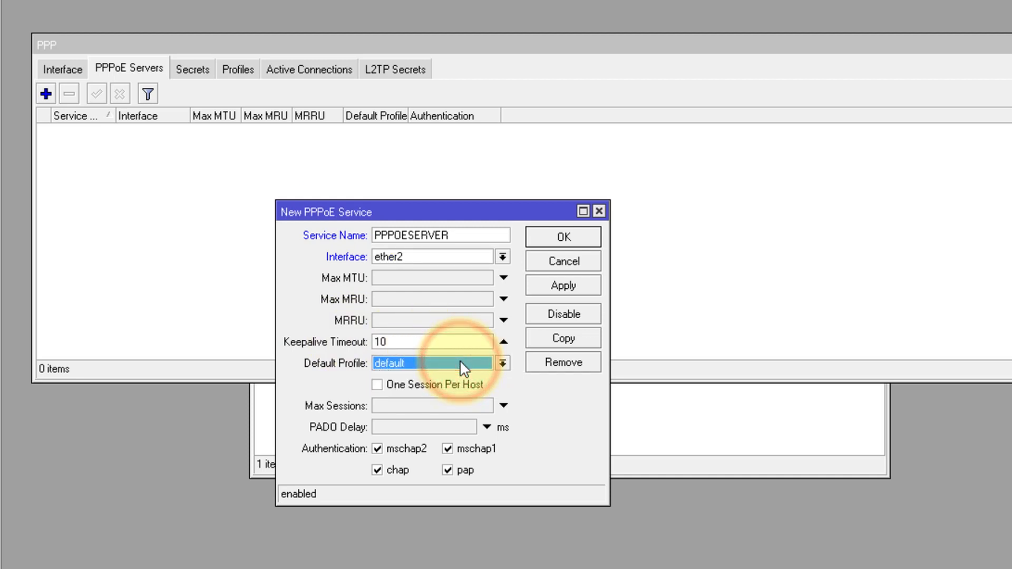
{"action": "left_click", "coordinate": [557, 236]}
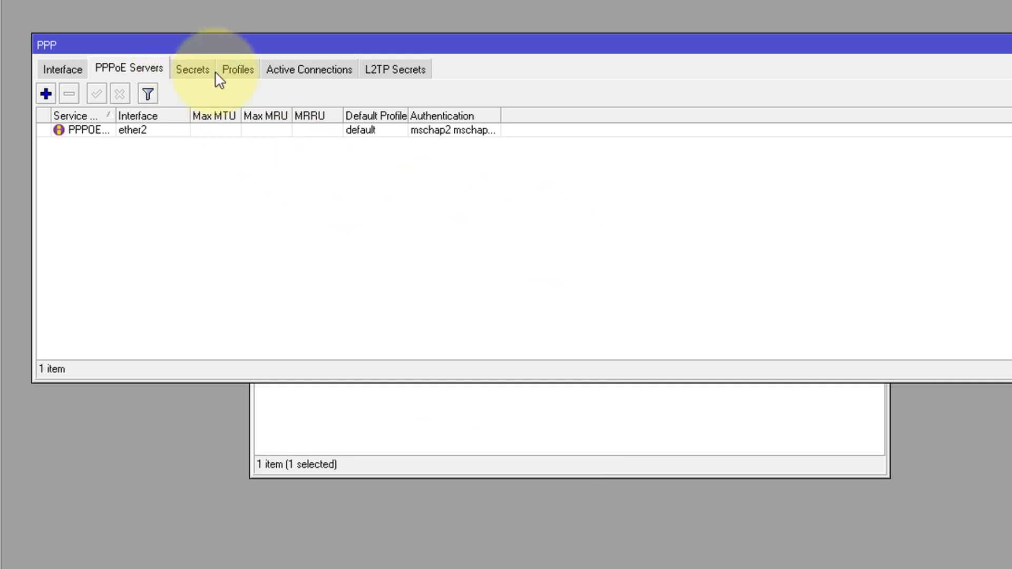
Step: Browse the PPP Secrets and Profiles lists, discarding an unneeded new profile
{"action": "left_click_drag", "start_coordinate": [185, 45], "coordinate": [197, 157]}
{"action": "left_click", "coordinate": [220, 182]}
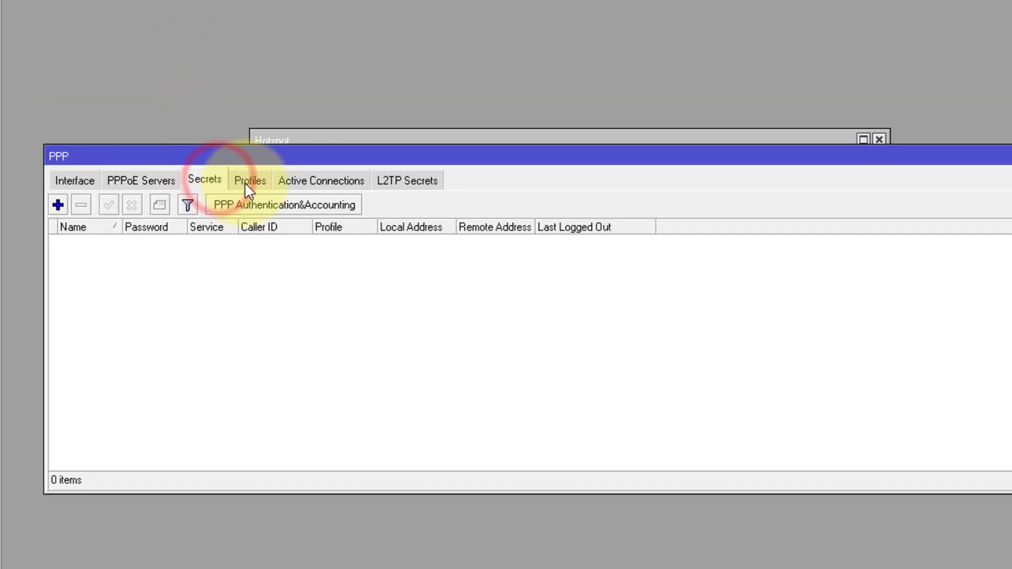
{"action": "left_click", "coordinate": [244, 182]}
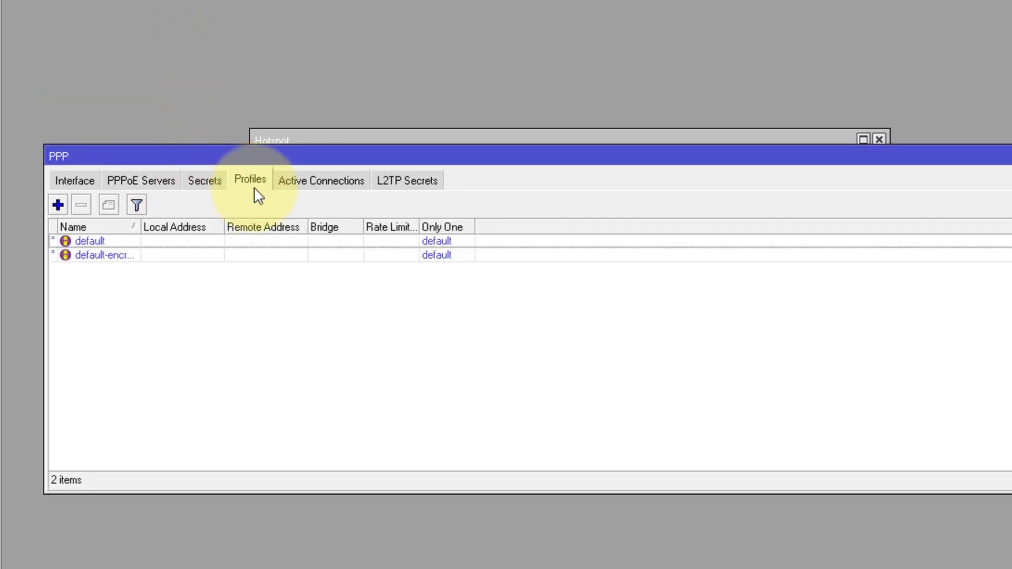
{"action": "left_click", "coordinate": [57, 205]}
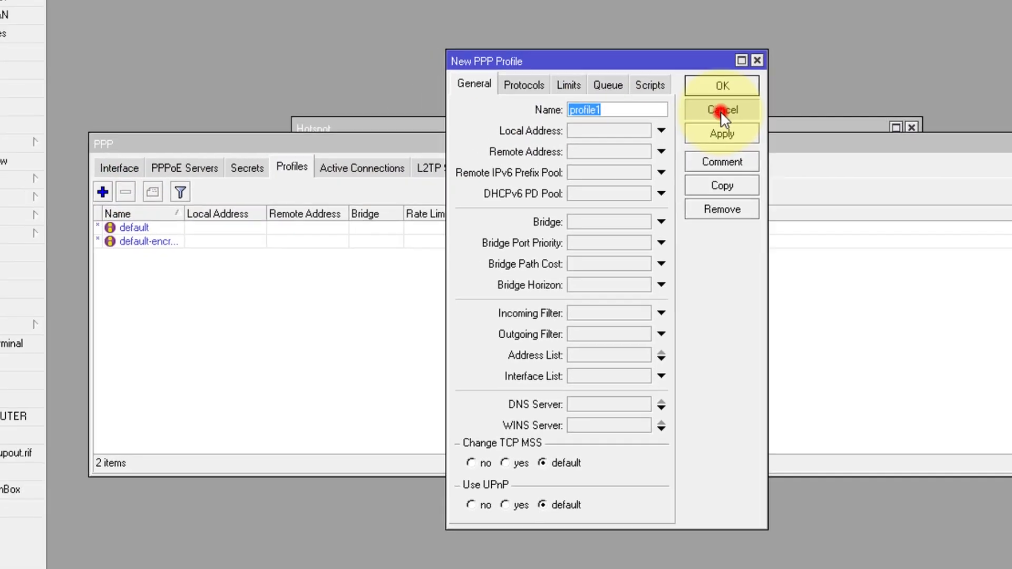
{"action": "left_click", "coordinate": [687, 121]}
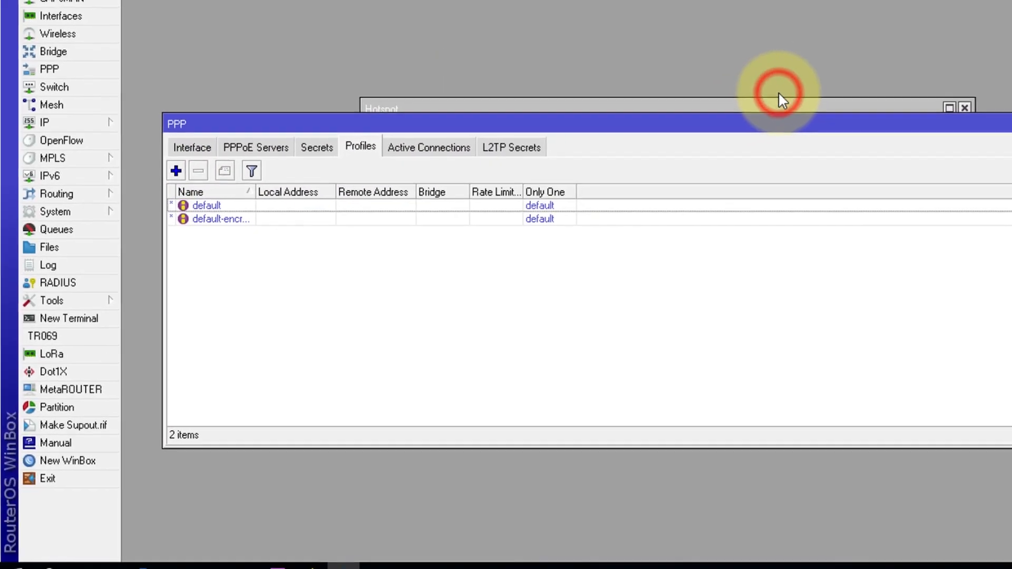
Step: Open the IP Pool list showing dhcp_pool1 and hs-pool-2
{"action": "left_click", "coordinate": [77, 122]}
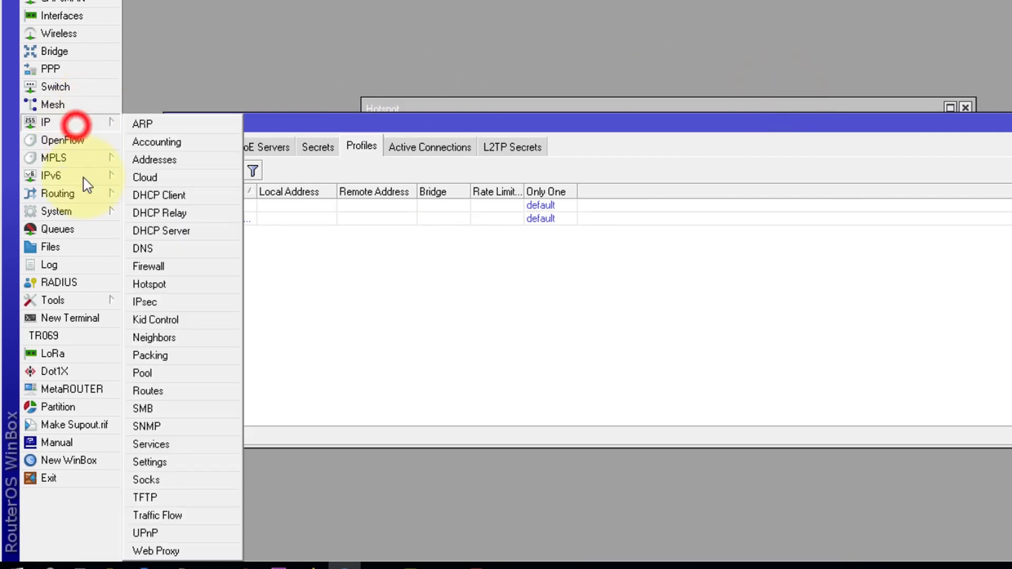
{"action": "left_click", "coordinate": [146, 392]}
{"action": "left_click", "coordinate": [152, 374]}
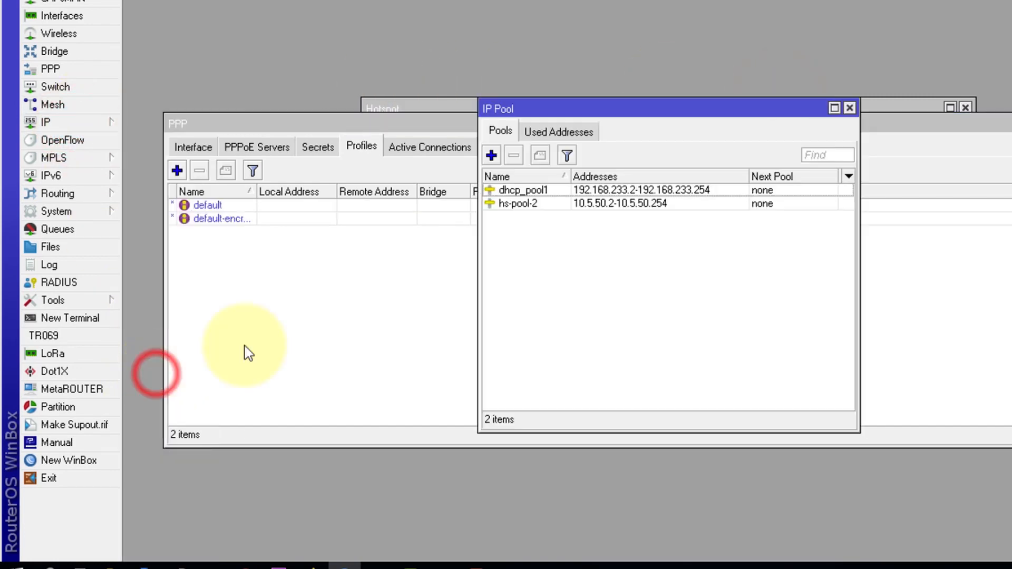
{"action": "left_click", "coordinate": [605, 271]}
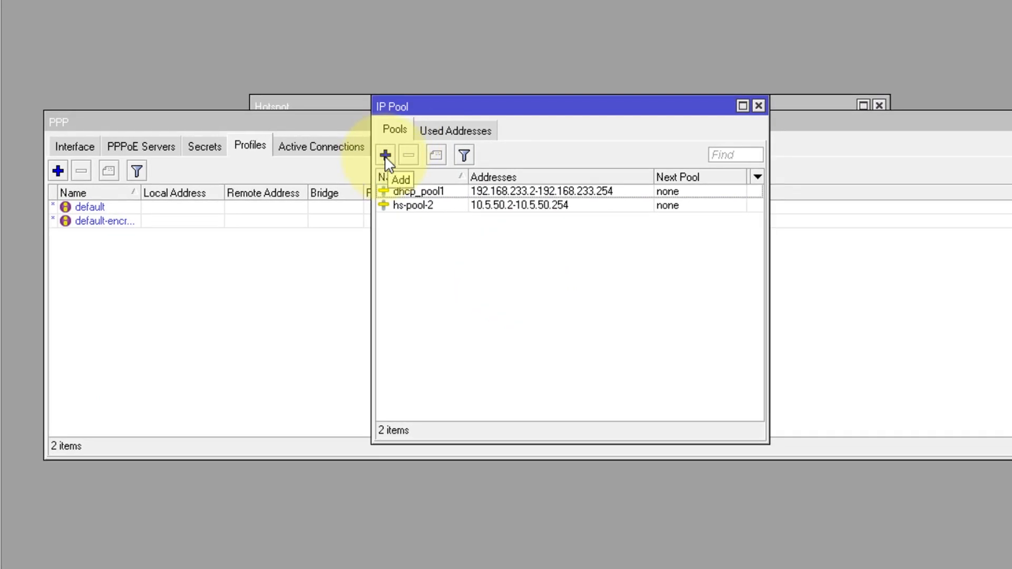
Step: Add pool Pool_PPPOE spanning 192.168.33.2-192.168.33.55 and close the IP Pool window
{"action": "left_click", "coordinate": [385, 155]}
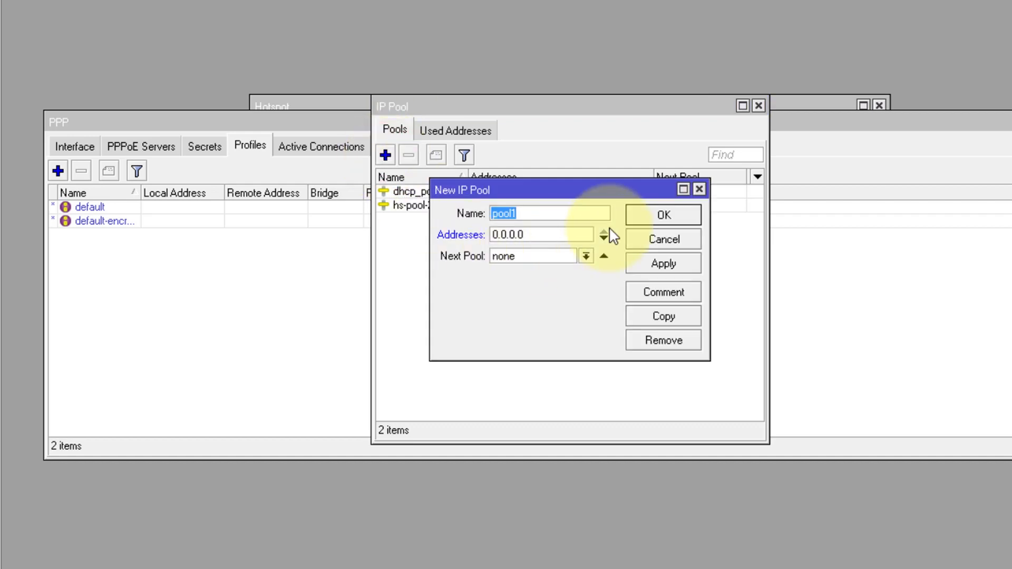
{"action": "type", "text": "po"}
{"action": "key", "text": "BackSpace"}
{"action": "key", "text": "BackSpace"}
{"action": "type", "text": "Pool_PPPOE"}
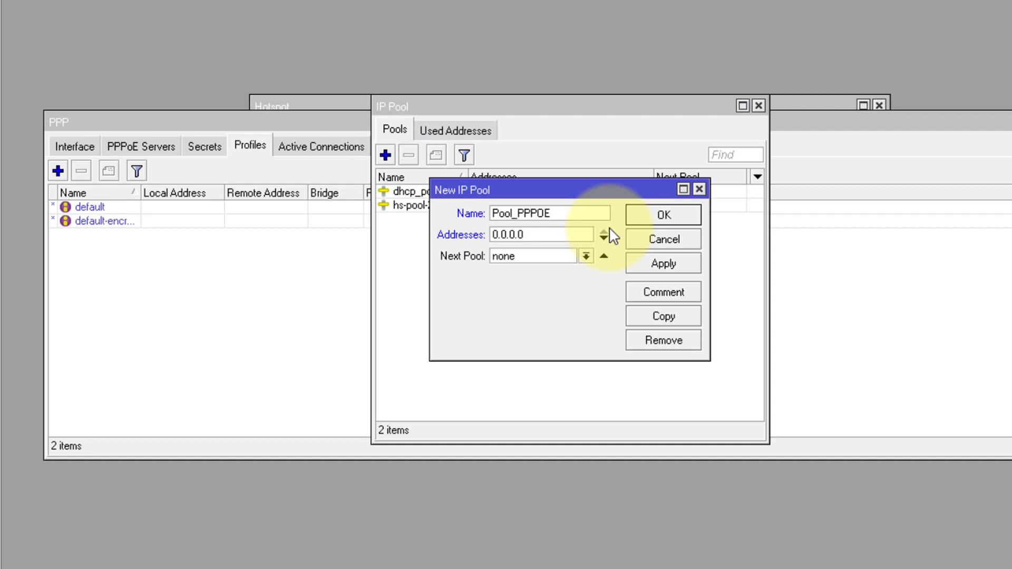
{"action": "left_click", "coordinate": [554, 235]}
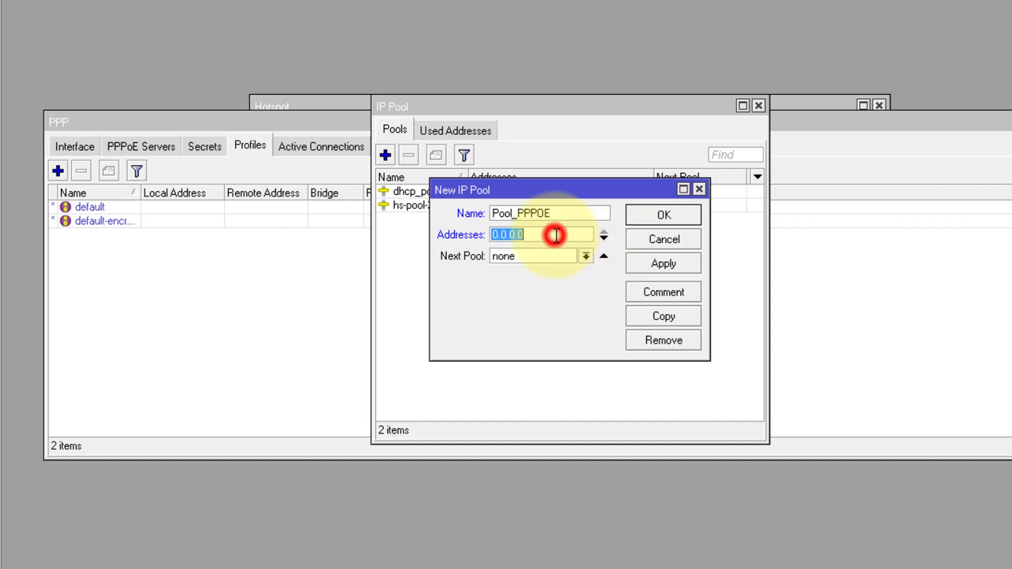
{"action": "type", "text": "192.168.33.2-"}
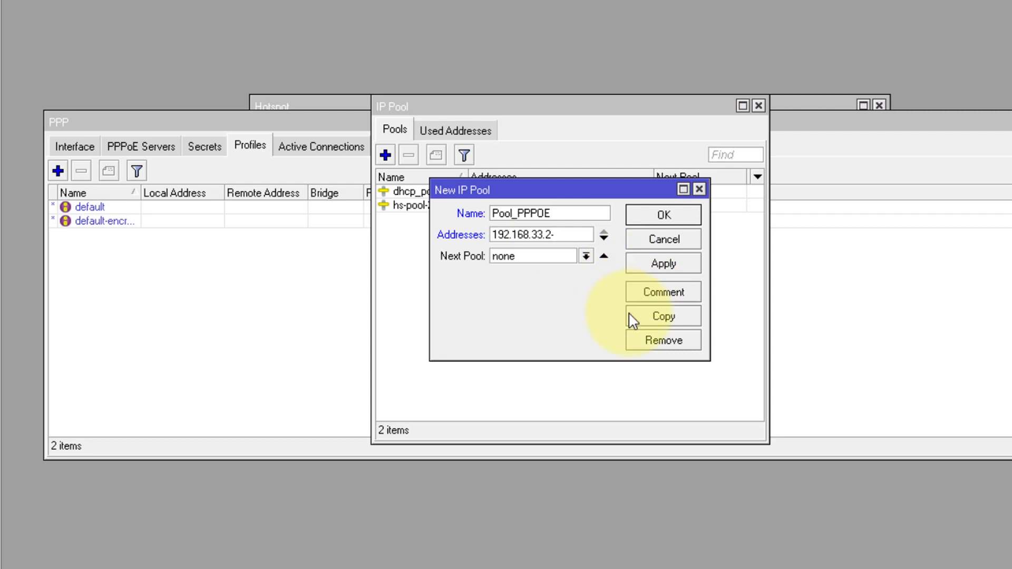
{"action": "type", "text": "192"}
{"action": "type", "text": ".16"}
{"action": "type", "text": "8.33"}
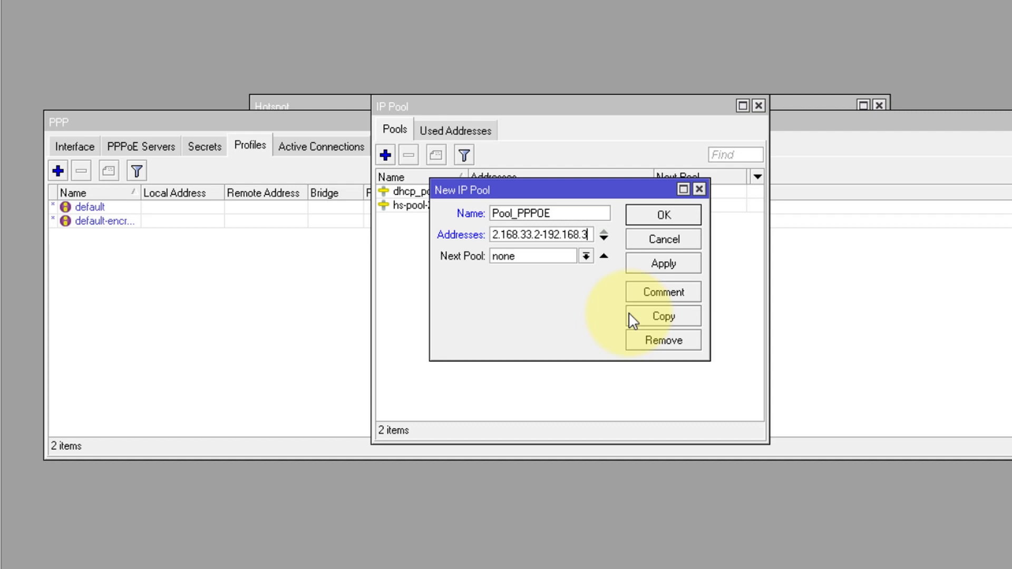
{"action": "type", "text": ".55"}
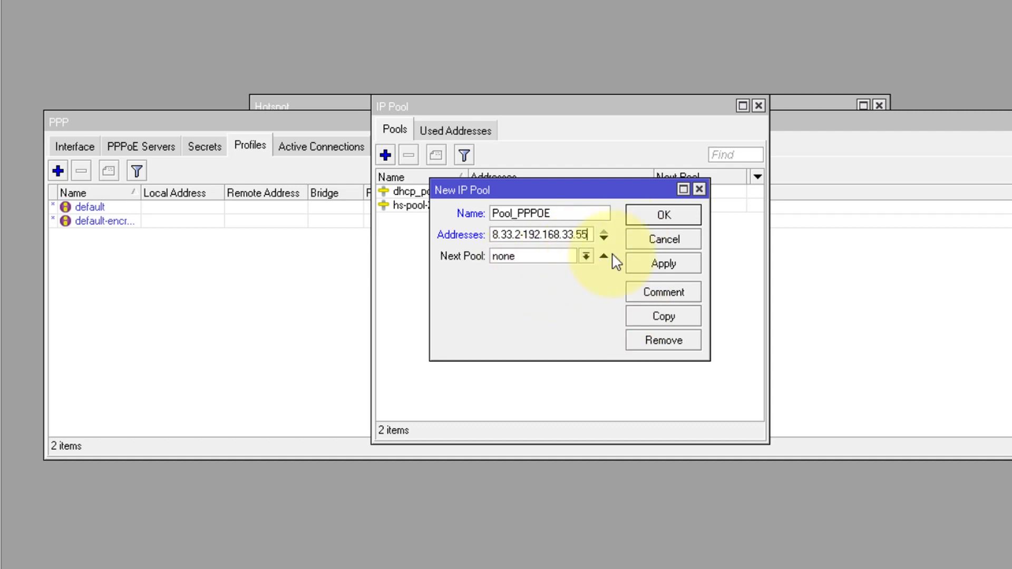
{"action": "left_click", "coordinate": [663, 217]}
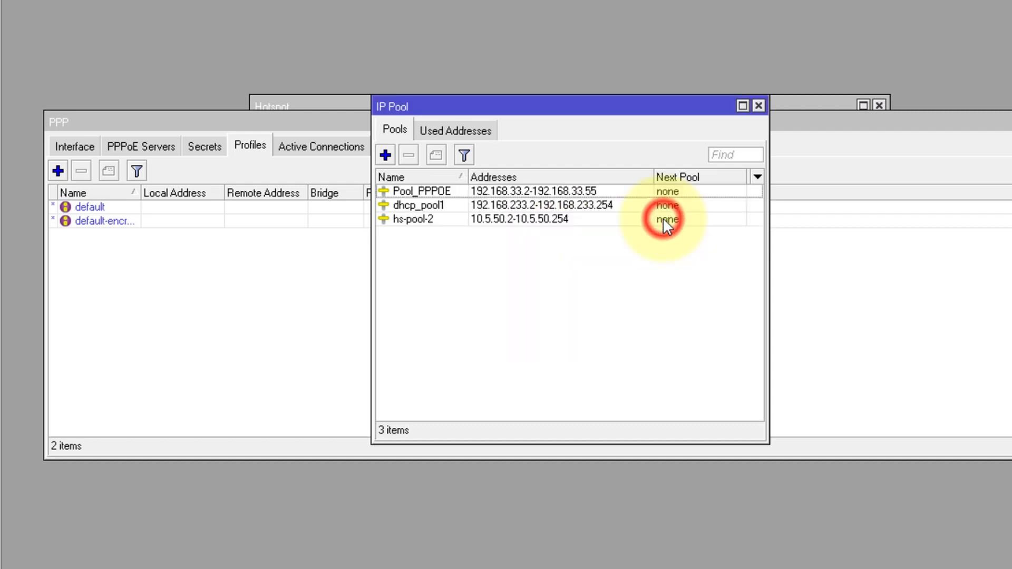
{"action": "left_click", "coordinate": [759, 105]}
Step: Start PPP profile ProfilePPPOE with a 10m/10m rate limit
{"action": "left_click", "coordinate": [147, 270]}
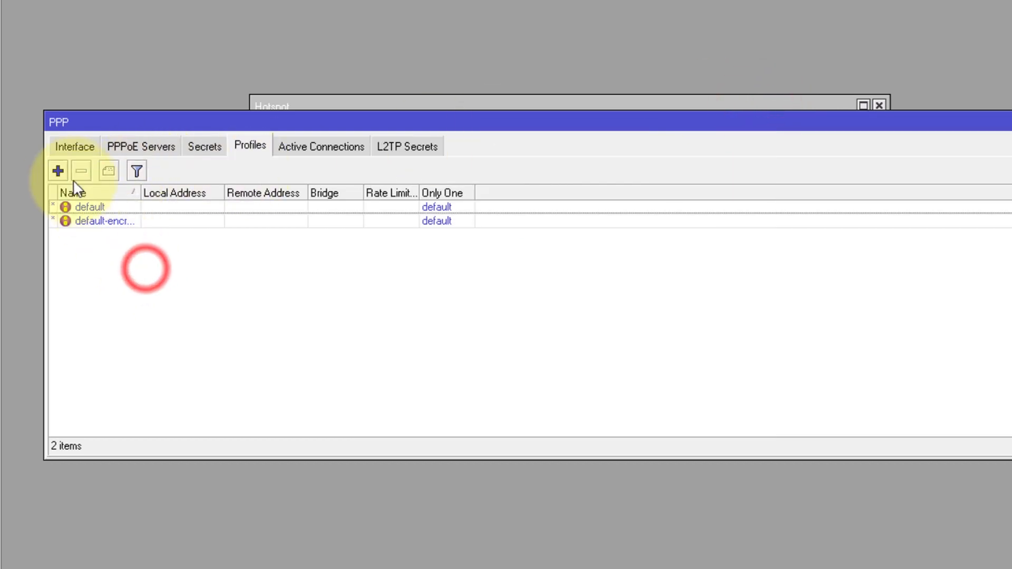
{"action": "left_click", "coordinate": [58, 171]}
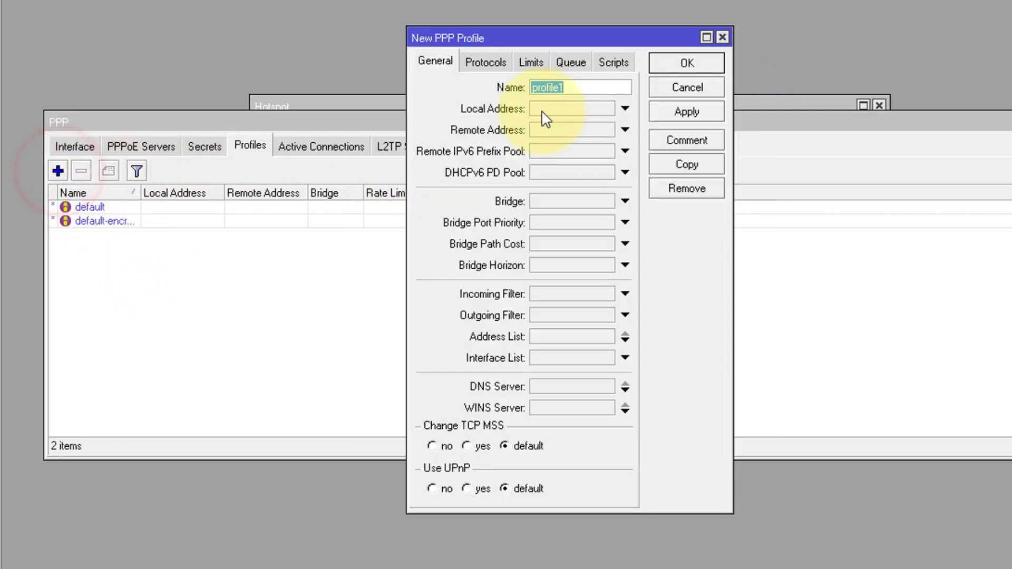
{"action": "type", "text": "Pr"}
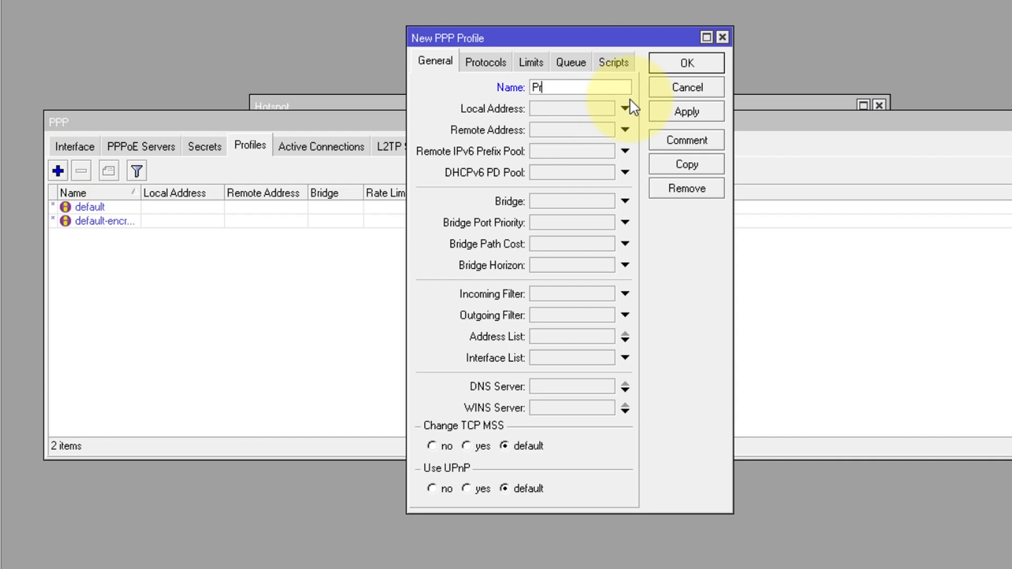
{"action": "type", "text": "ofilePPPOE"}
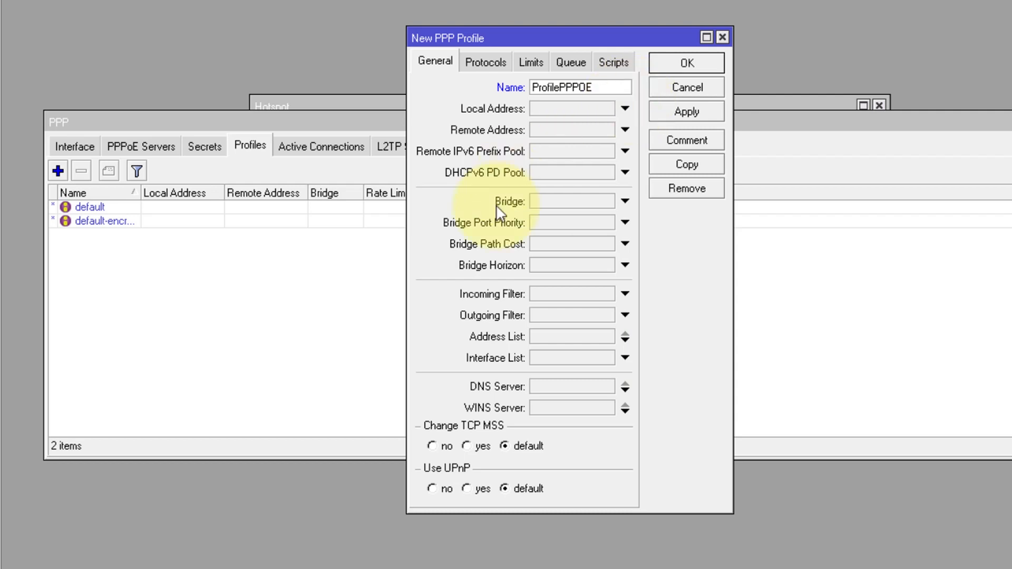
{"action": "left_click", "coordinate": [532, 62]}
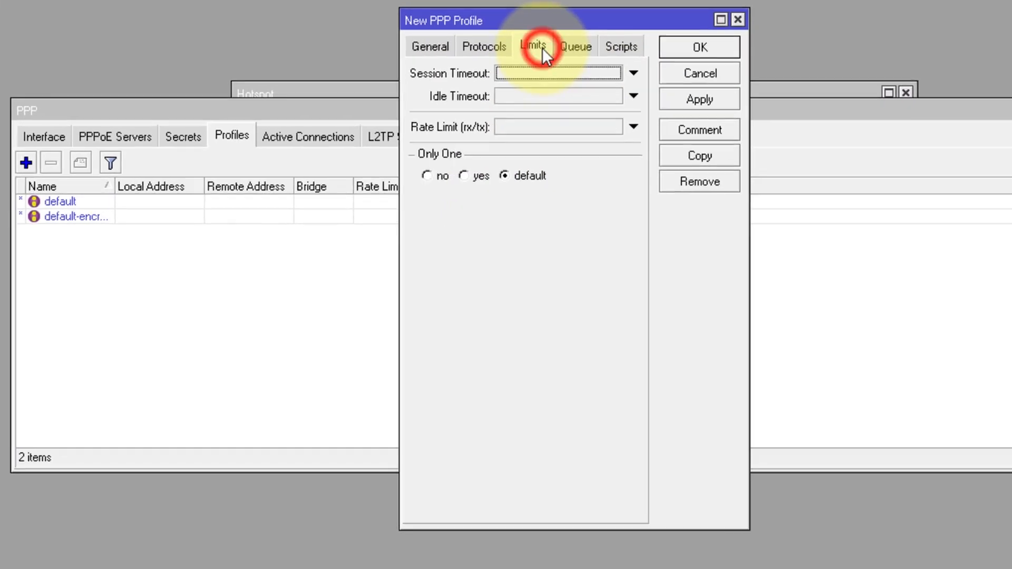
{"action": "left_click", "coordinate": [507, 125]}
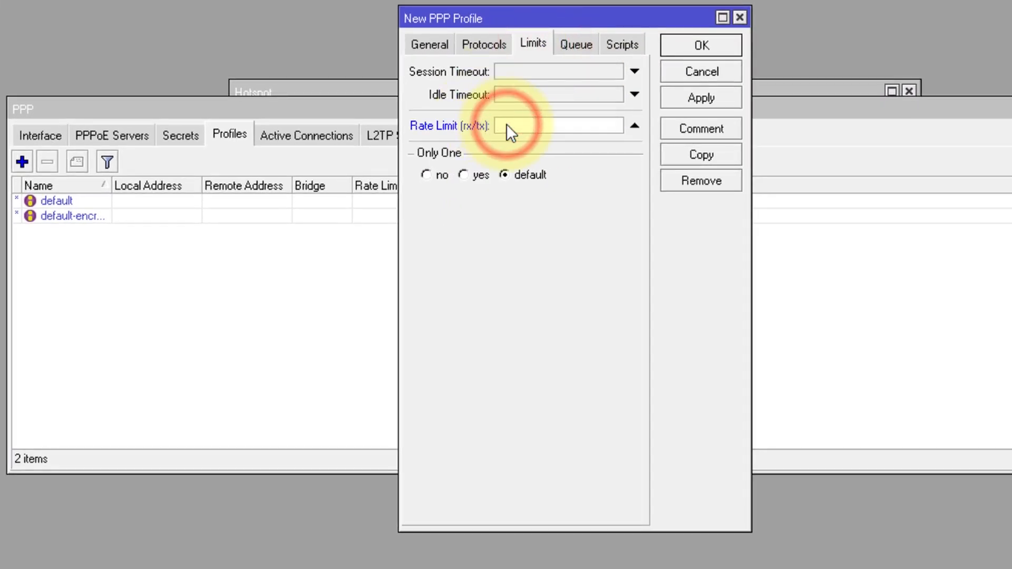
{"action": "type", "text": "10M"}
{"action": "key", "text": "BackSpace"}
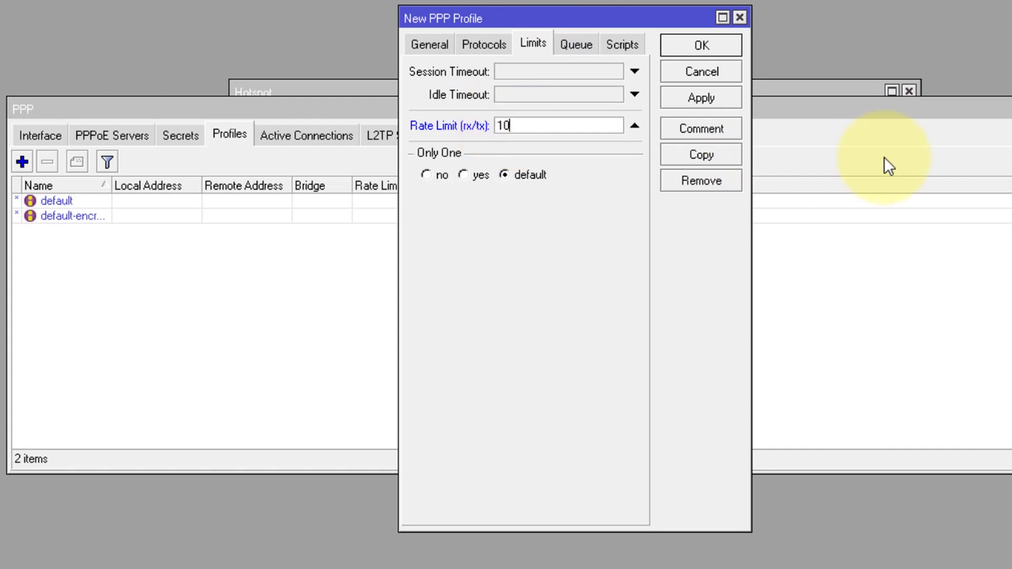
{"action": "type", "text": "m/10m"}
Step: Give ProfilePPPOE local address 192.168.33.1 and remote address Pool_PPPOE, then save
{"action": "left_click", "coordinate": [425, 48]}
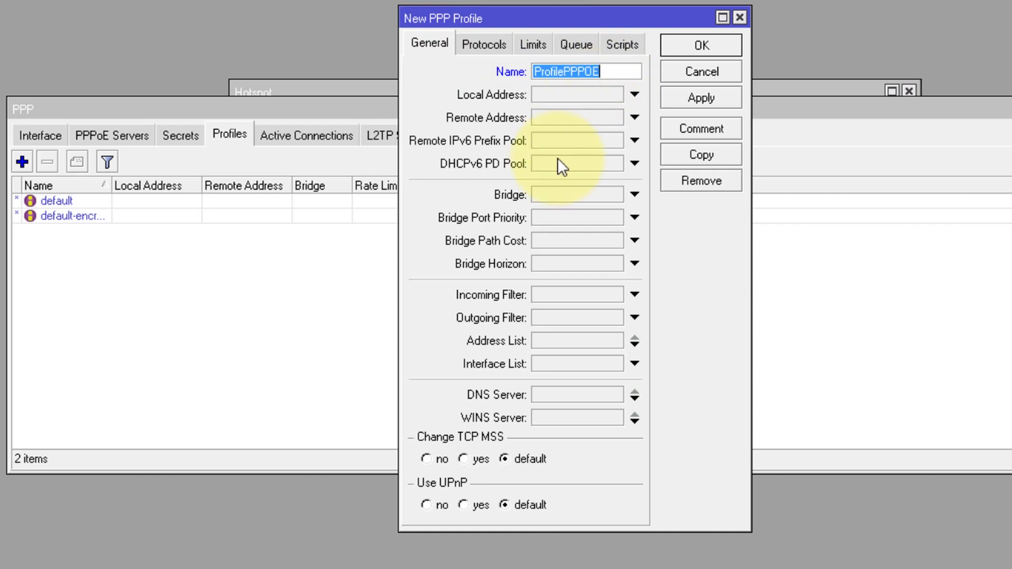
{"action": "left_click", "coordinate": [599, 117]}
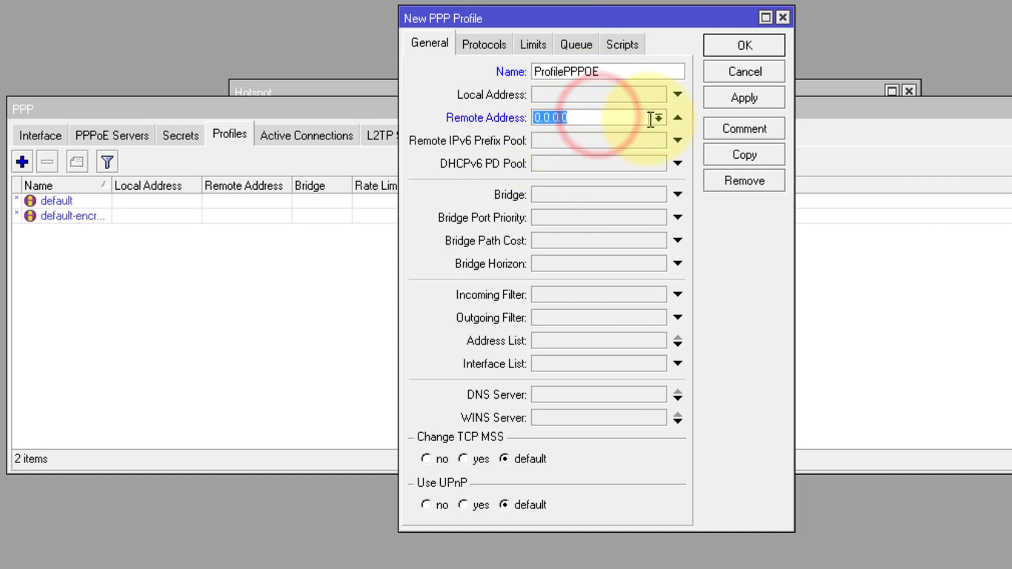
{"action": "left_click", "coordinate": [657, 118]}
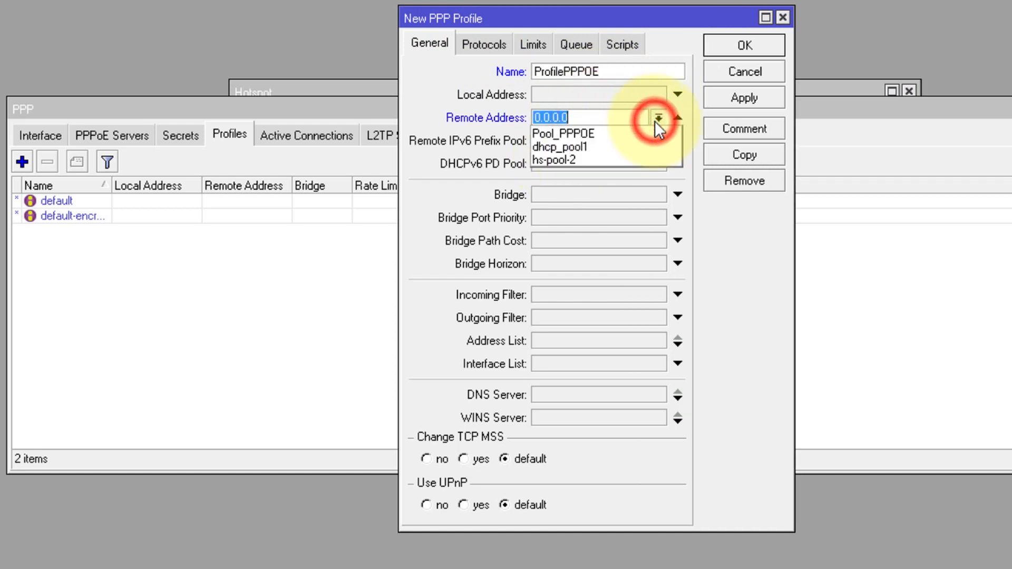
{"action": "left_click", "coordinate": [561, 133]}
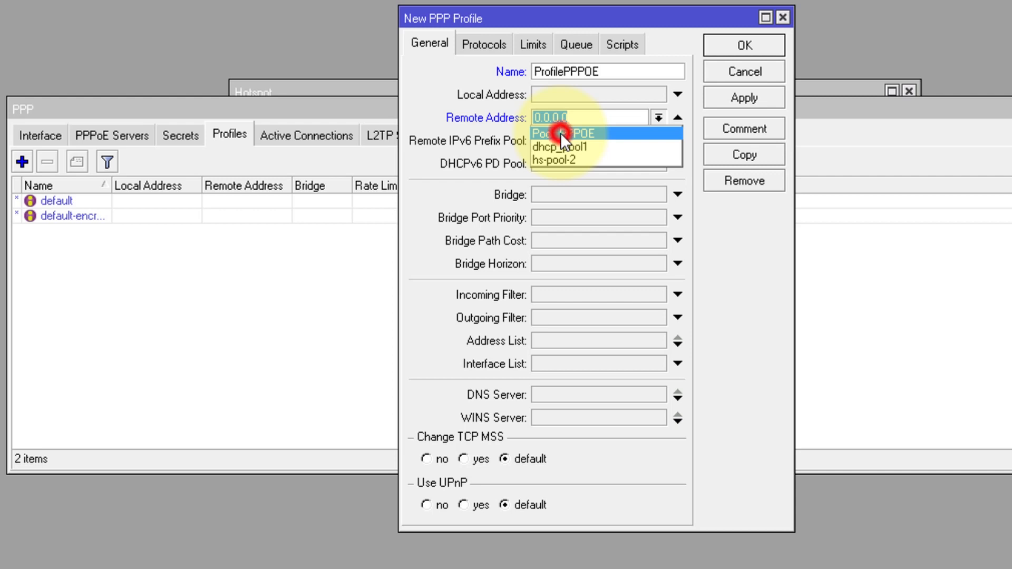
{"action": "left_click", "coordinate": [571, 96]}
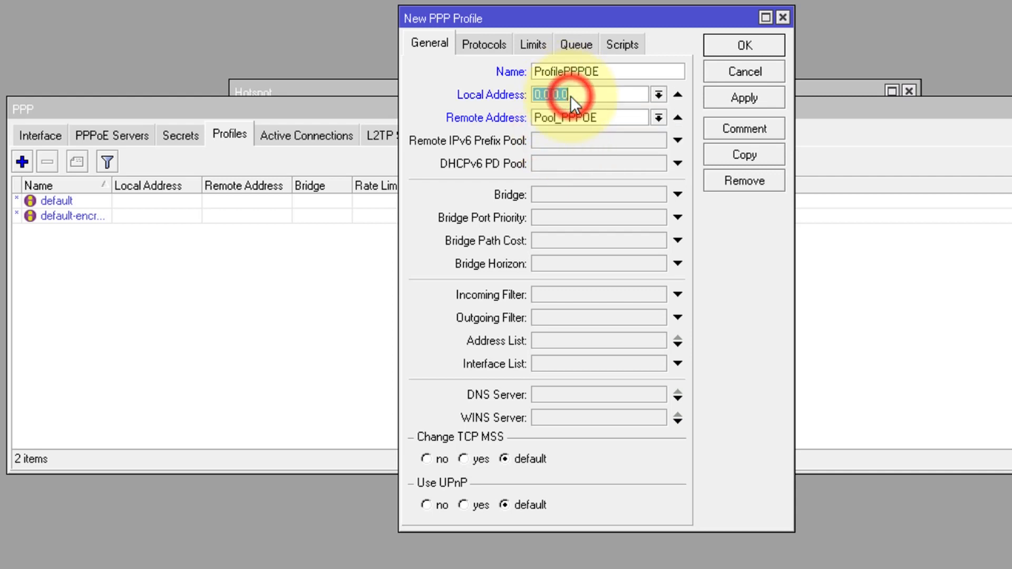
{"action": "type", "text": "192.168.33.1"}
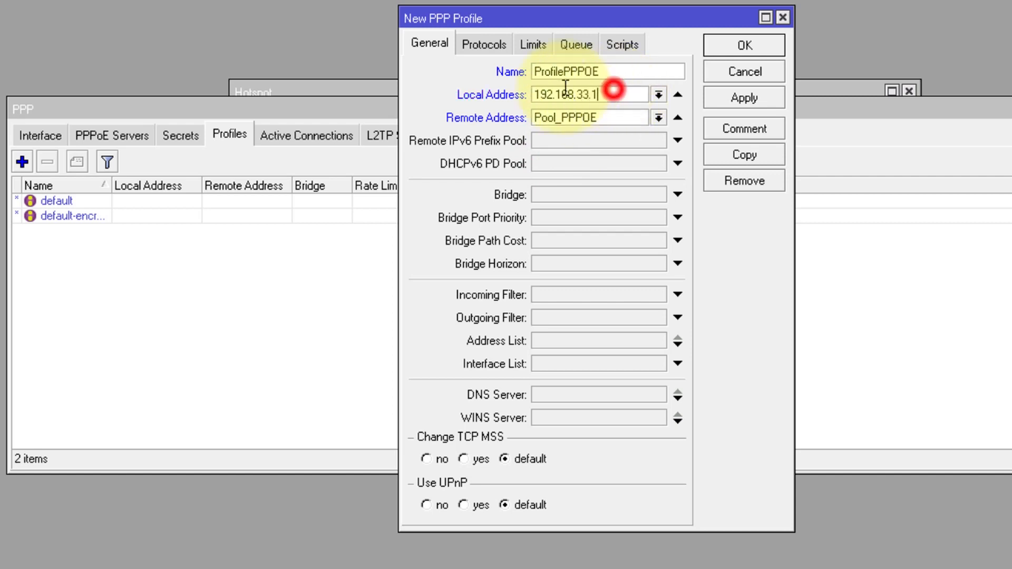
{"action": "double_click", "coordinate": [610, 91]}
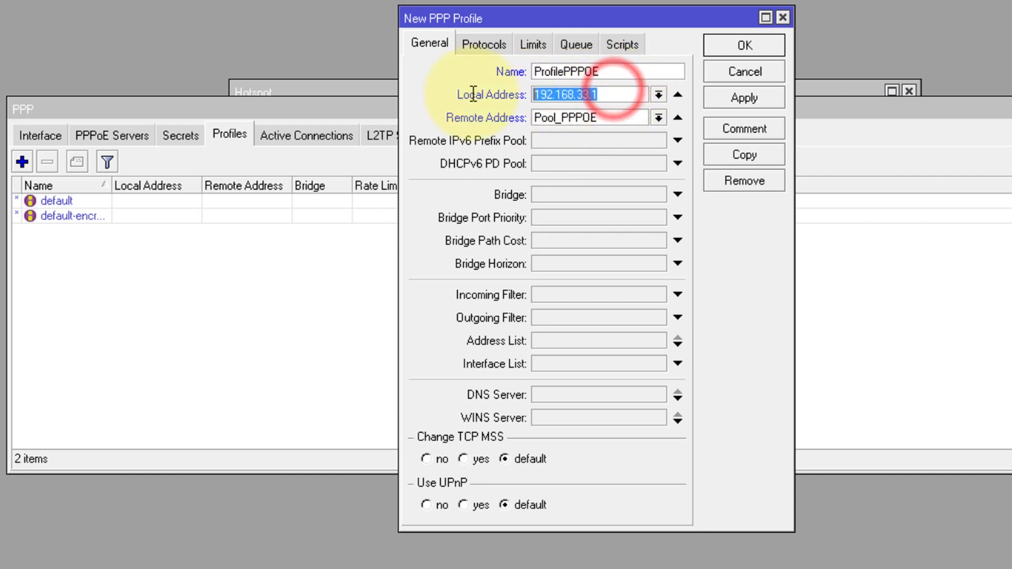
{"action": "left_click", "coordinate": [598, 100]}
{"action": "double_click", "coordinate": [609, 94]}
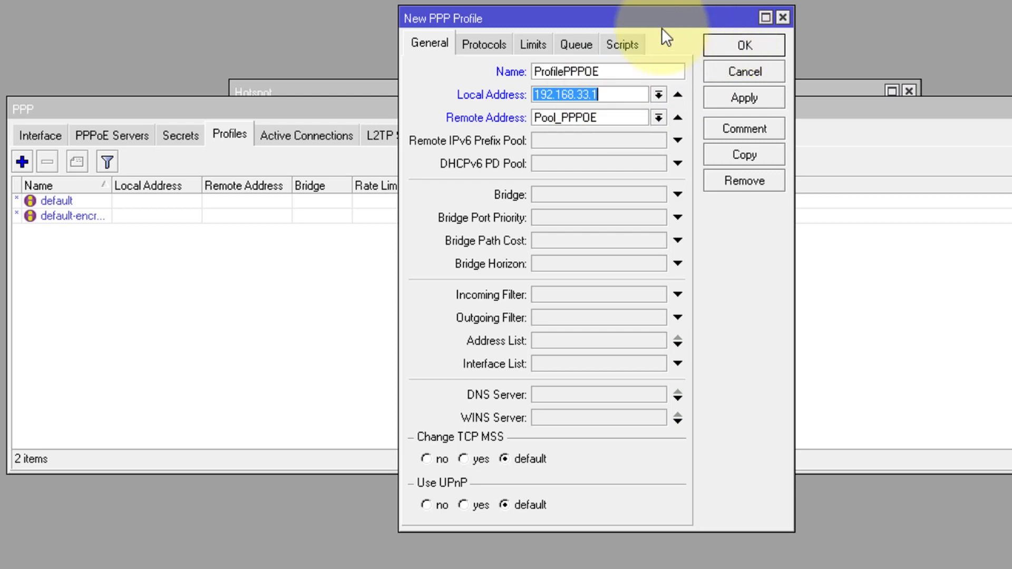
{"action": "left_click", "coordinate": [719, 43]}
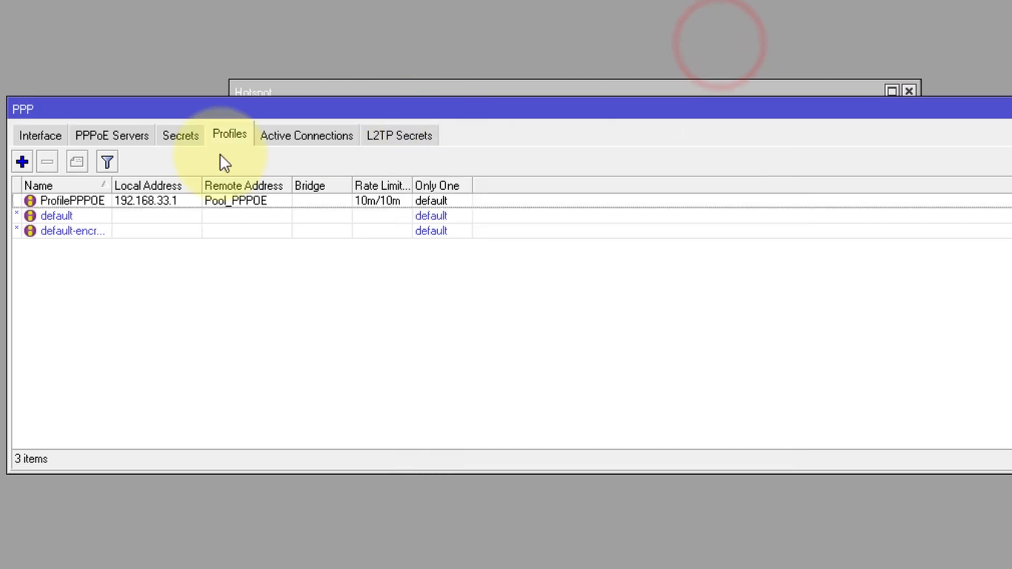
Step: Create a new PPP secret with a user name and password
{"action": "left_click", "coordinate": [194, 138]}
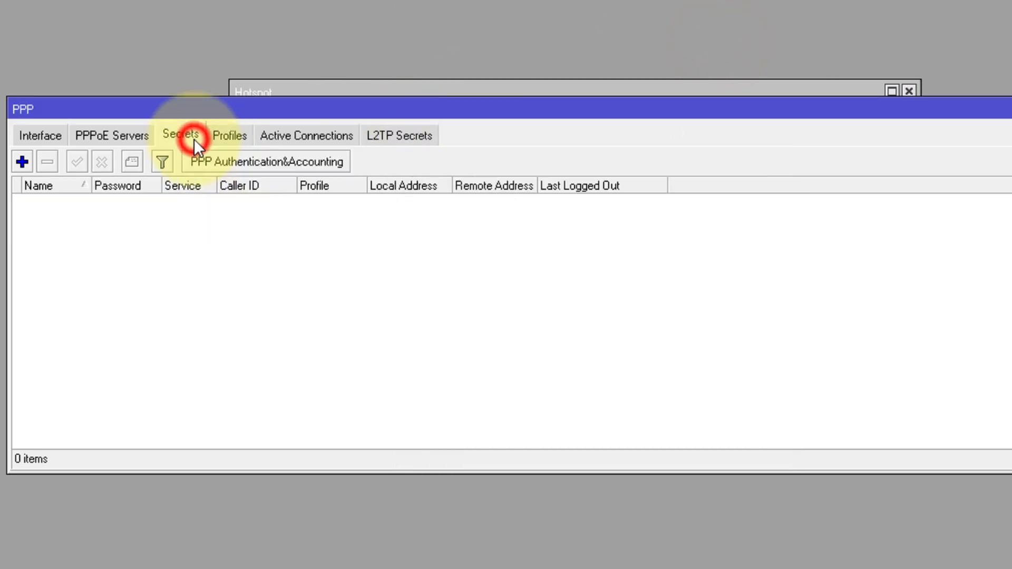
{"action": "left_click", "coordinate": [22, 162]}
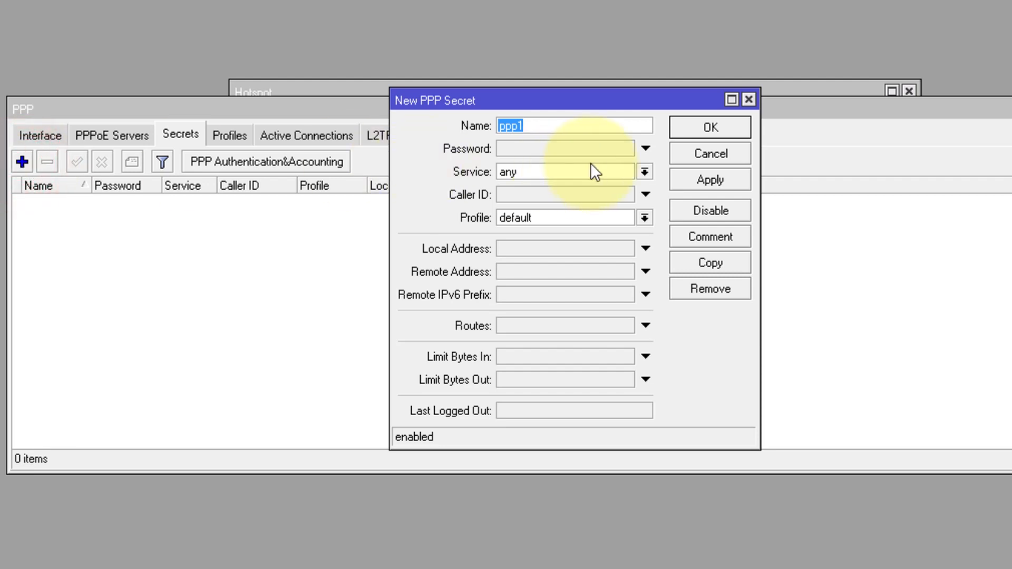
{"action": "type", "text": "test"}
{"action": "left_click", "coordinate": [566, 147]}
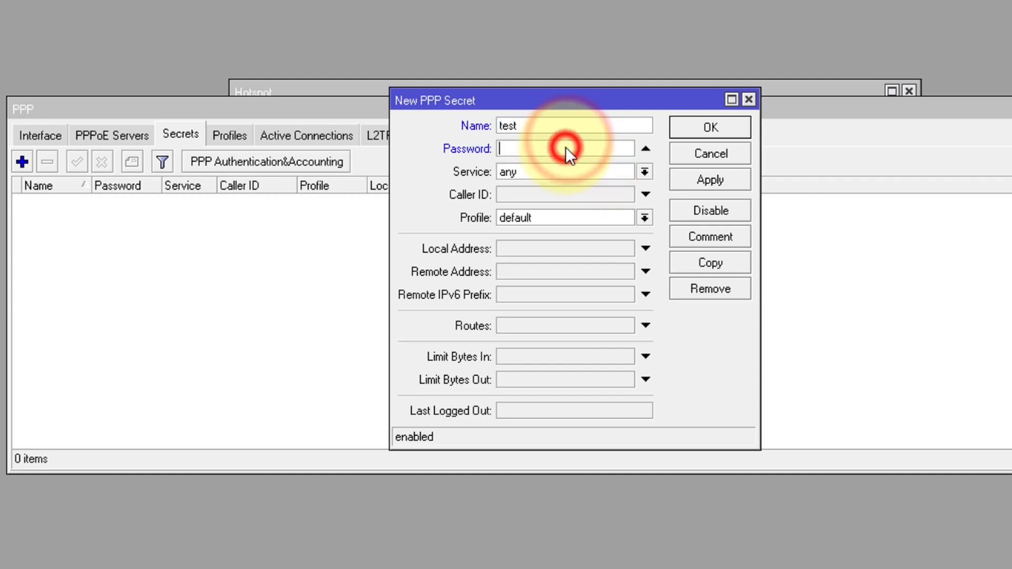
{"action": "type", "text": "te"}
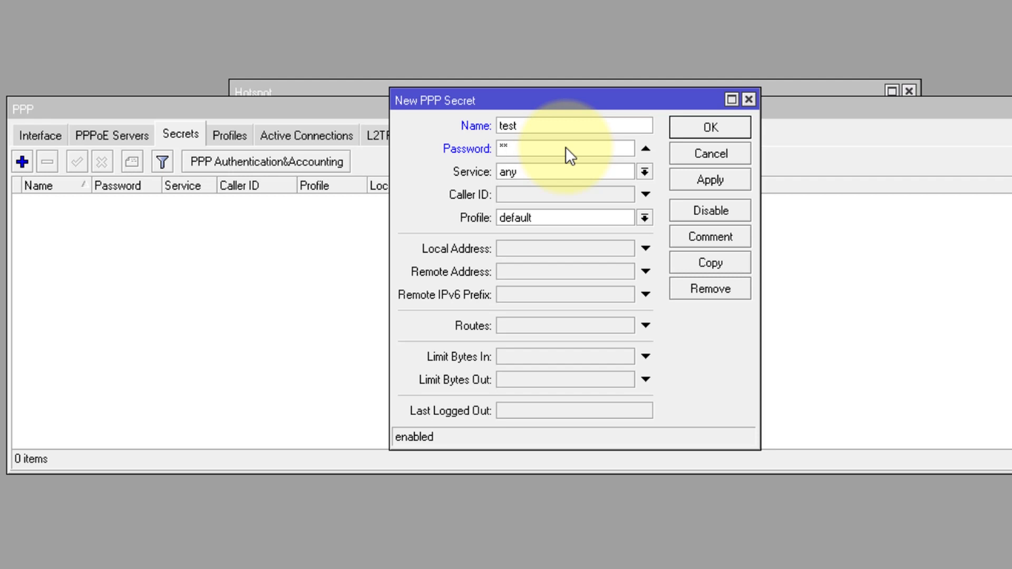
{"action": "type", "text": "st"}
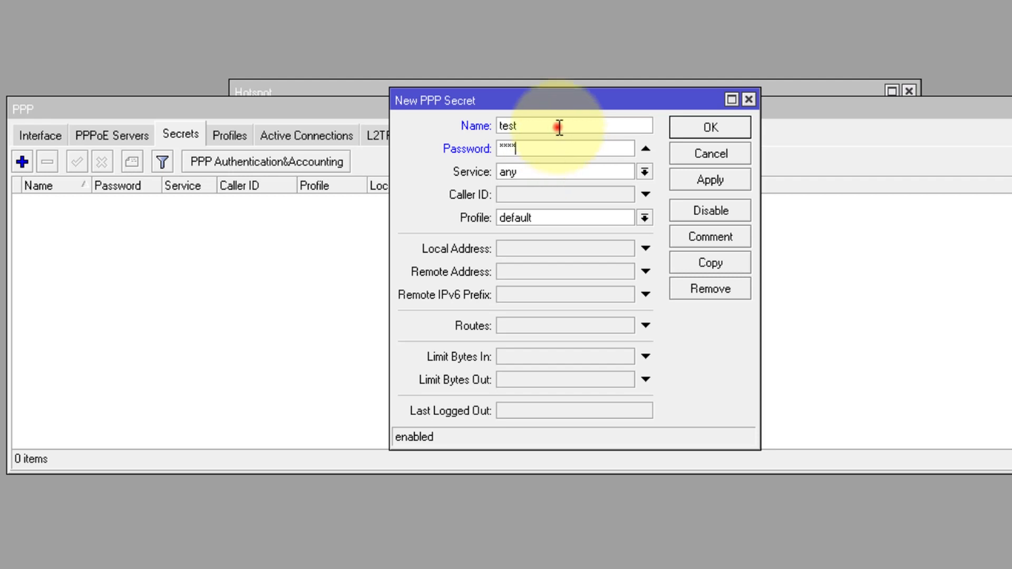
{"action": "double_click", "coordinate": [559, 127]}
{"action": "type", "text": "pppoe"}
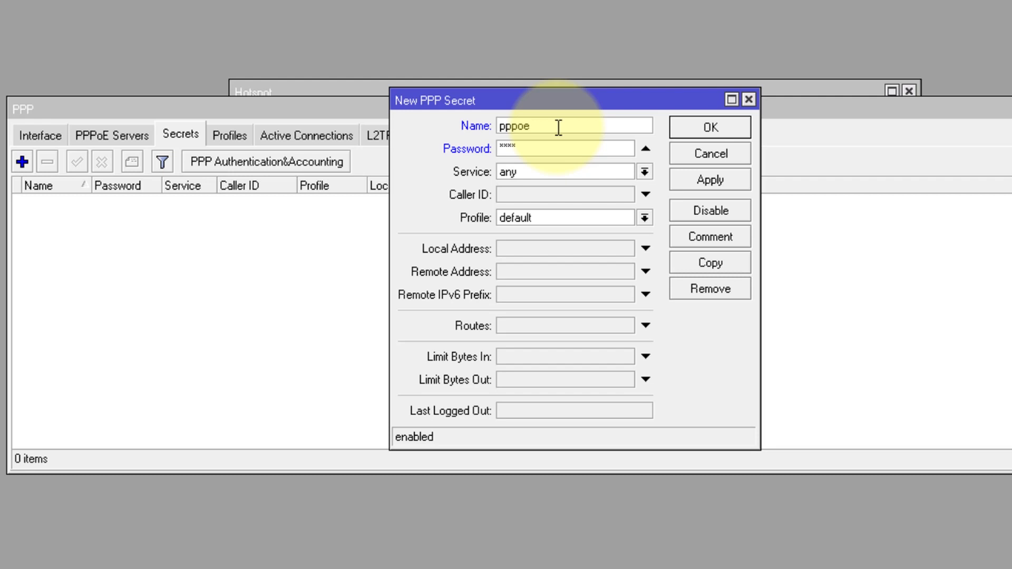
Step: Set the secret's service to pppoe and profile to ProfilePPPOE, and apply it
{"action": "left_click", "coordinate": [591, 166]}
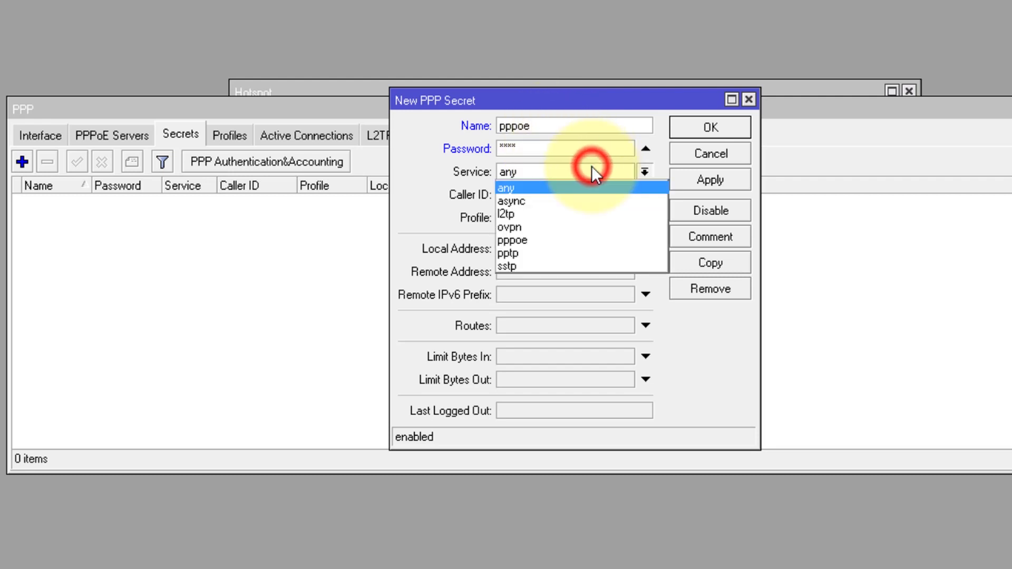
{"action": "left_click", "coordinate": [521, 239]}
{"action": "left_click", "coordinate": [560, 212]}
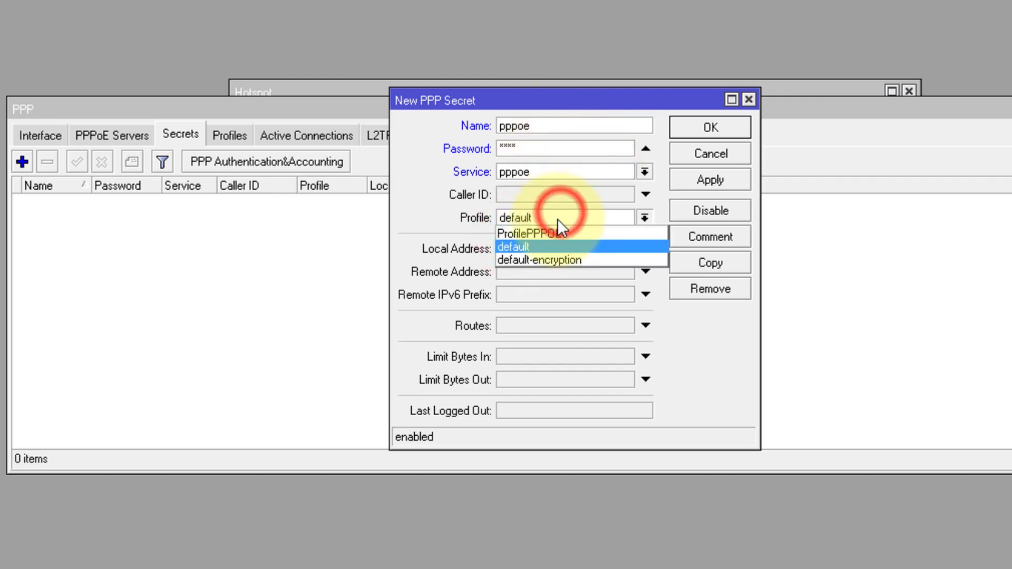
{"action": "left_click", "coordinate": [546, 233]}
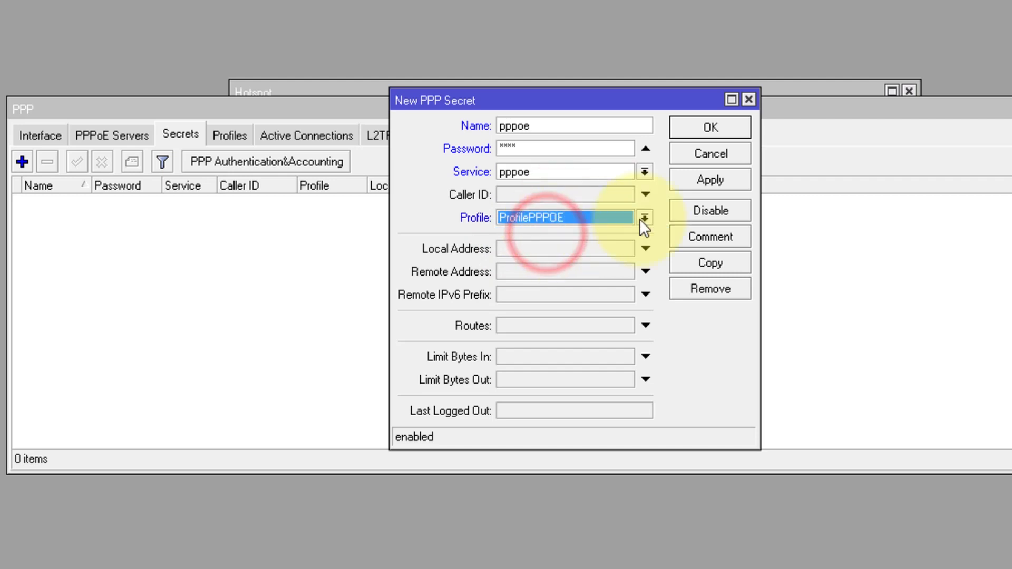
{"action": "left_click", "coordinate": [719, 186]}
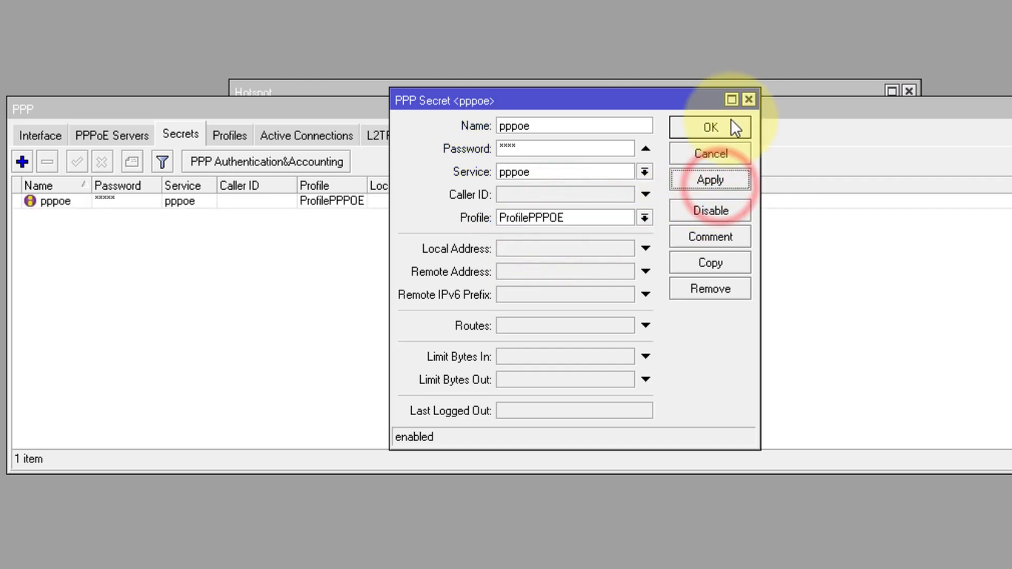
{"action": "left_click", "coordinate": [750, 100]}
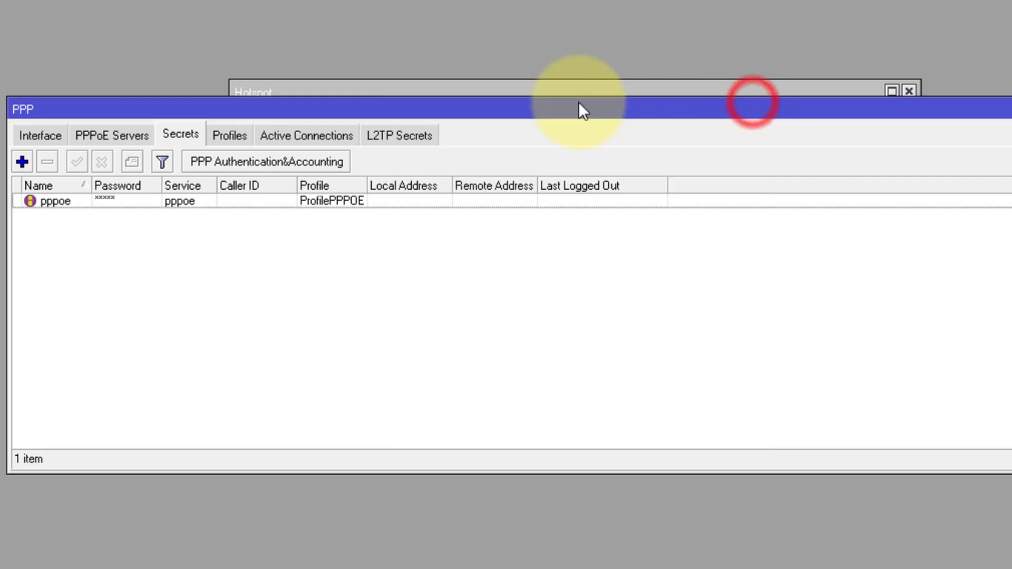
{"action": "left_click_drag", "start_coordinate": [556, 113], "coordinate": [545, 264]}
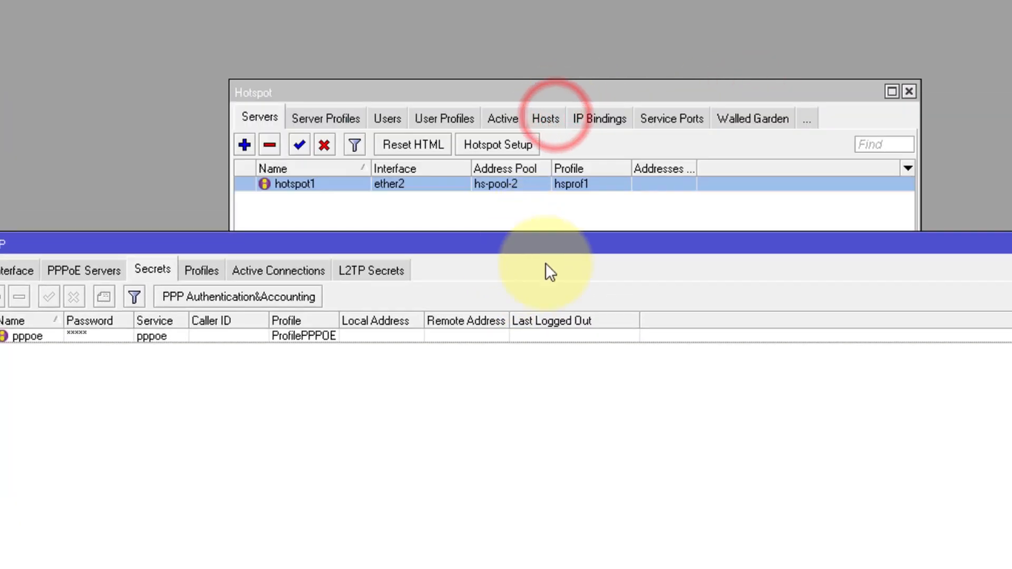
{"action": "left_click", "coordinate": [540, 204]}
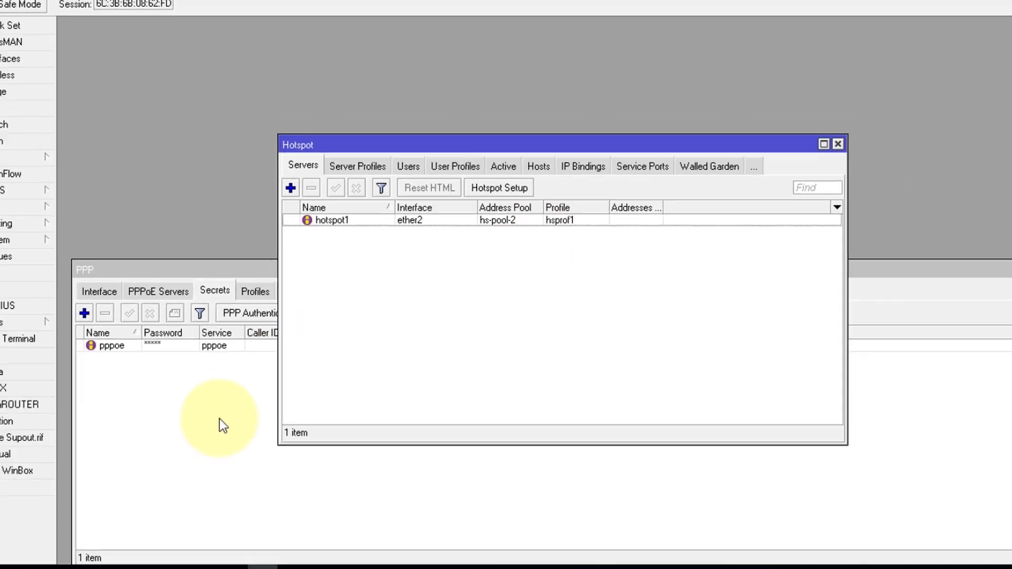
{"action": "left_click", "coordinate": [158, 425]}
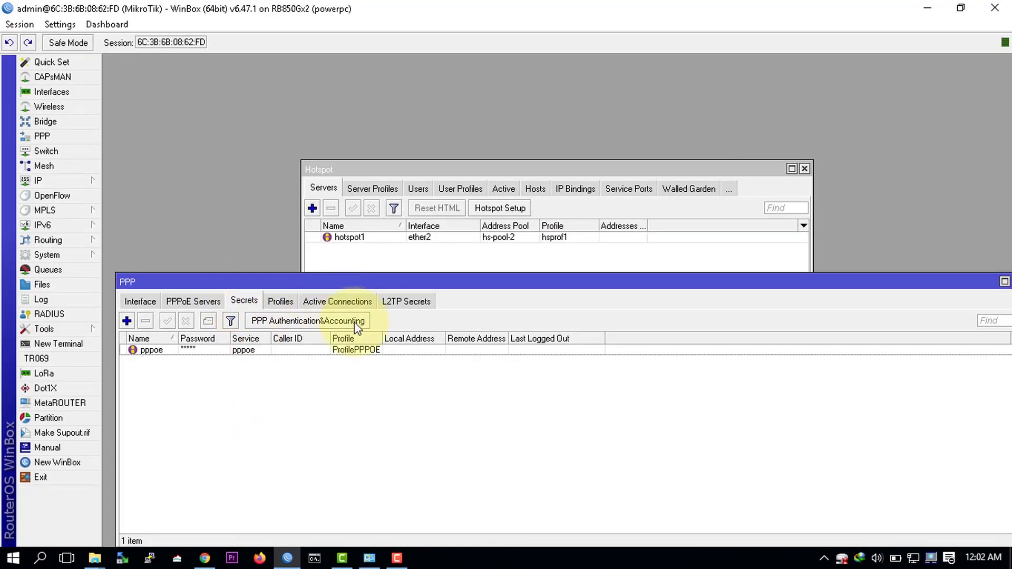
Step: Connect the PC to the DIR-806A-E50C Wi-Fi network from the tray network list
{"action": "left_click", "coordinate": [914, 563]}
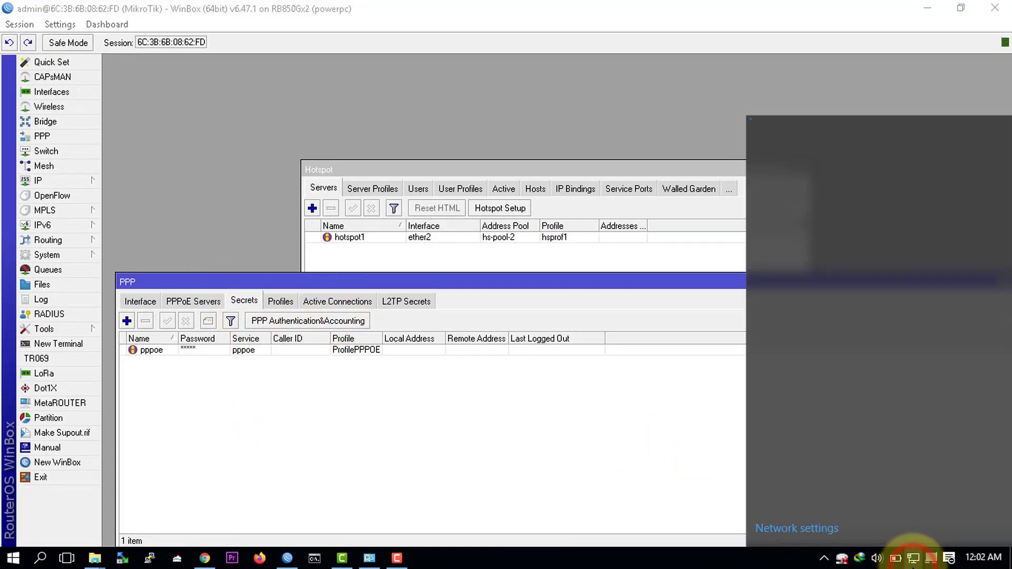
{"action": "scroll", "coordinate": [910, 329], "scroll_direction": "down", "scroll_amount": 3}
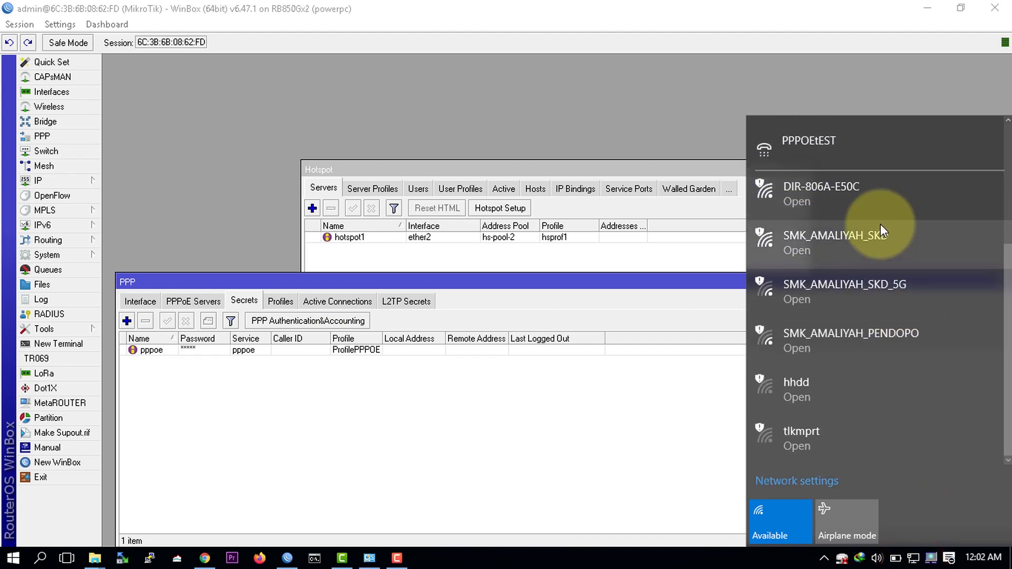
{"action": "left_click", "coordinate": [859, 192]}
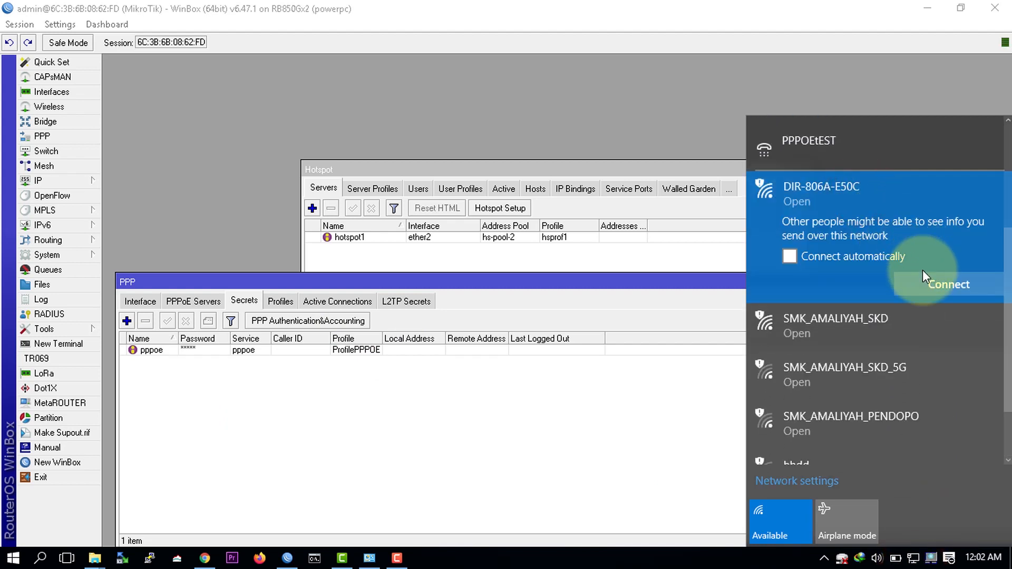
{"action": "left_click", "coordinate": [926, 283]}
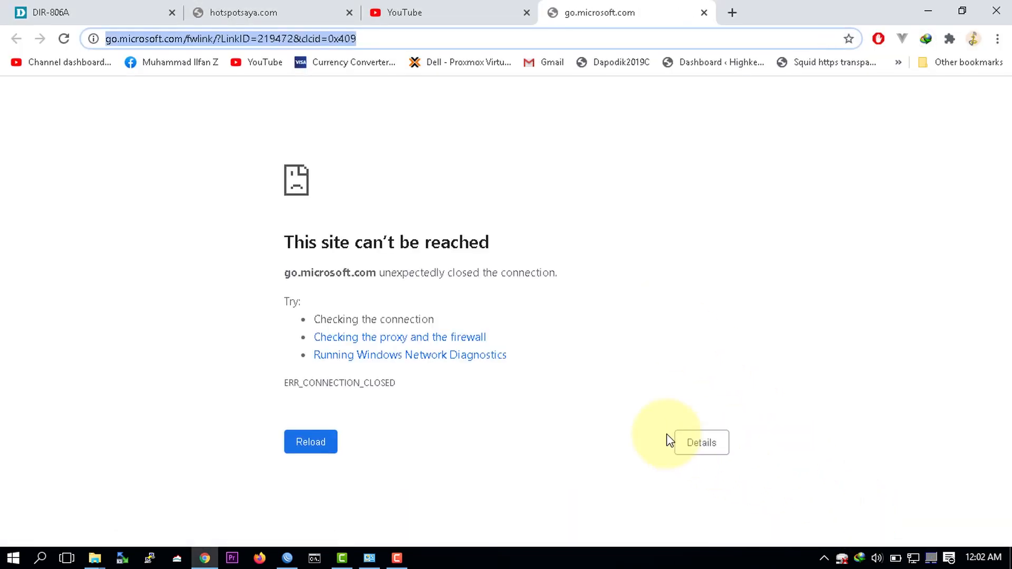
Step: Browse to 8.8.8.8 to trigger the MikroTik hotspot login redirect
{"action": "left_click", "coordinate": [304, 38]}
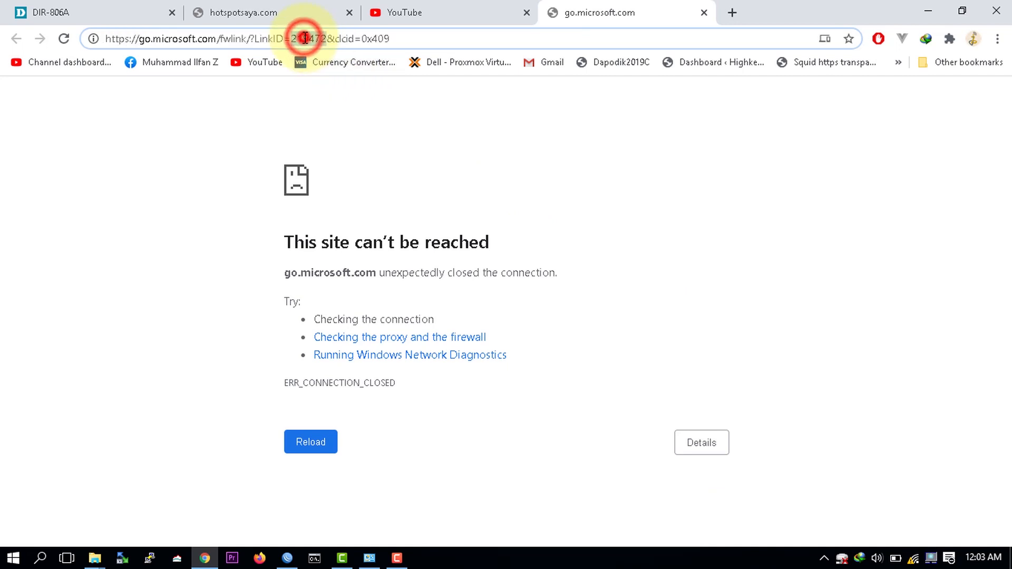
{"action": "triple_click", "coordinate": [305, 38]}
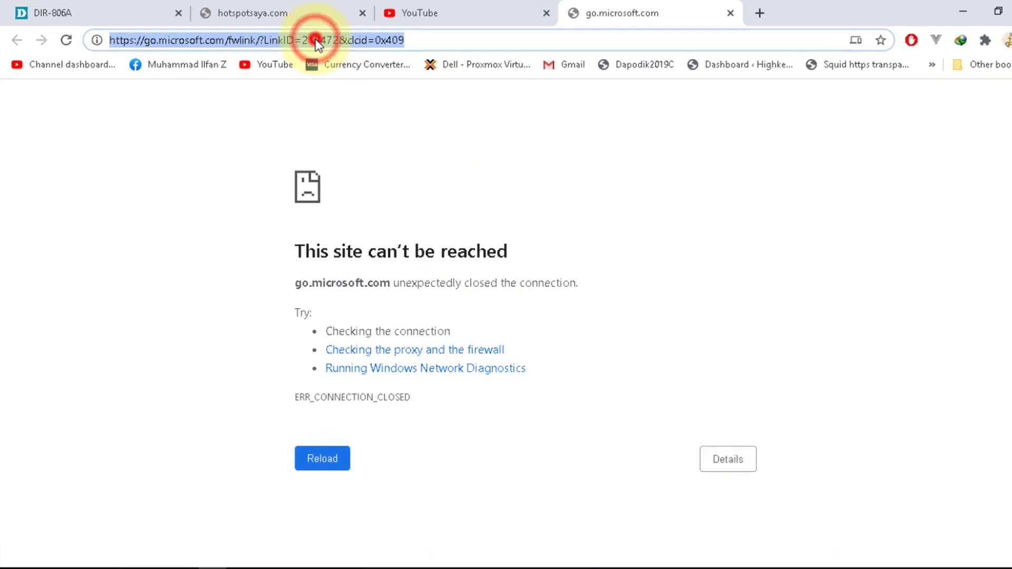
{"action": "left_click_drag", "start_coordinate": [315, 39], "coordinate": [314, 39]}
{"action": "type", "text": "8.8.8."}
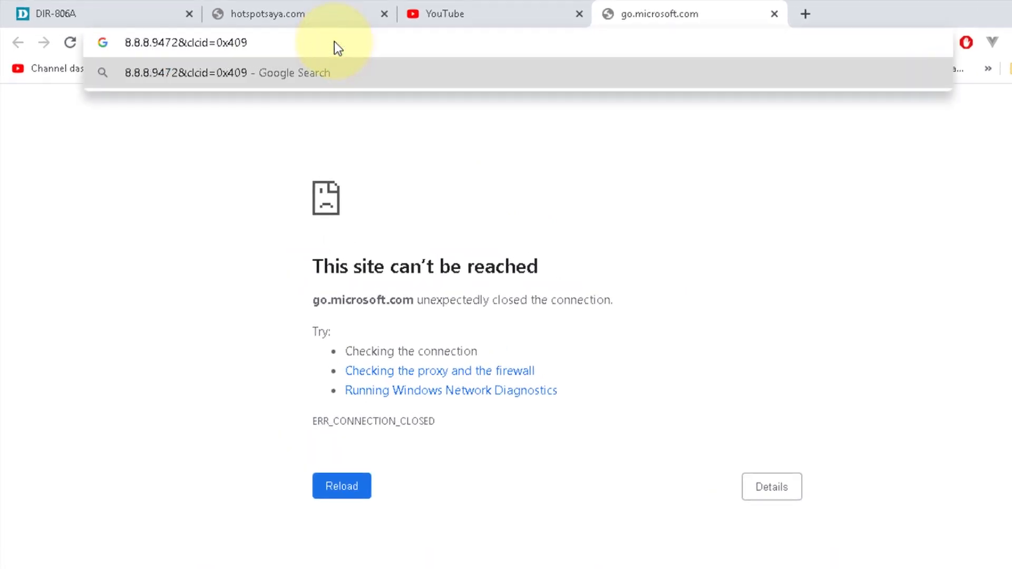
{"action": "key", "text": "ctrl+a"}
{"action": "type", "text": "8.8.8.8"}
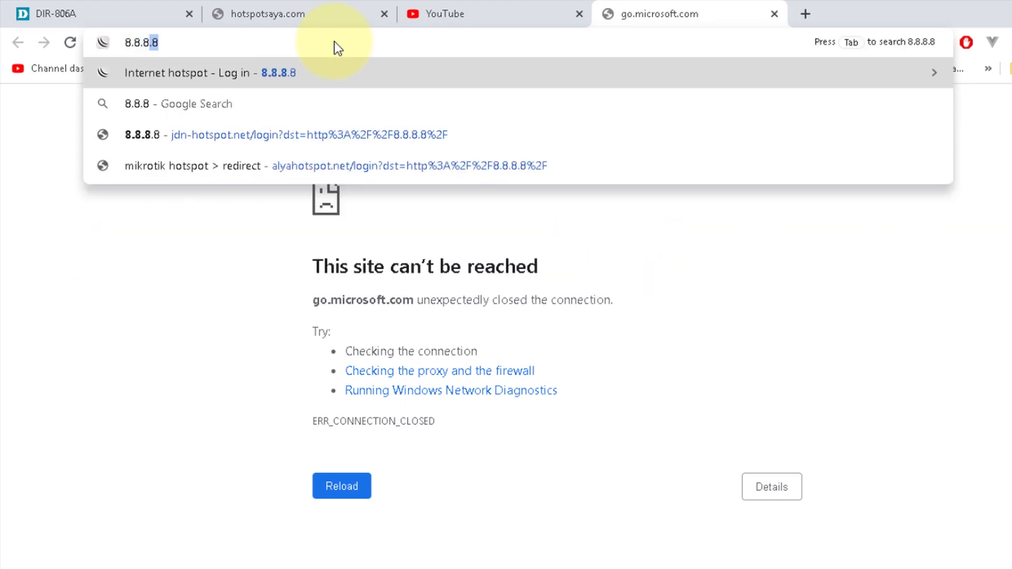
{"action": "key", "text": "Return"}
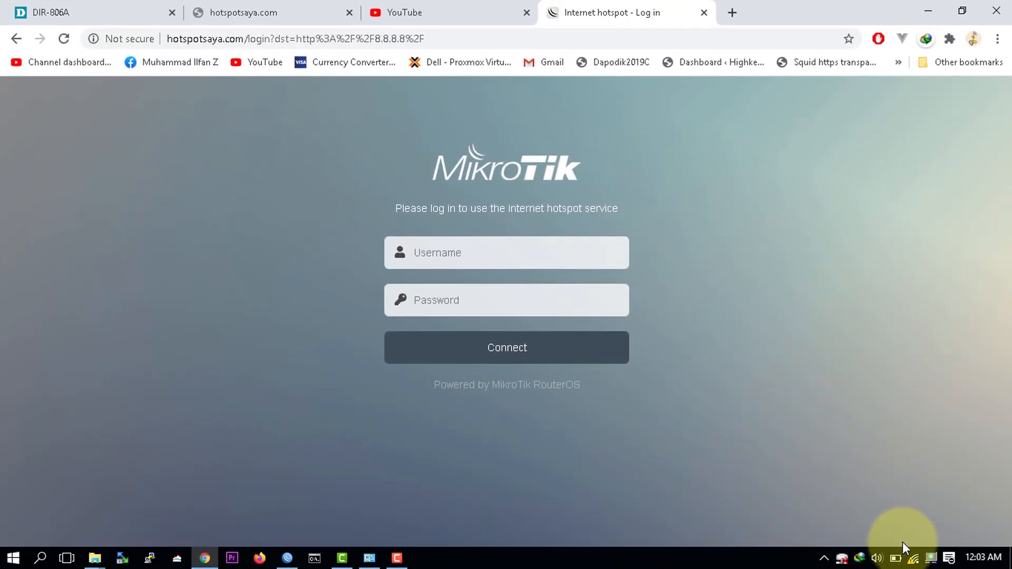
Step: Check the Wi-Fi status and switch to the DIR-806A router tab at 10.5.50.249
{"action": "left_click", "coordinate": [911, 558]}
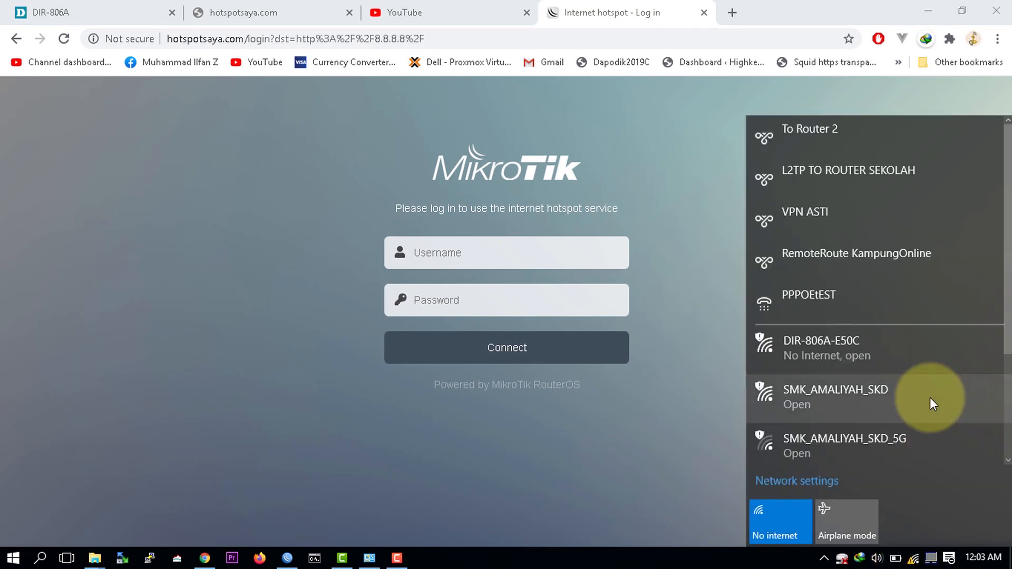
{"action": "scroll", "coordinate": [930, 365], "scroll_direction": "down", "scroll_amount": 3}
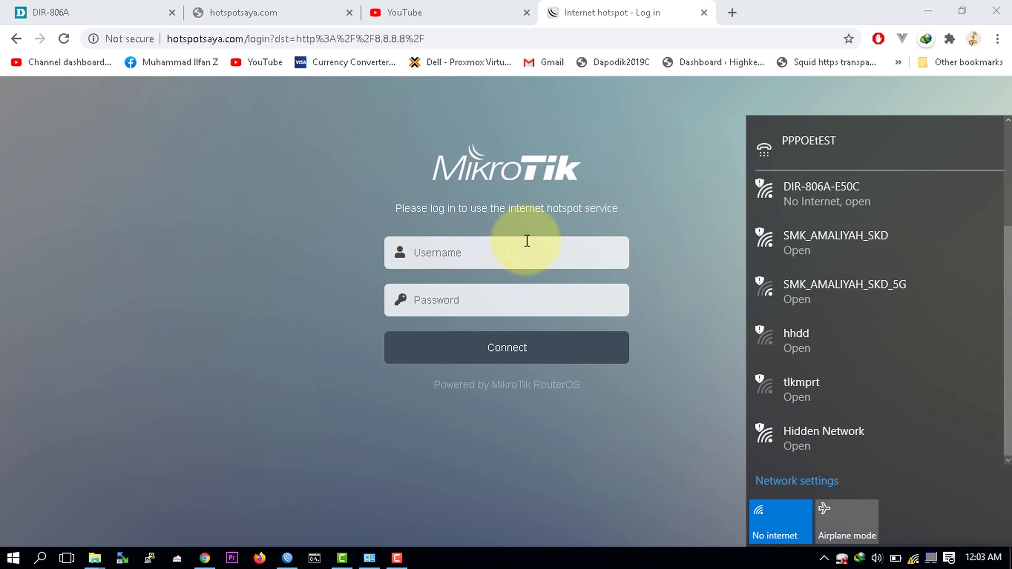
{"action": "left_click", "coordinate": [276, 38]}
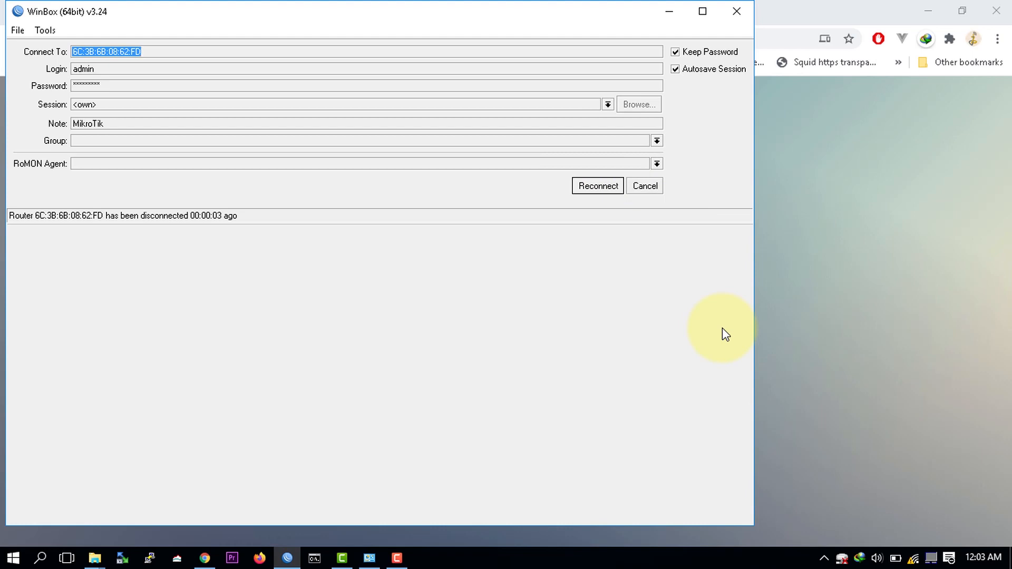
{"action": "left_click", "coordinate": [861, 234]}
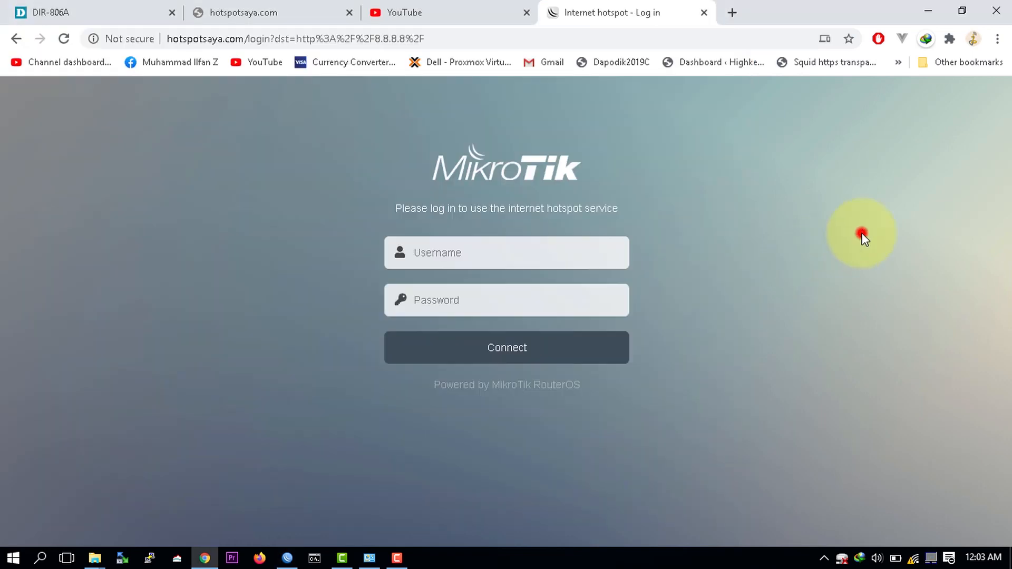
{"action": "left_click", "coordinate": [495, 40]}
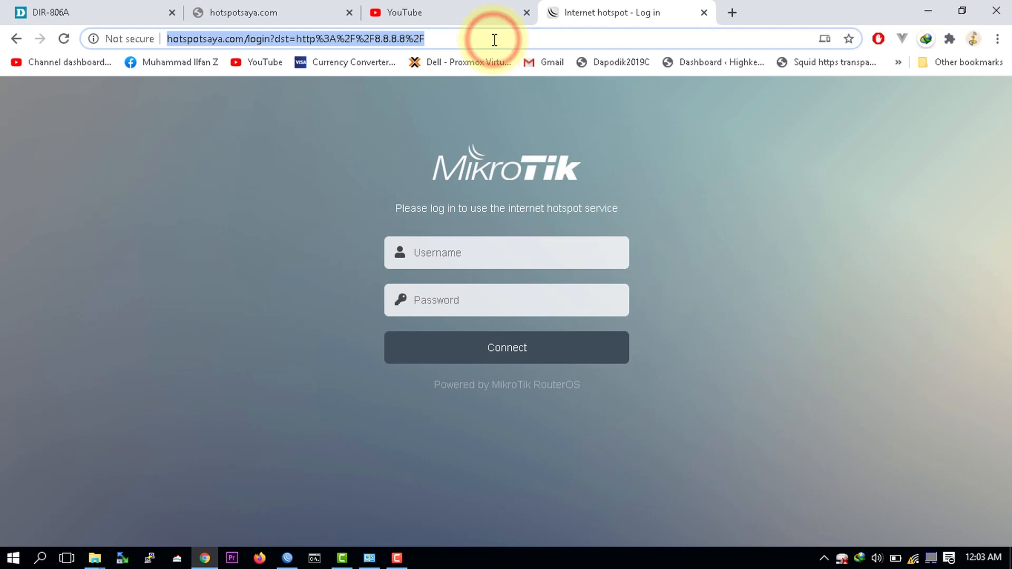
{"action": "type", "text": "d"}
{"action": "key", "text": "BackSpace"}
{"action": "key", "text": "BackSpace"}
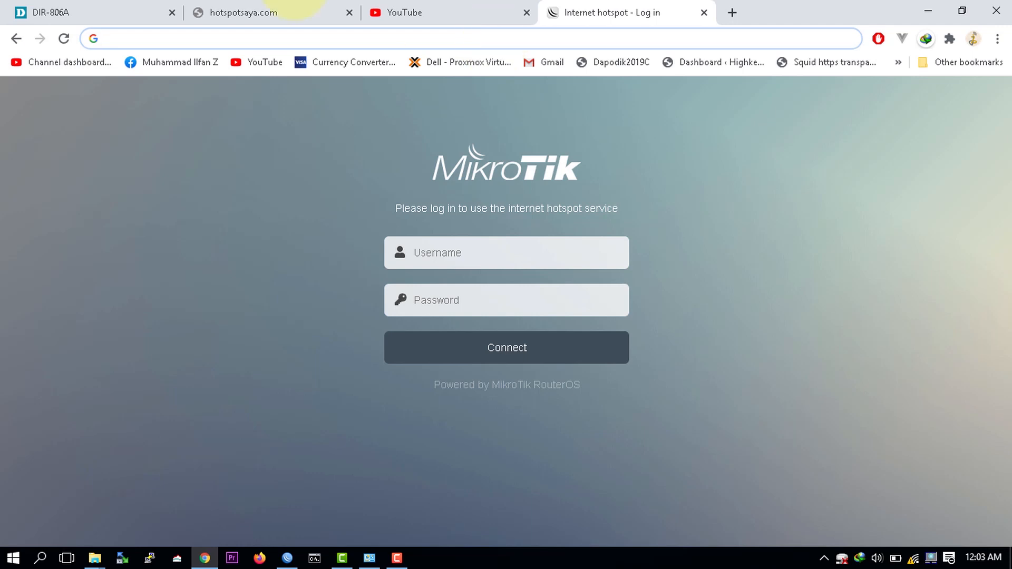
{"action": "left_click", "coordinate": [109, 10]}
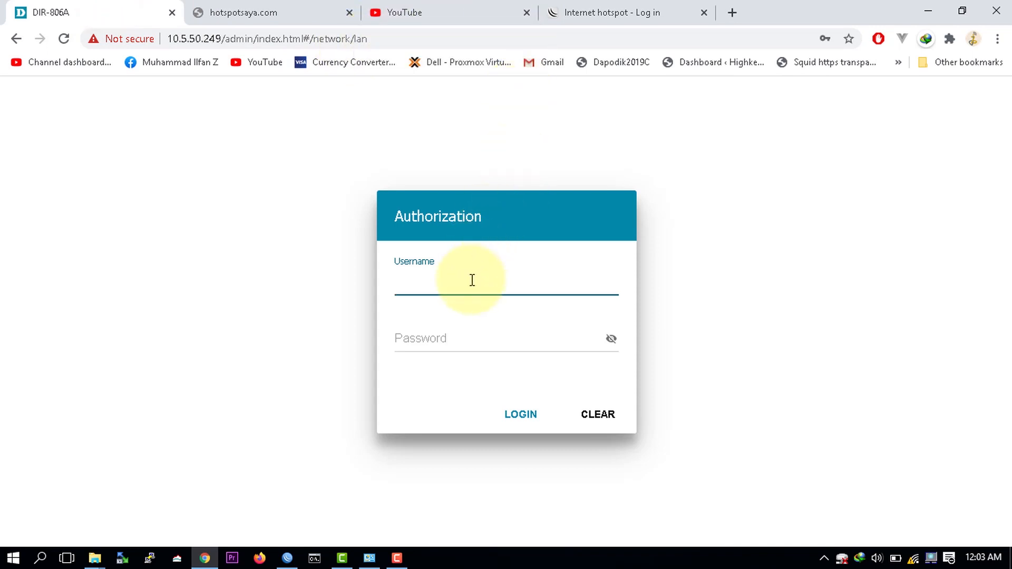
Step: Log into the DIR-806A web UI as admin with its password, declining to save it
{"action": "type", "text": "admin"}
{"action": "key", "text": "Tab"}
{"action": "type", "text": "a••••••••"}
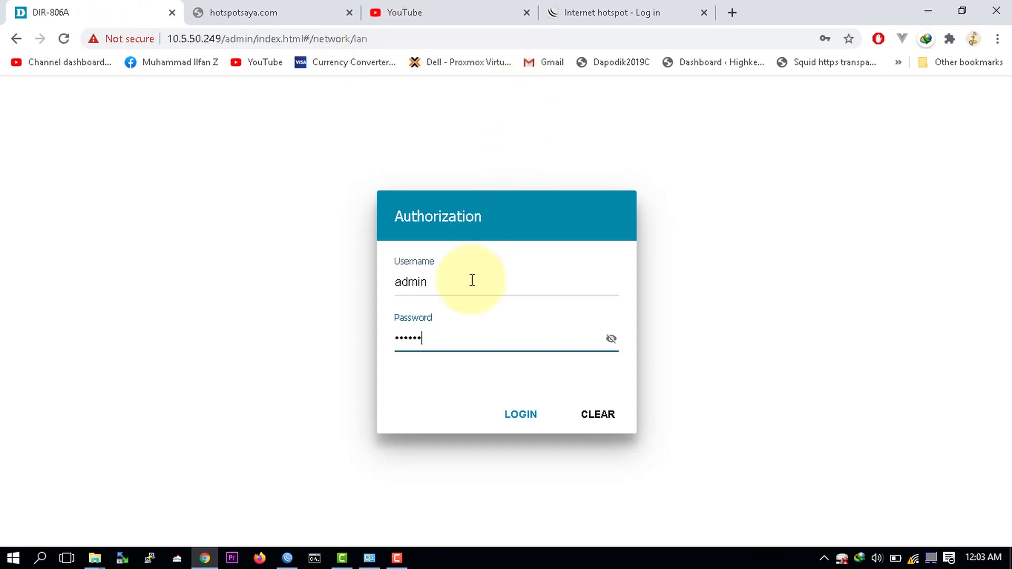
{"action": "key", "text": "Return"}
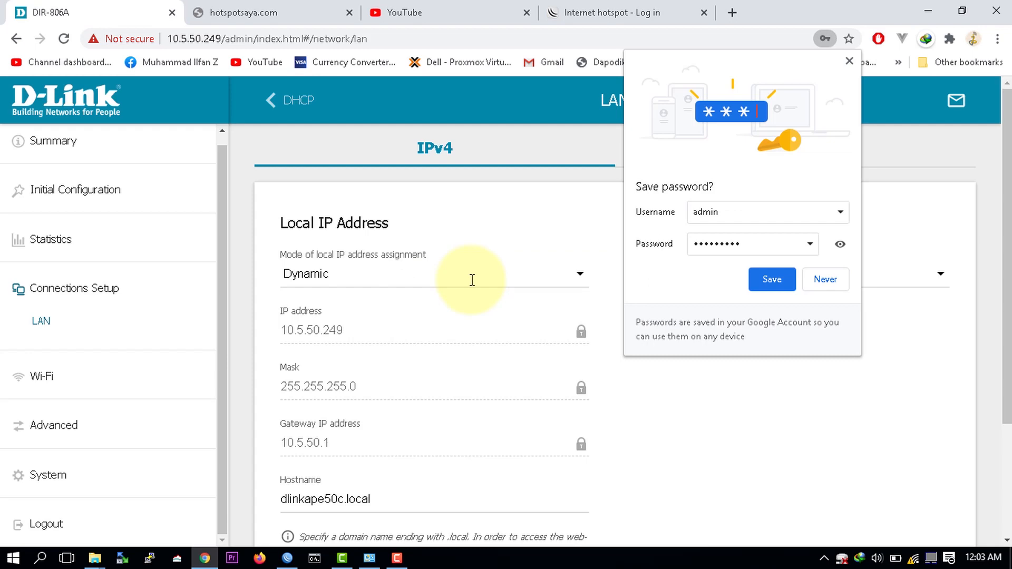
{"action": "left_click", "coordinate": [848, 61]}
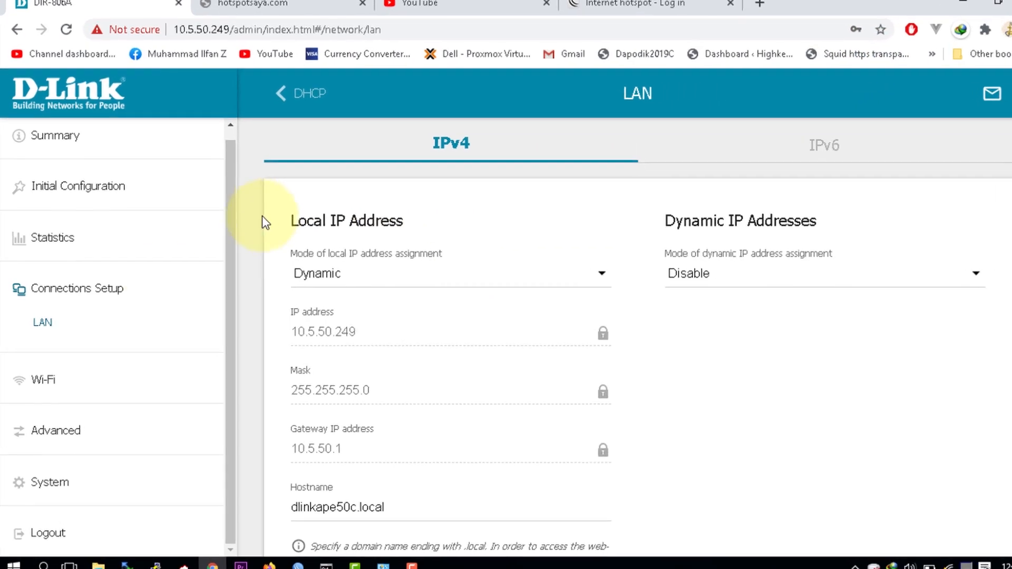
Step: View the LAN IPv4 settings showing Dynamic mode and address 10.5.50.249
{"action": "left_click", "coordinate": [75, 323]}
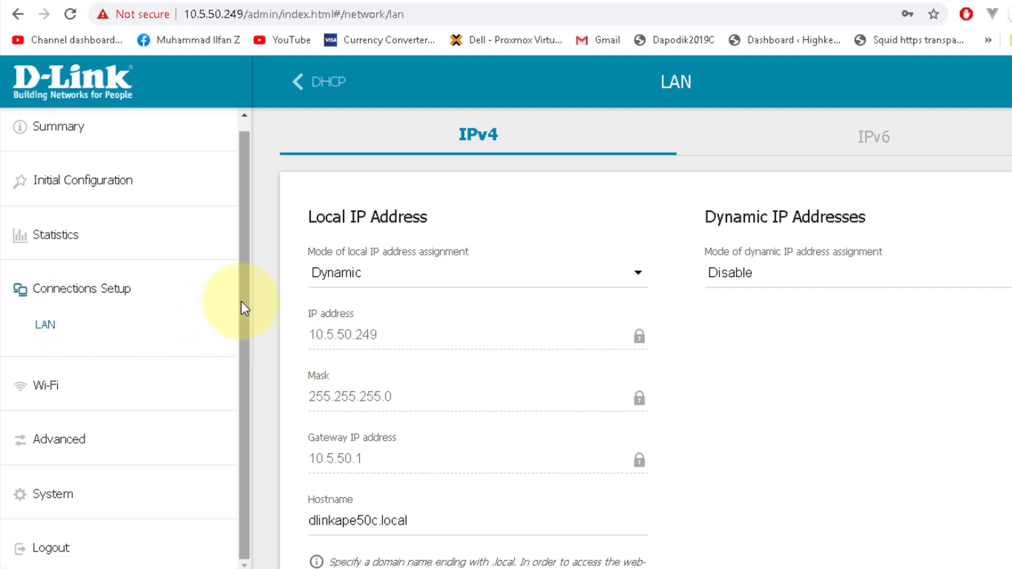
{"action": "left_click_drag", "start_coordinate": [242, 301], "coordinate": [240, 251]}
{"action": "left_click", "coordinate": [331, 285]}
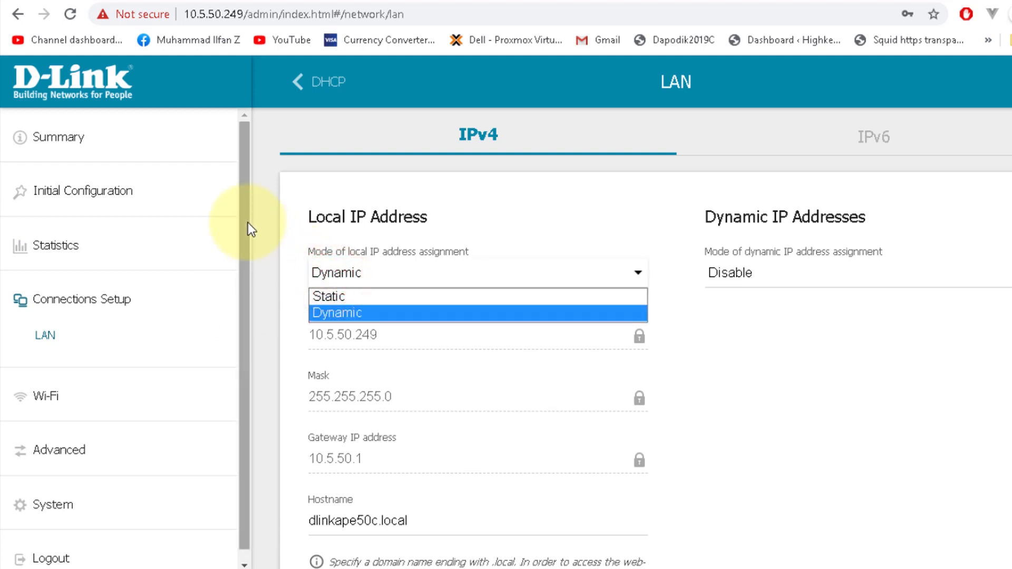
{"action": "left_click_drag", "start_coordinate": [248, 223], "coordinate": [252, 199]}
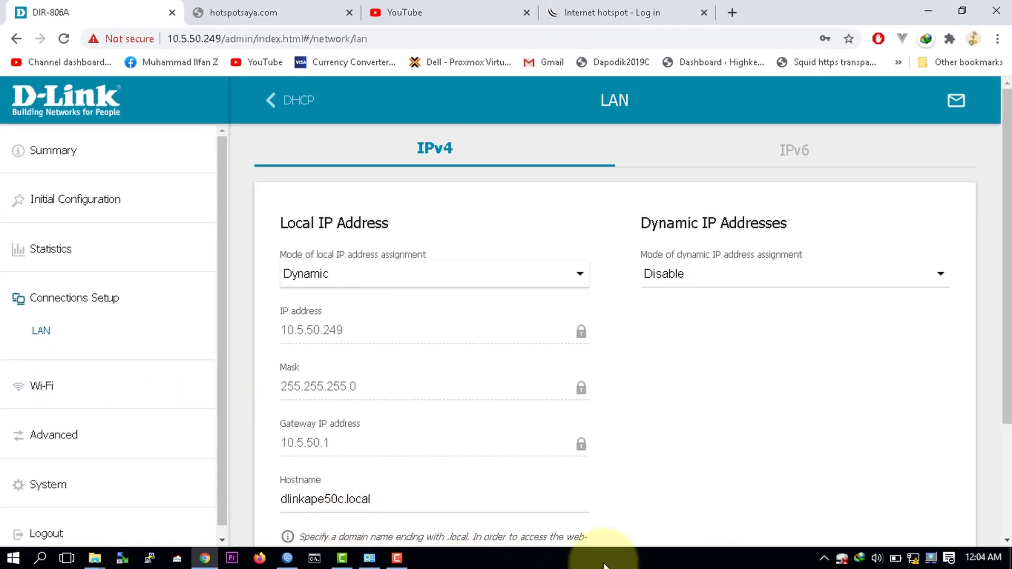
Step: Disconnect from DIR-806A-E50C Wi-Fi and reload the router page at 10.5.50.249
{"action": "left_click", "coordinate": [912, 559]}
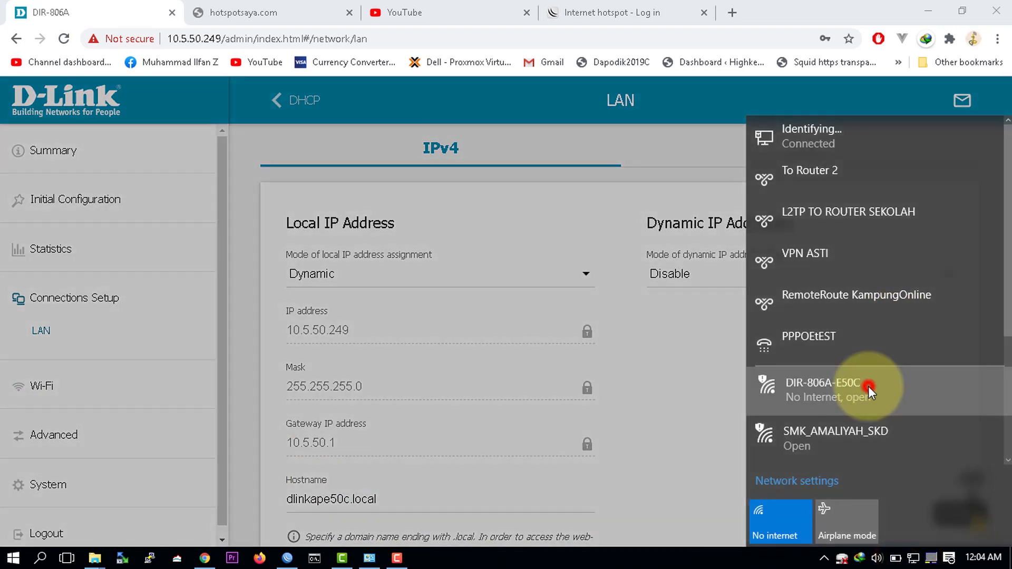
{"action": "left_click", "coordinate": [868, 387]}
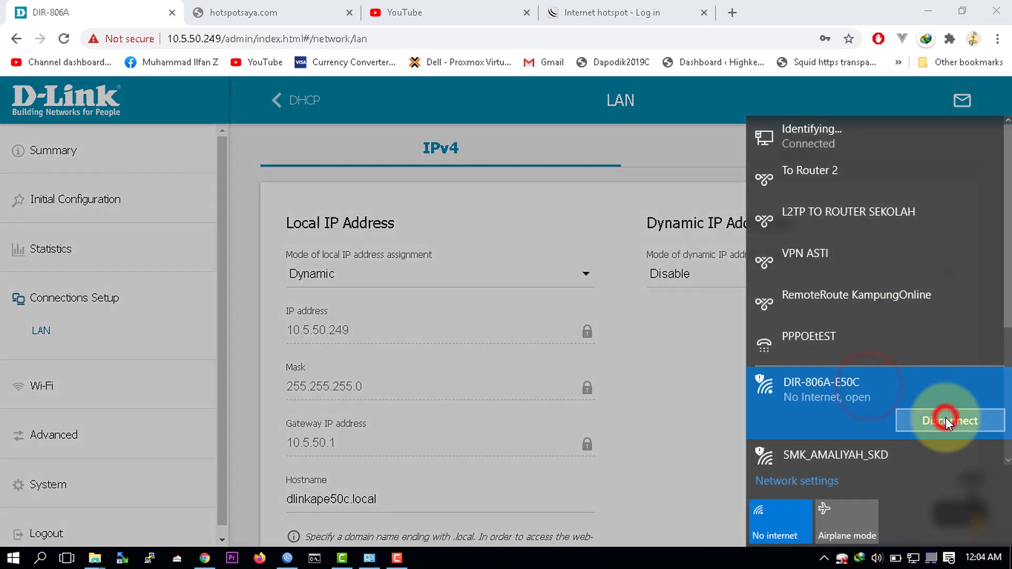
{"action": "left_click", "coordinate": [946, 418]}
{"action": "left_click", "coordinate": [666, 341]}
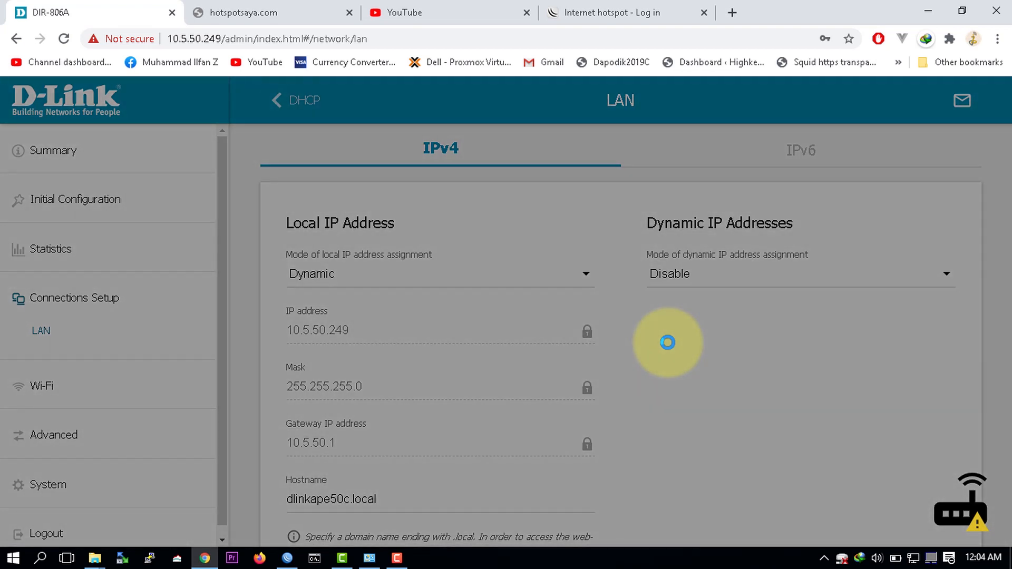
{"action": "left_click", "coordinate": [257, 42]}
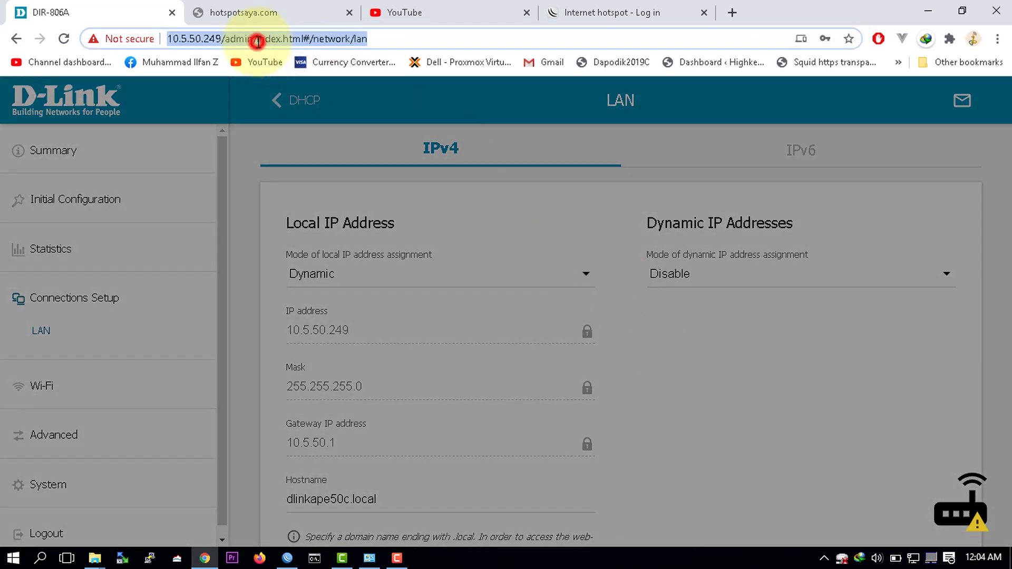
{"action": "key", "text": "Return"}
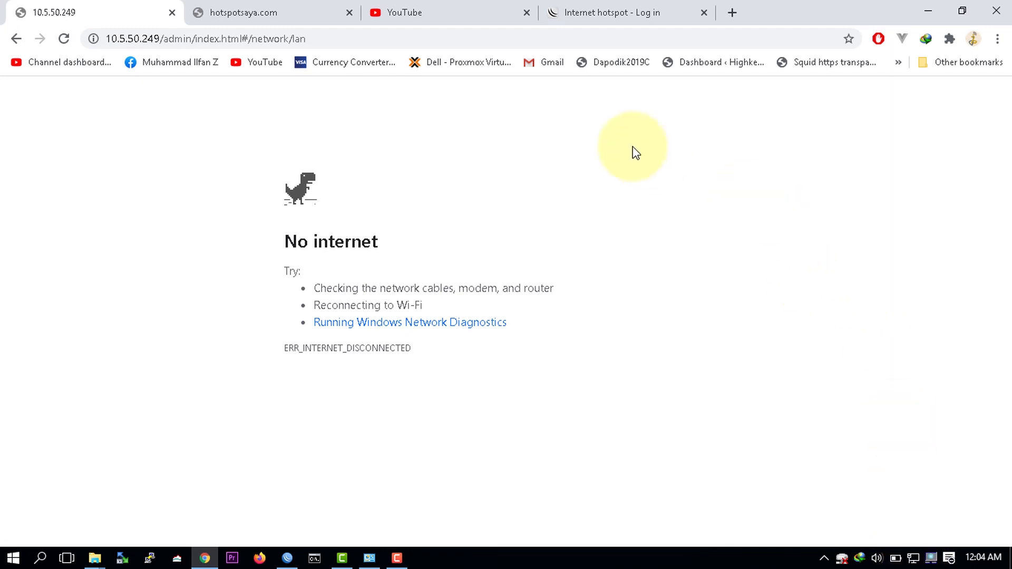
Step: Reload the router page at 10.5.50.249 and back out of the factory-reset prompt
{"action": "left_click", "coordinate": [339, 43]}
{"action": "type", "text": "\\"}
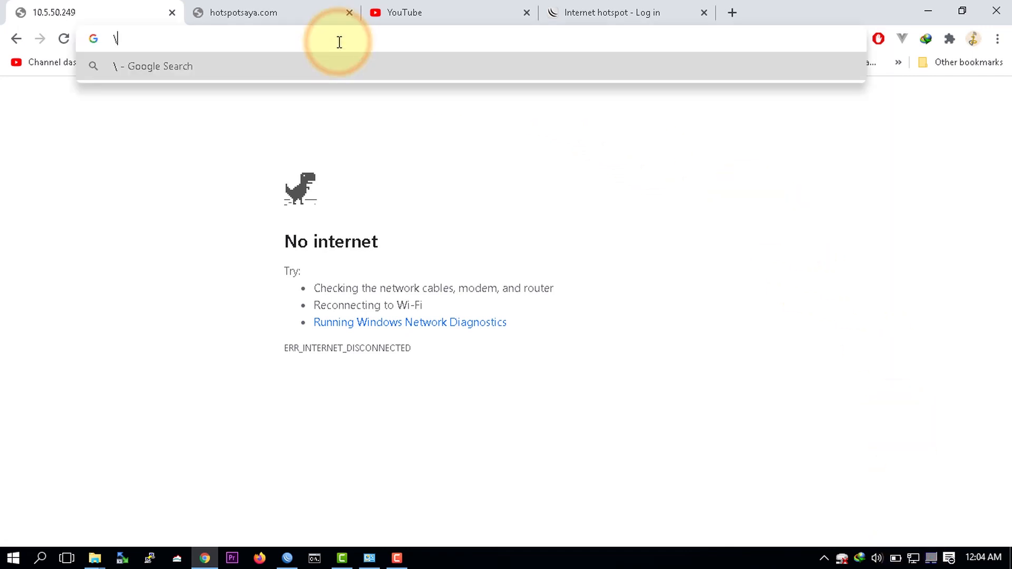
{"action": "key", "text": "Escape"}
{"action": "key", "text": "Return"}
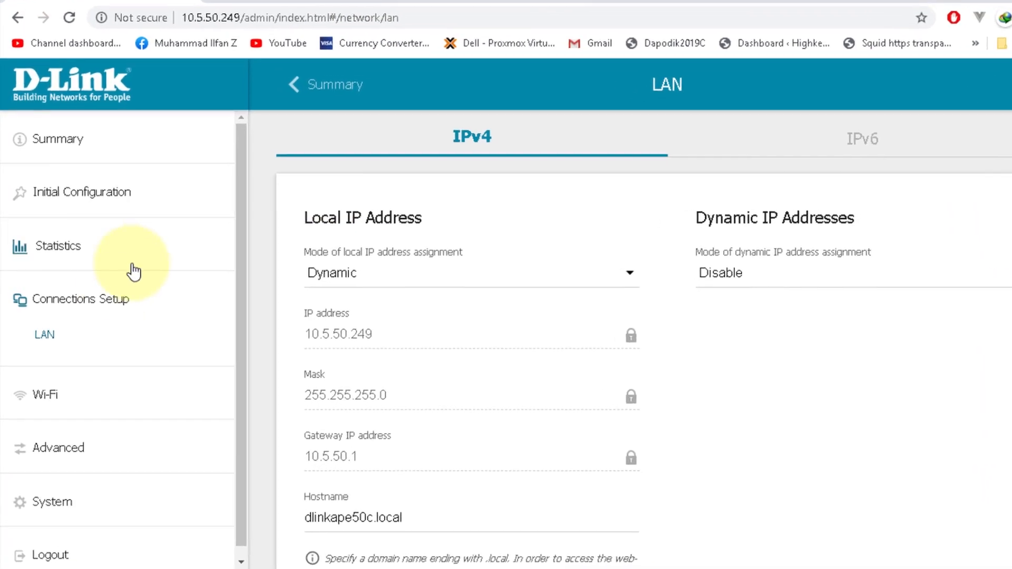
{"action": "left_click", "coordinate": [33, 193]}
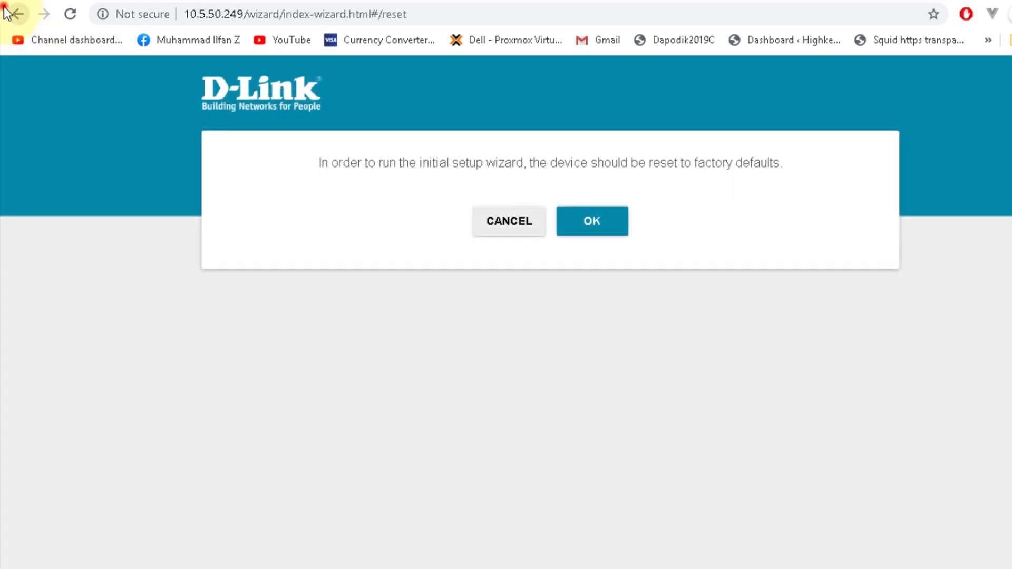
{"action": "left_click", "coordinate": [12, 12]}
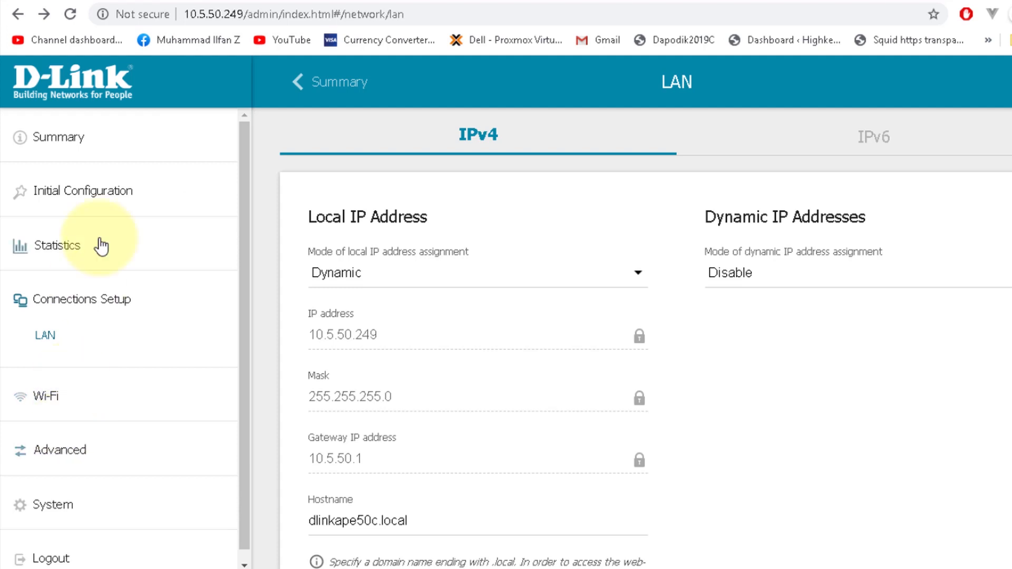
Step: Expand the Advanced and System sections of the sidebar to browse the menu
{"action": "left_click", "coordinate": [75, 461]}
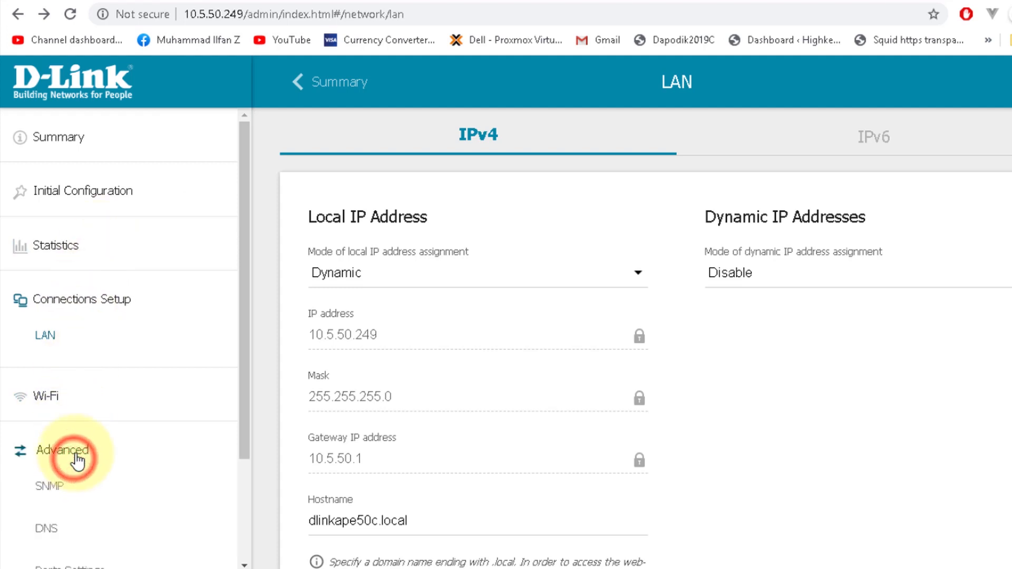
{"action": "scroll", "coordinate": [101, 433], "scroll_direction": "down", "scroll_amount": 3}
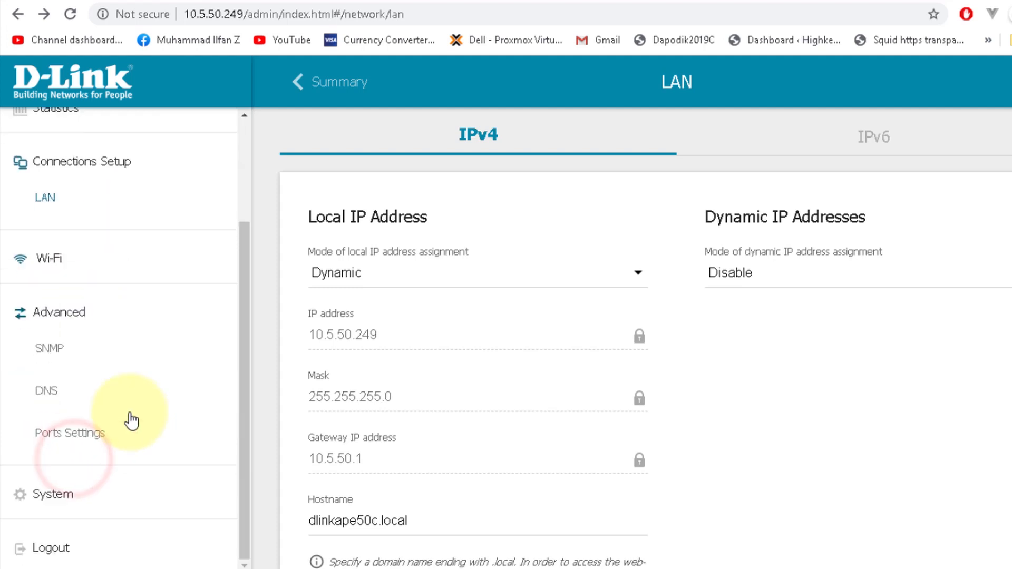
{"action": "left_click", "coordinate": [56, 507]}
{"action": "scroll", "coordinate": [61, 398], "scroll_direction": "down", "scroll_amount": 4}
{"action": "scroll", "coordinate": [64, 400], "scroll_direction": "down", "scroll_amount": 2}
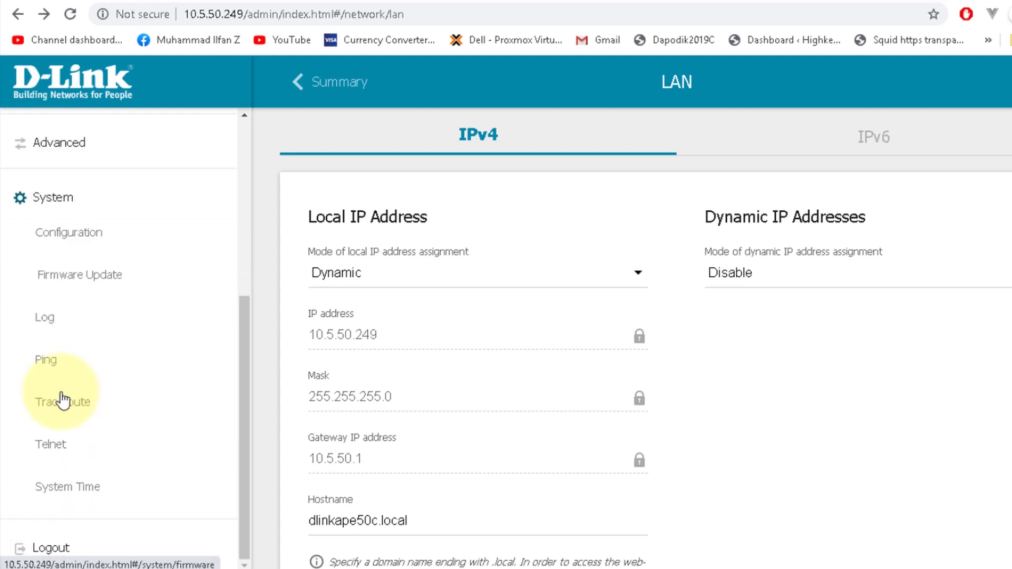
{"action": "scroll", "coordinate": [64, 400], "scroll_direction": "up", "scroll_amount": 6}
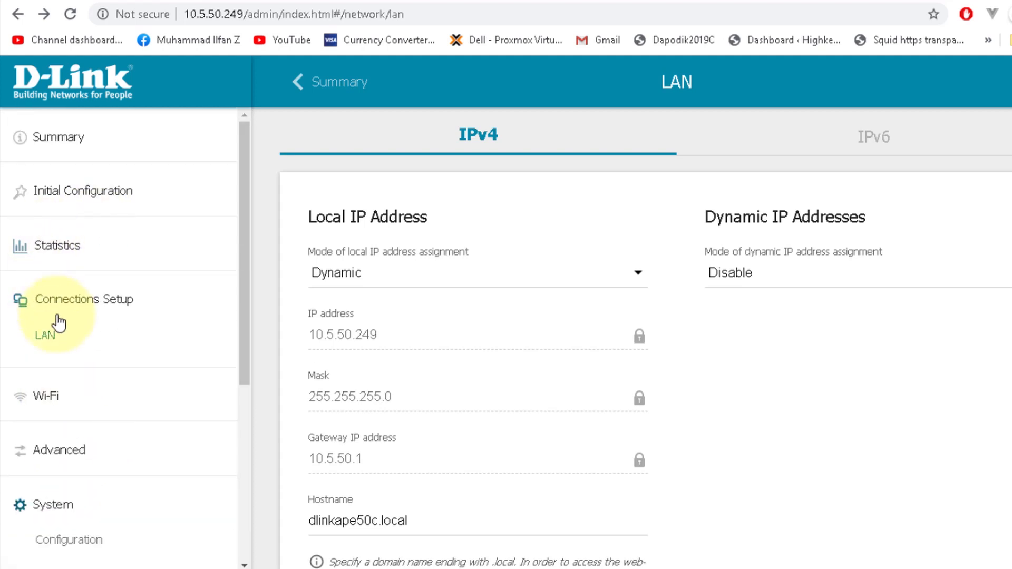
Step: Reset the DIR-806A to factory defaults via Initial Configuration and reload the page during restart
{"action": "left_click", "coordinate": [89, 196]}
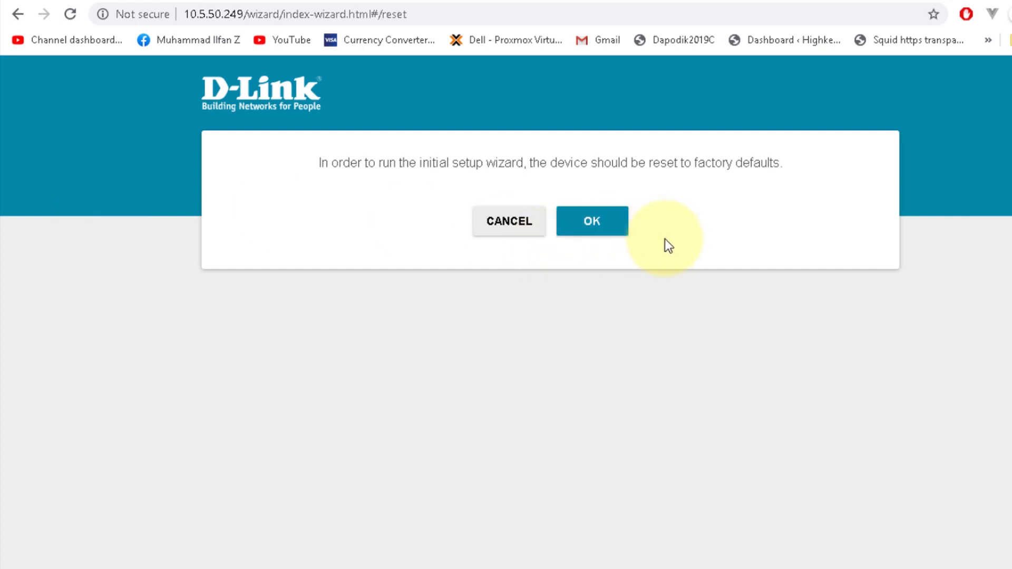
{"action": "left_click", "coordinate": [602, 232]}
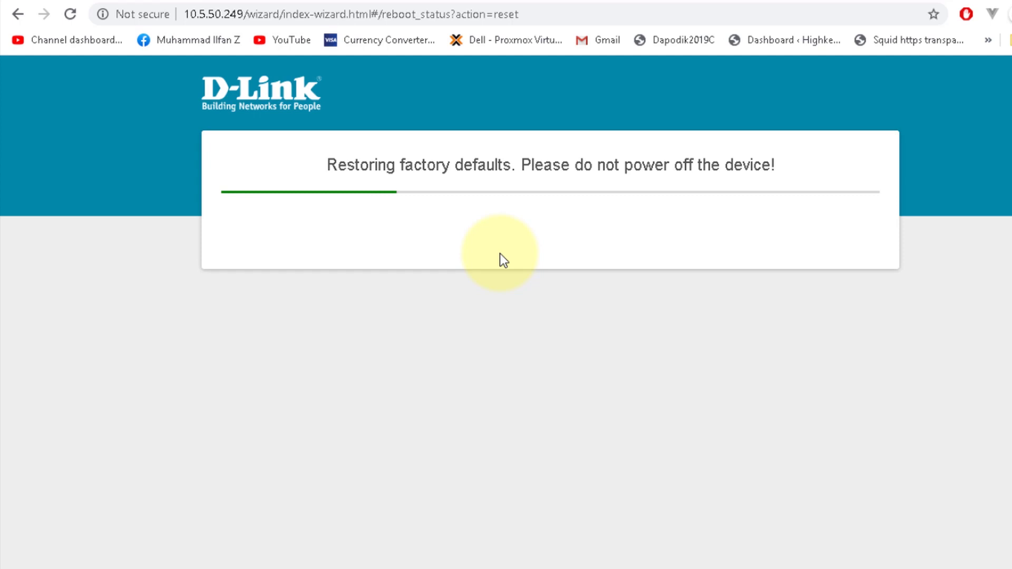
{"action": "key", "text": "F5"}
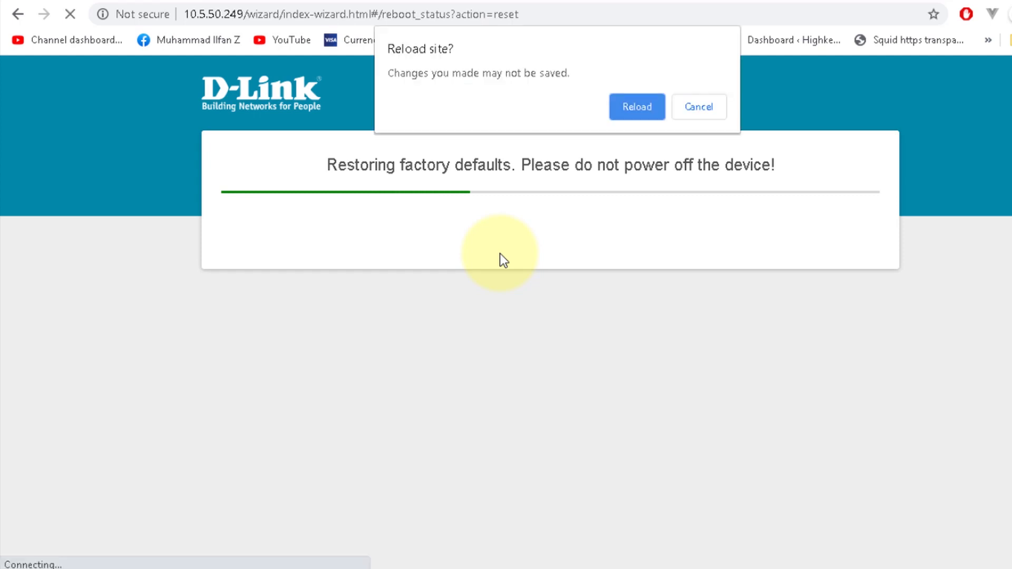
{"action": "left_click", "coordinate": [617, 99]}
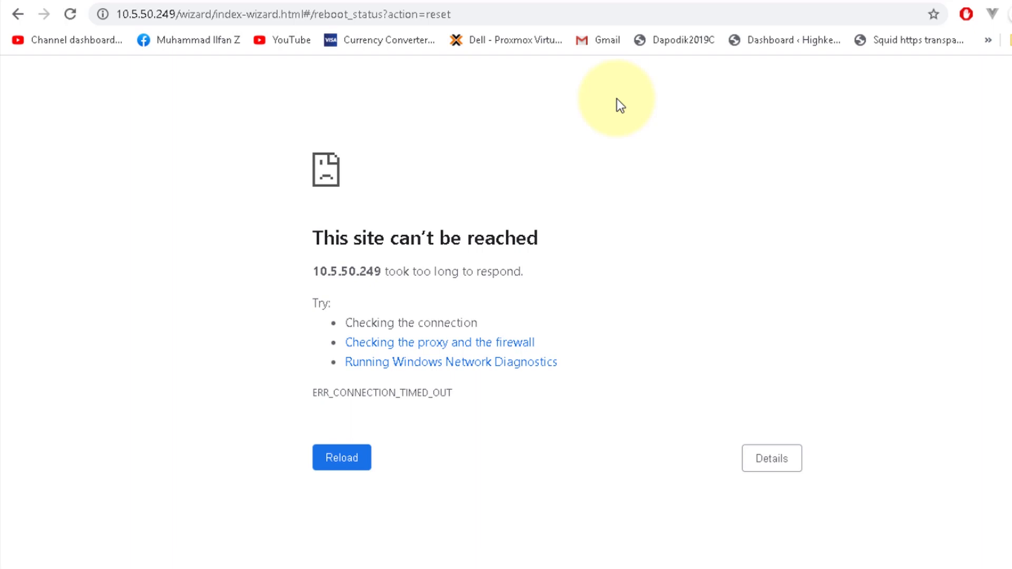
Step: Load the reset router's setup wizard at its default address 192.168.0.1
{"action": "left_click", "coordinate": [328, 458]}
{"action": "left_click", "coordinate": [596, 23]}
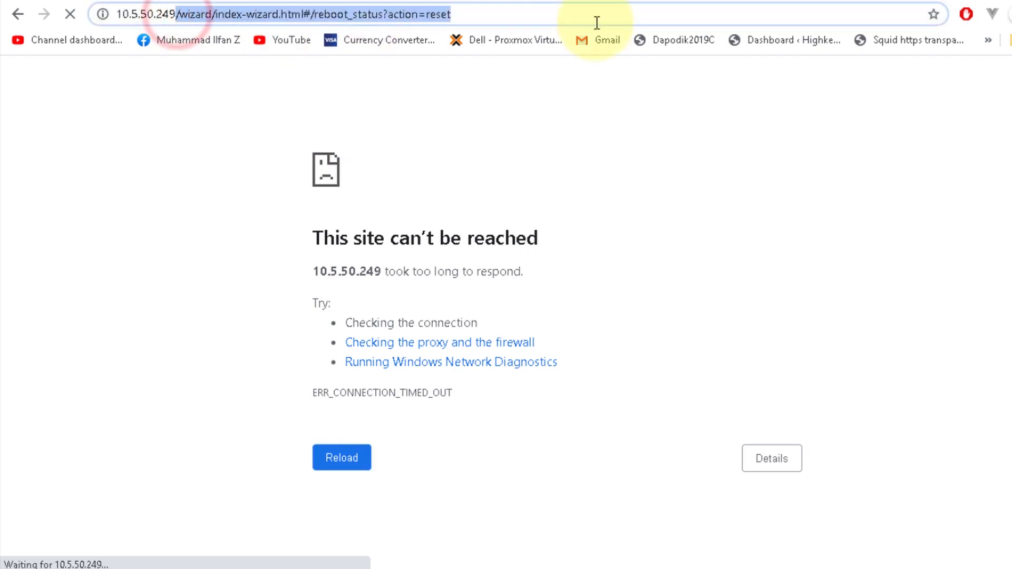
{"action": "type", "text": "1"}
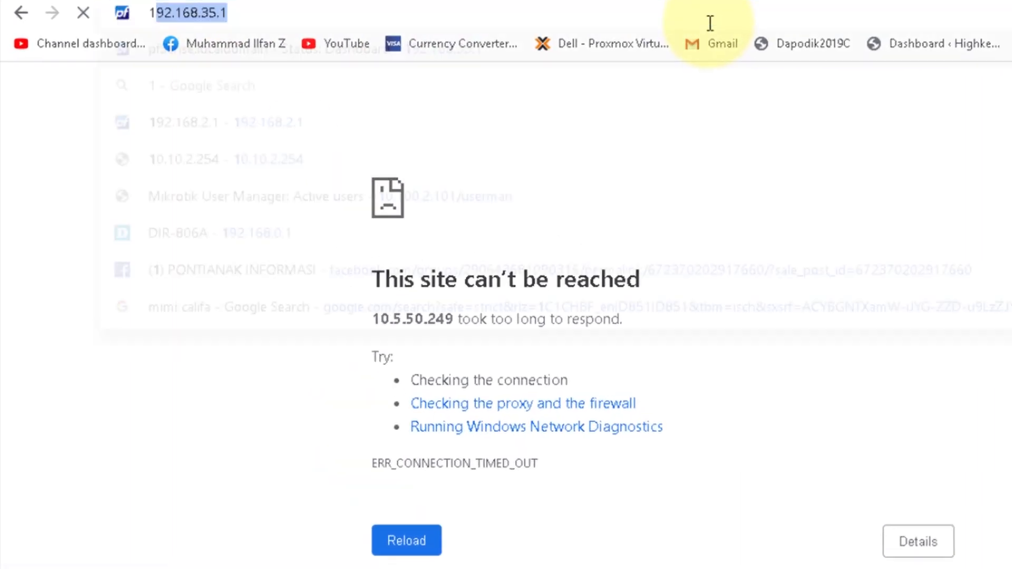
{"action": "type", "text": "92.16"}
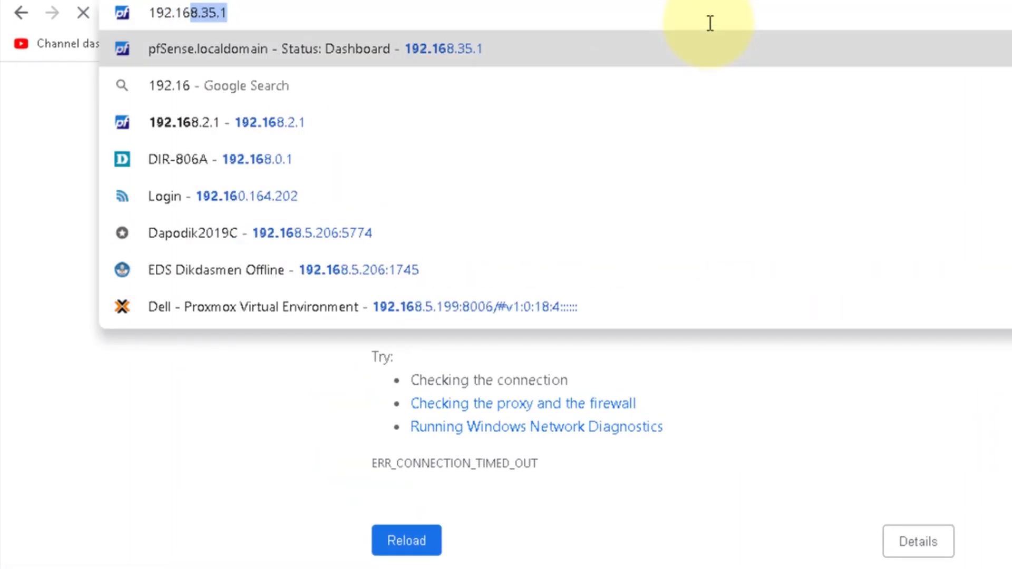
{"action": "type", "text": "8."}
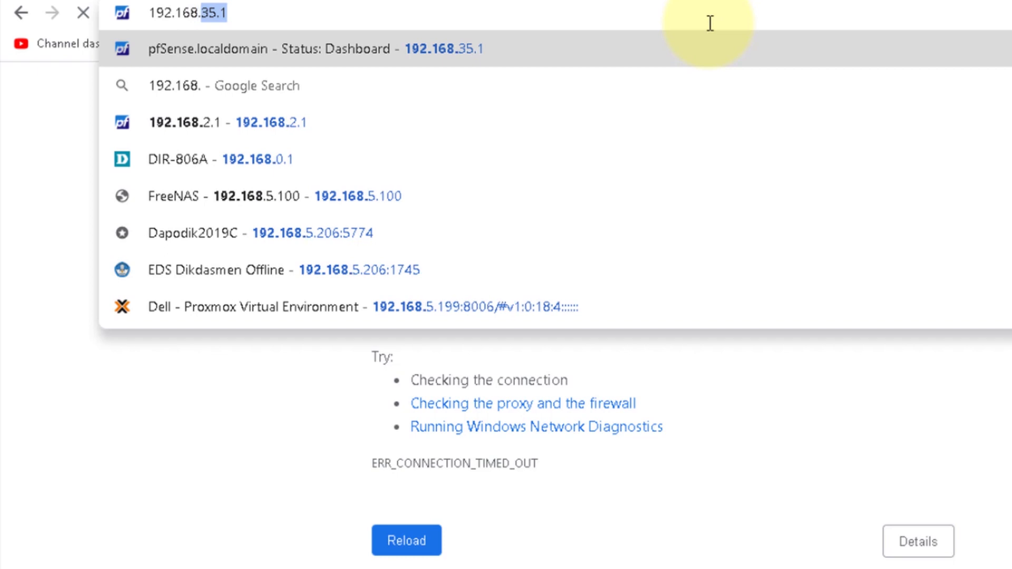
{"action": "type", "text": "0.1"}
{"action": "key", "text": "Return"}
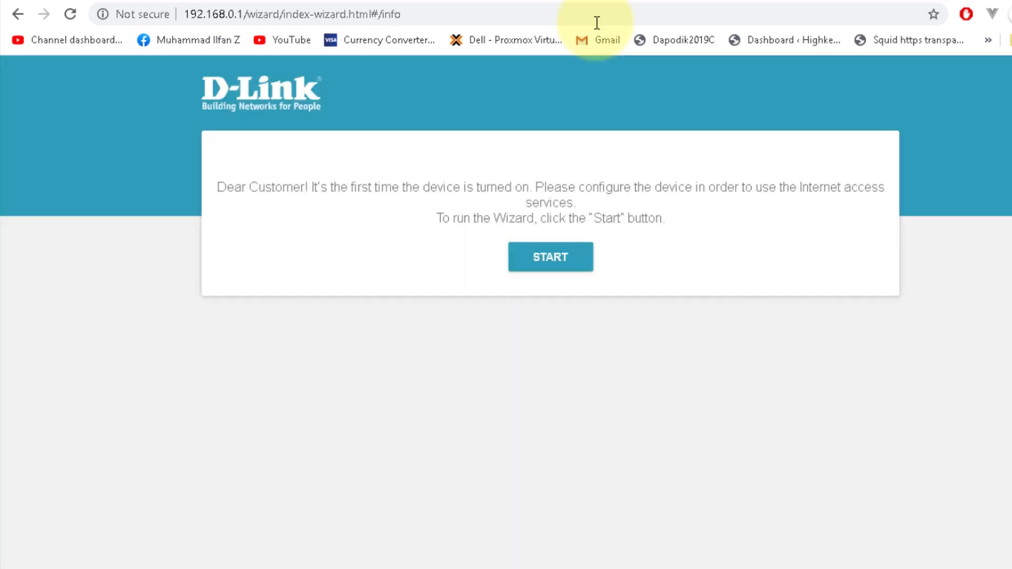
Step: Start the wizard in English, choose a wired connection in Router mode, and reach connection type
{"action": "left_click", "coordinate": [567, 264]}
{"action": "left_click", "coordinate": [617, 236]}
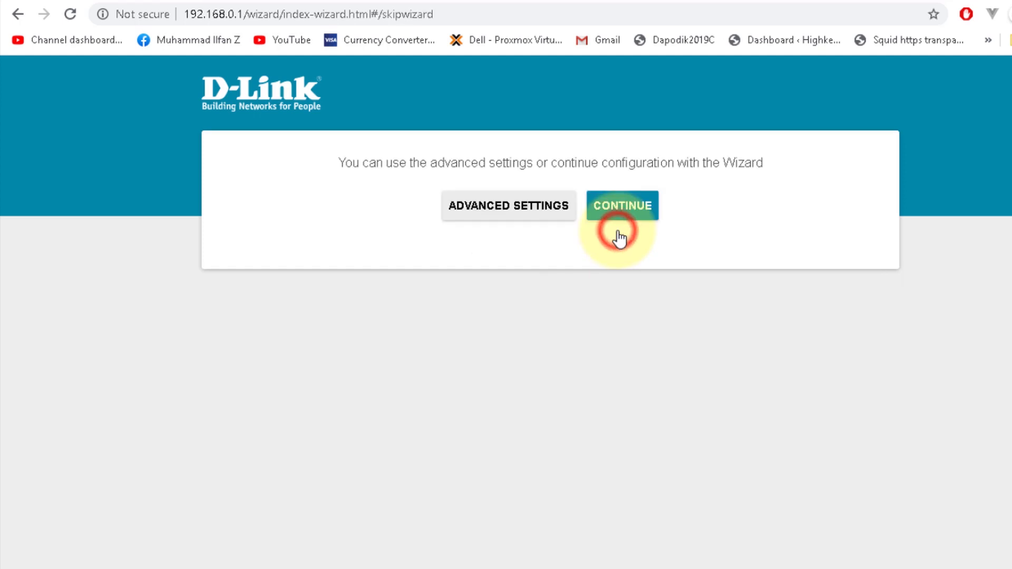
{"action": "left_click", "coordinate": [622, 209]}
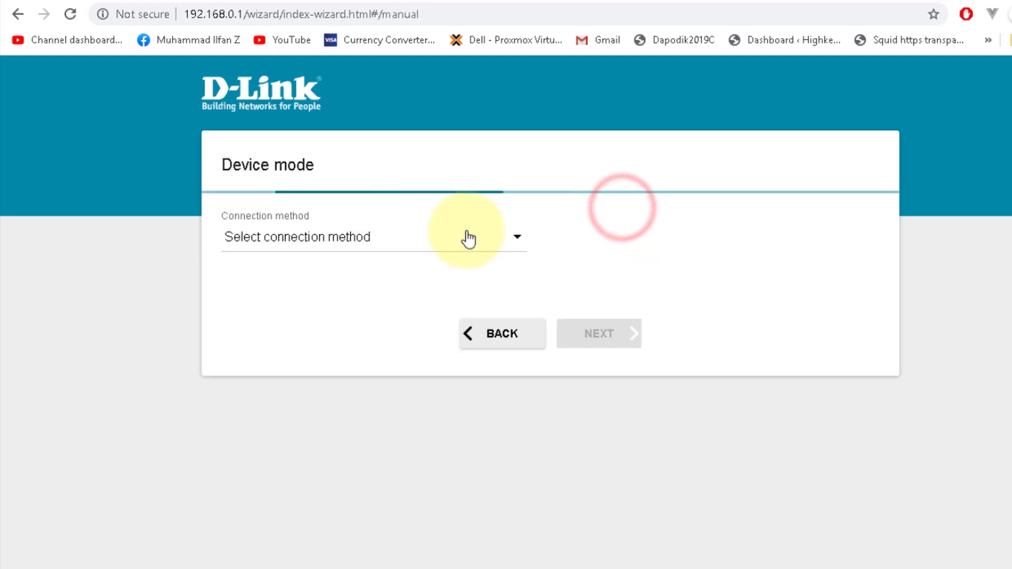
{"action": "left_click", "coordinate": [460, 236]}
{"action": "left_click", "coordinate": [394, 261]}
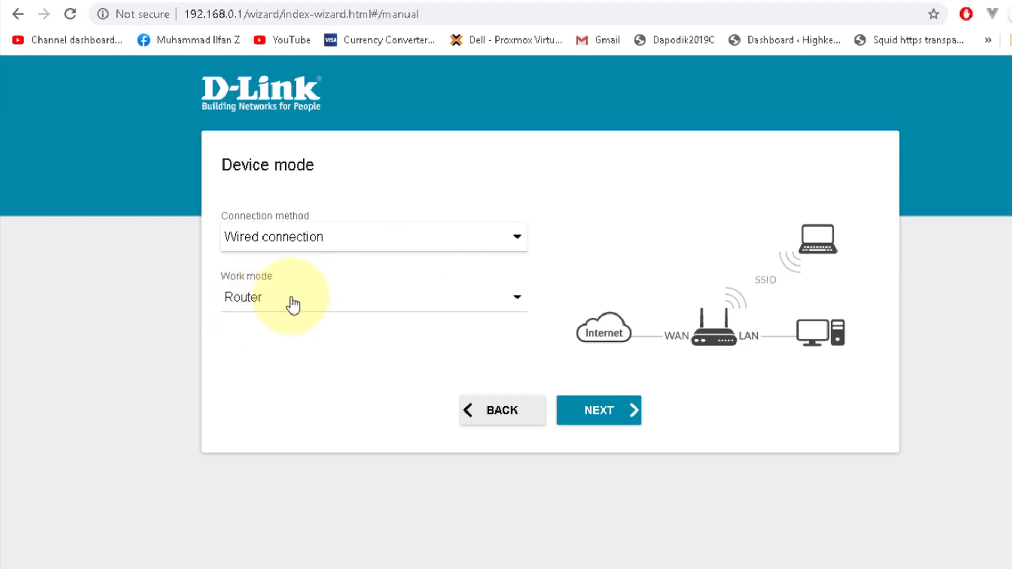
{"action": "left_click", "coordinate": [585, 409]}
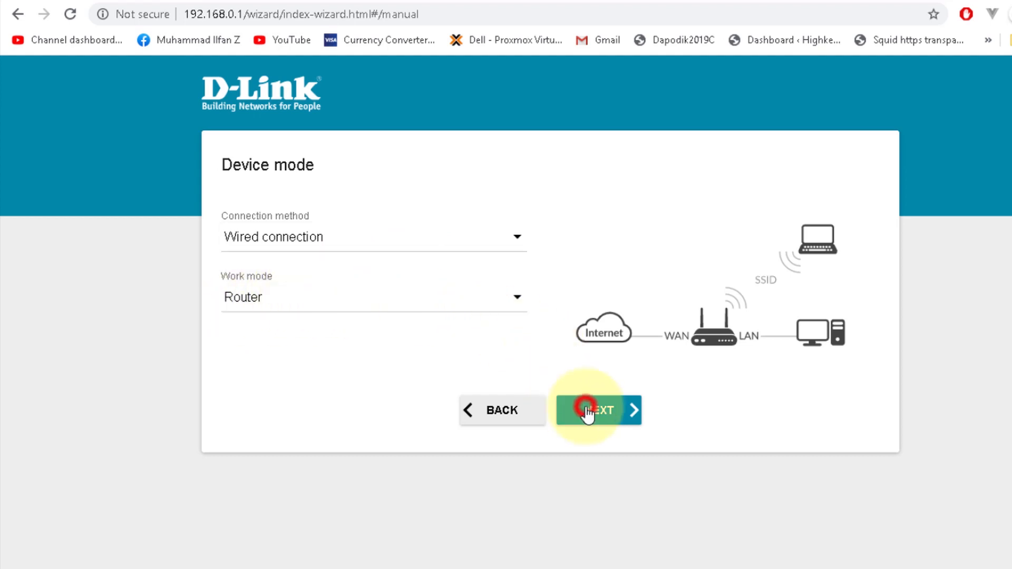
{"action": "left_click", "coordinate": [462, 239]}
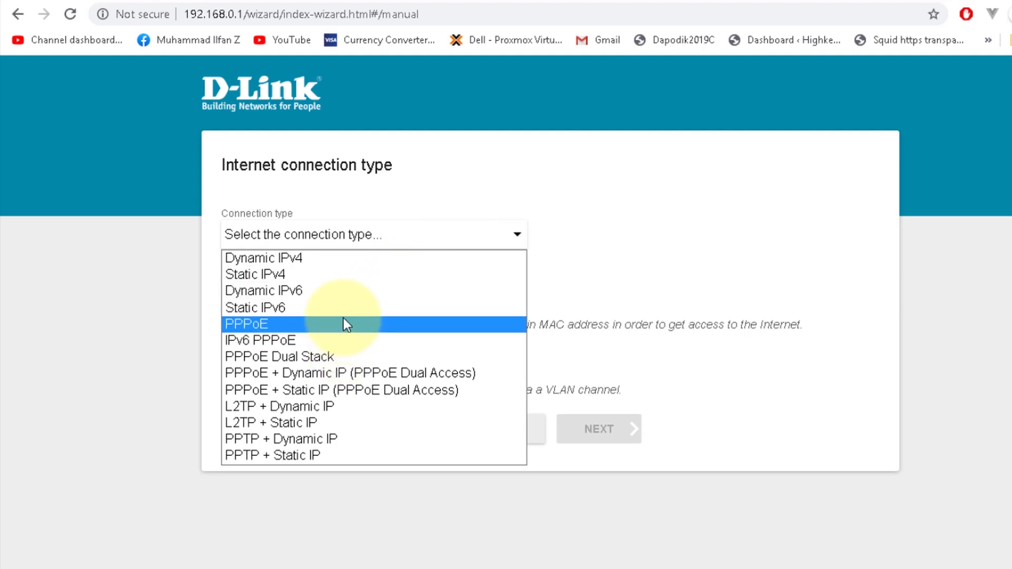
Step: Select PPPoE as the Internet connection type
{"action": "left_click", "coordinate": [331, 325]}
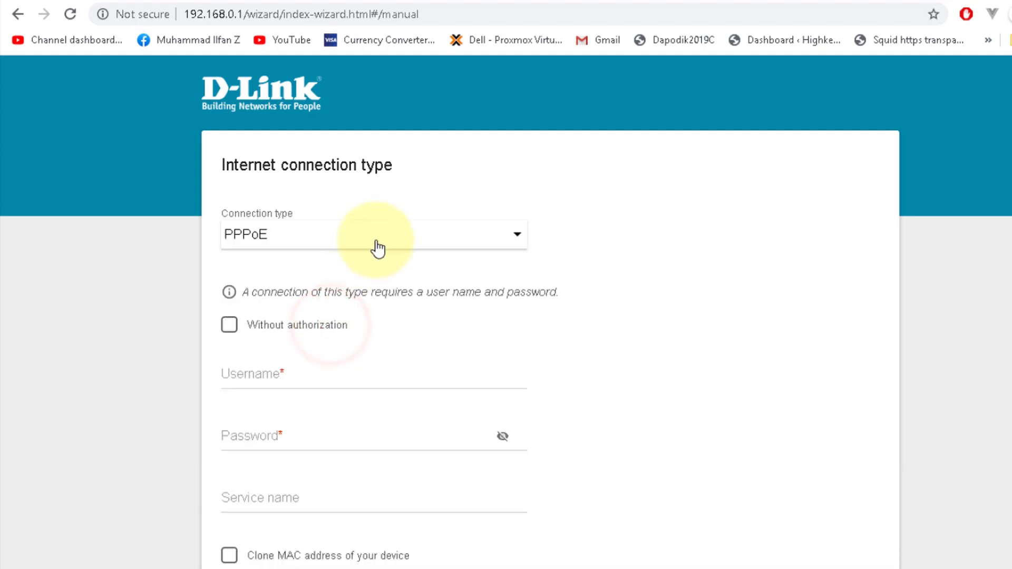
{"action": "left_click", "coordinate": [375, 238]}
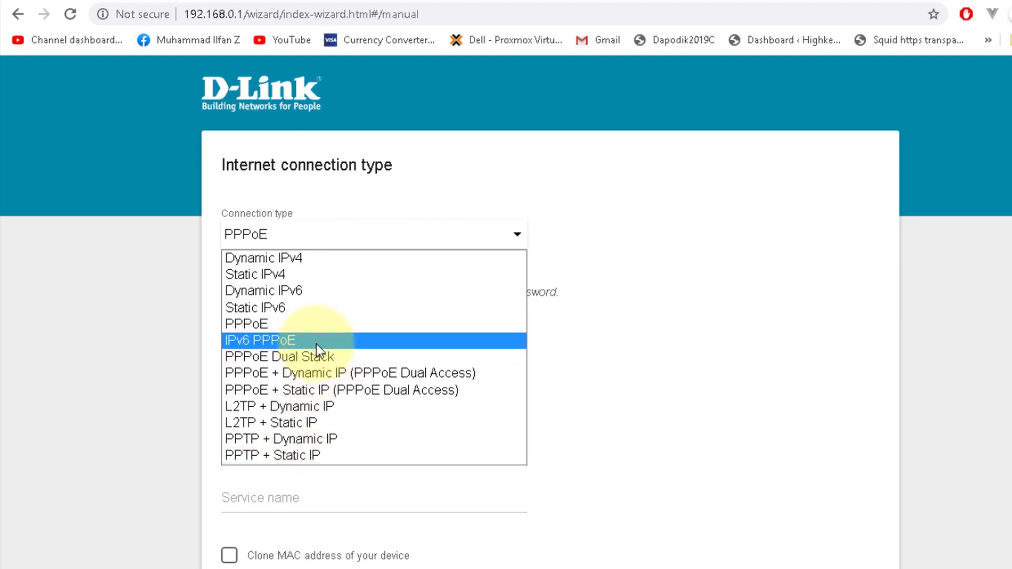
{"action": "left_click", "coordinate": [314, 327]}
{"action": "scroll", "coordinate": [440, 381], "scroll_direction": "down", "scroll_amount": 2}
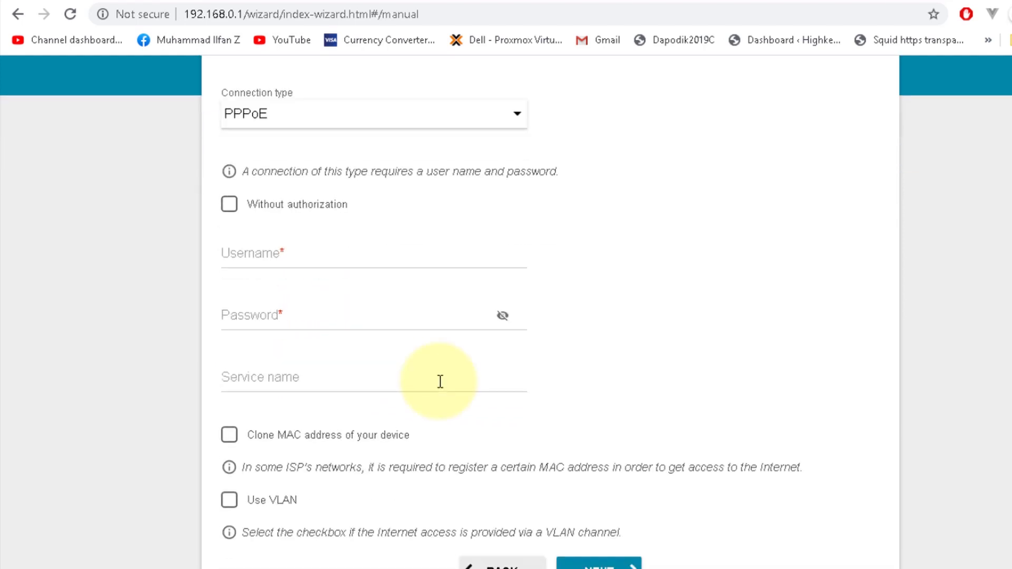
Step: Enter the PPPoE username and password and advance to the 2.4 GHz Wi-Fi step
{"action": "left_click", "coordinate": [294, 250]}
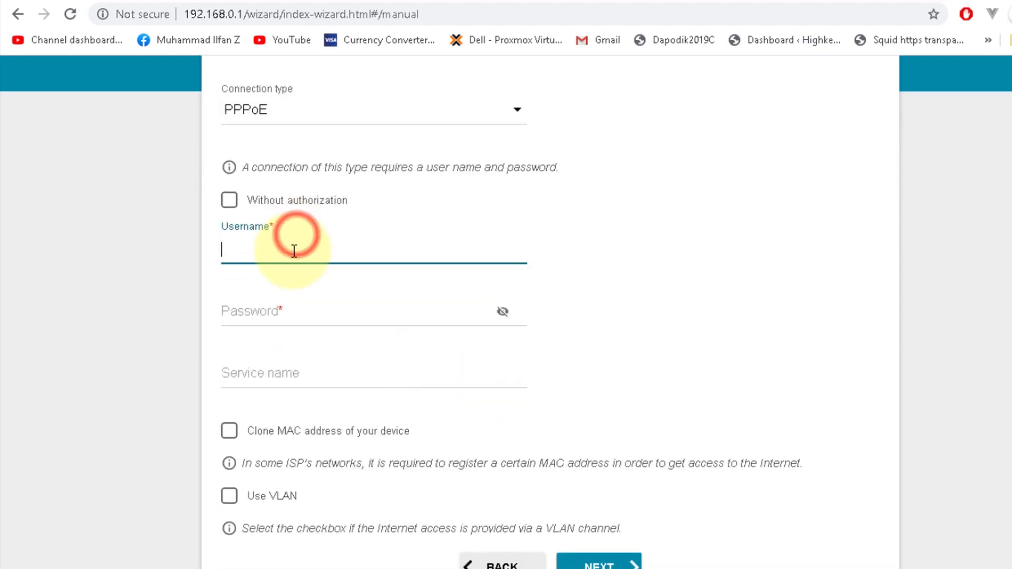
{"action": "type", "text": "pppoe"}
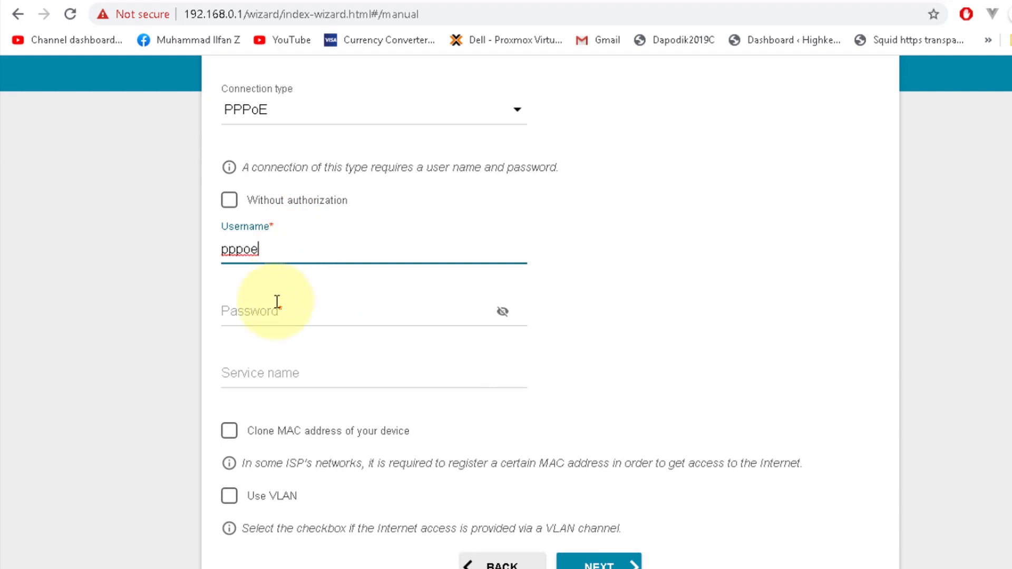
{"action": "left_click", "coordinate": [276, 302]}
{"action": "type", "text": "1234"}
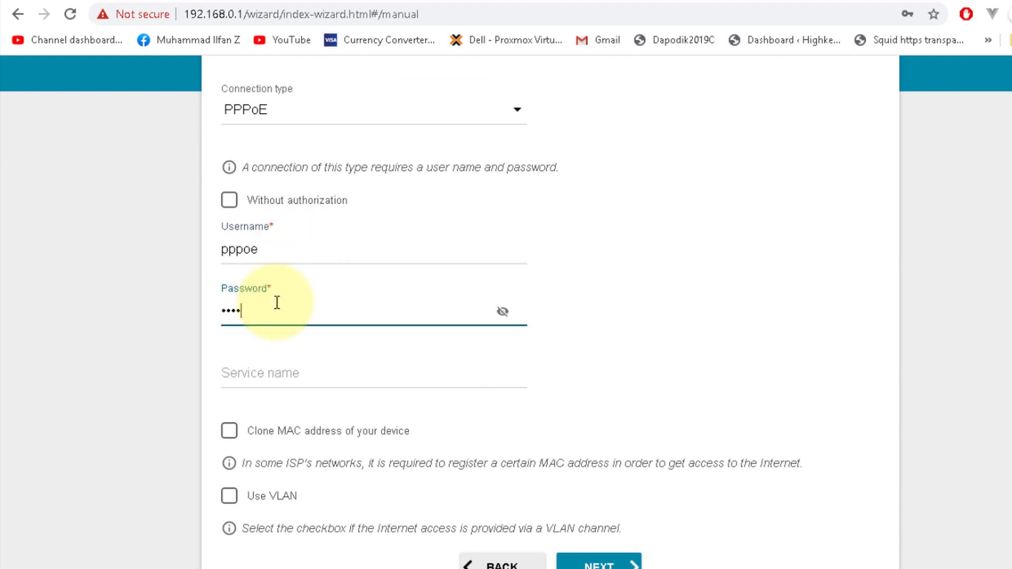
{"action": "scroll", "coordinate": [277, 302], "scroll_direction": "down", "scroll_amount": 2}
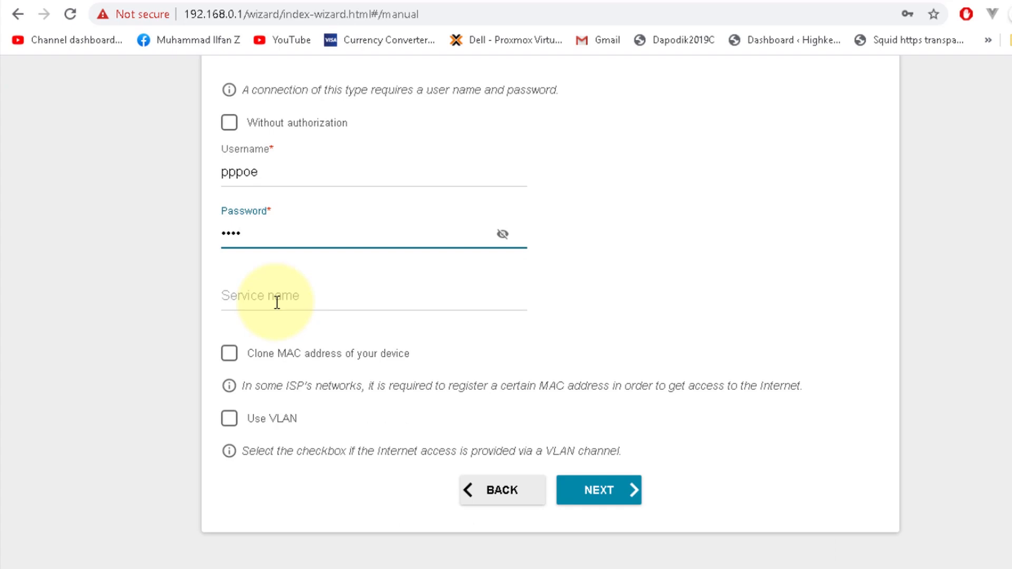
{"action": "scroll", "coordinate": [277, 301], "scroll_direction": "up", "scroll_amount": 4}
{"action": "scroll", "coordinate": [277, 301], "scroll_direction": "down", "scroll_amount": 4}
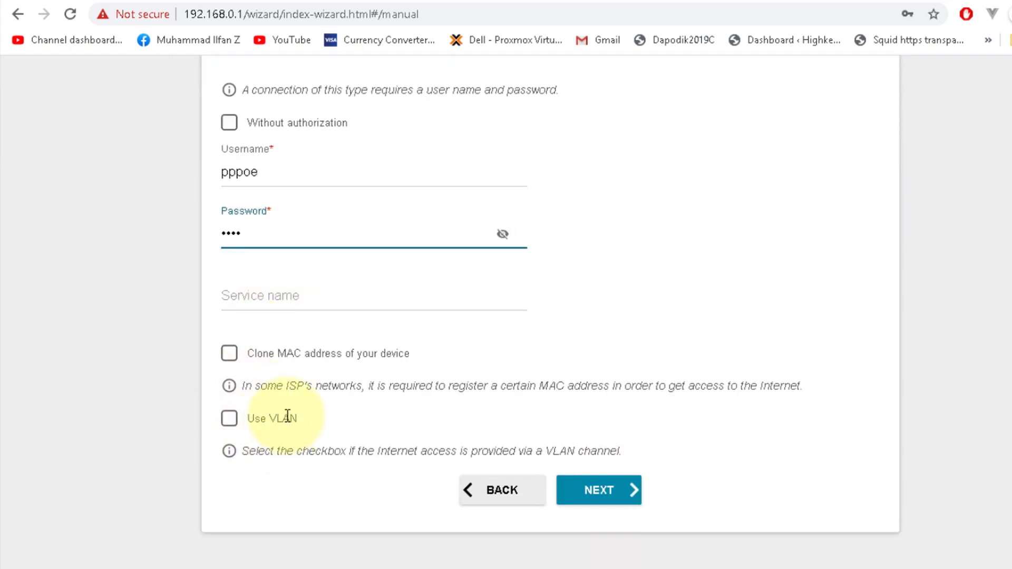
{"action": "scroll", "coordinate": [288, 416], "scroll_direction": "up", "scroll_amount": 4}
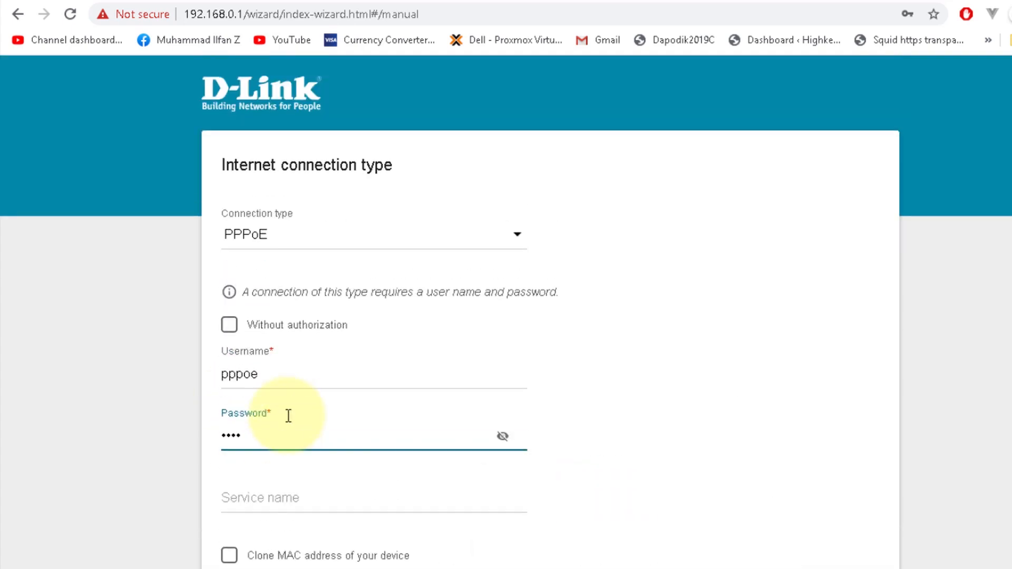
{"action": "scroll", "coordinate": [289, 416], "scroll_direction": "down", "scroll_amount": 4}
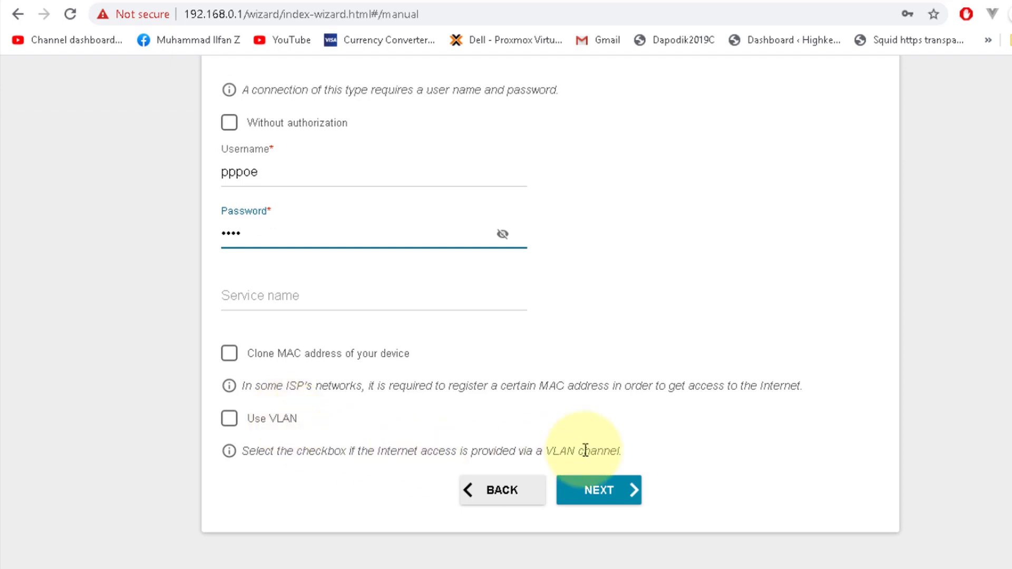
{"action": "left_click", "coordinate": [629, 496]}
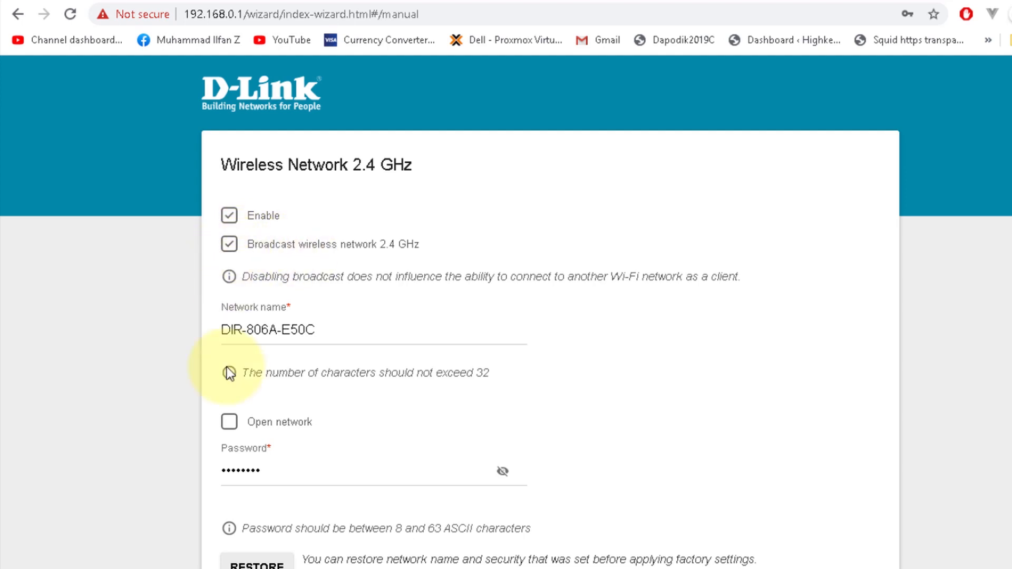
Step: Make the 2.4 GHz Wi-Fi network open
{"action": "left_click", "coordinate": [228, 423]}
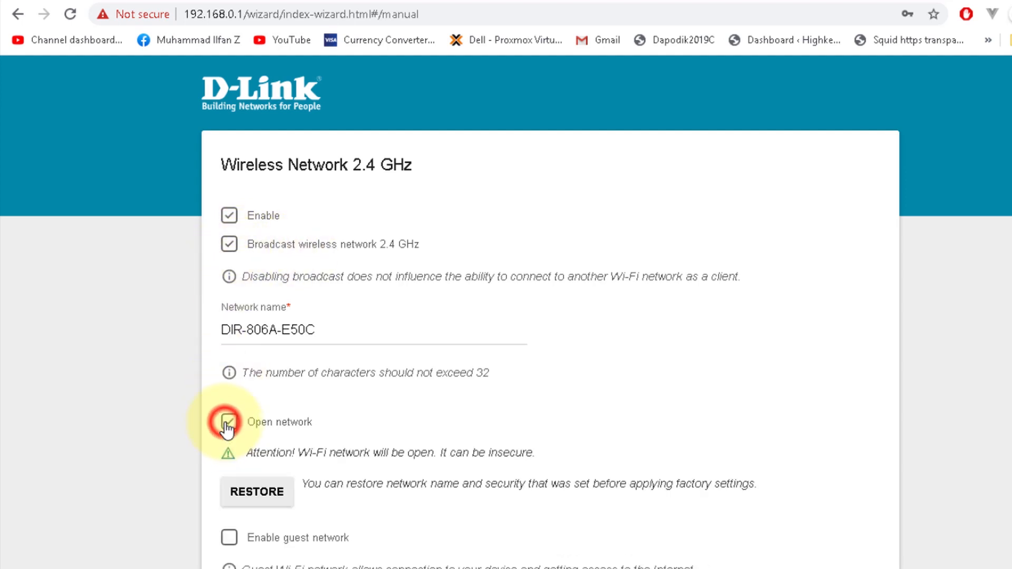
{"action": "scroll", "coordinate": [228, 430], "scroll_direction": "down", "scroll_amount": 3}
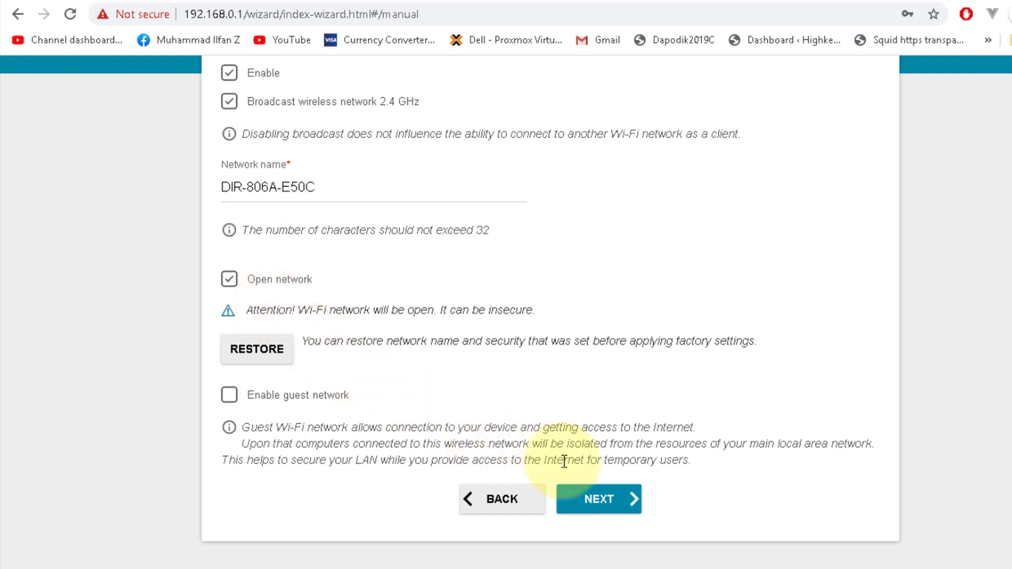
{"action": "left_click", "coordinate": [598, 505]}
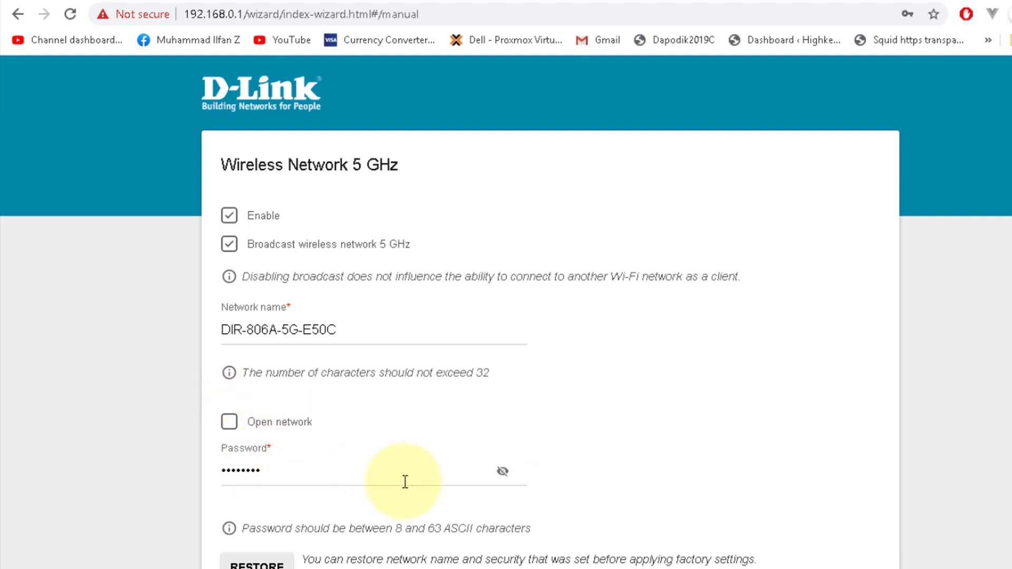
Step: Make the 5 GHz Wi-Fi network open and skip the IPTV and VoIP steps
{"action": "left_click", "coordinate": [504, 471]}
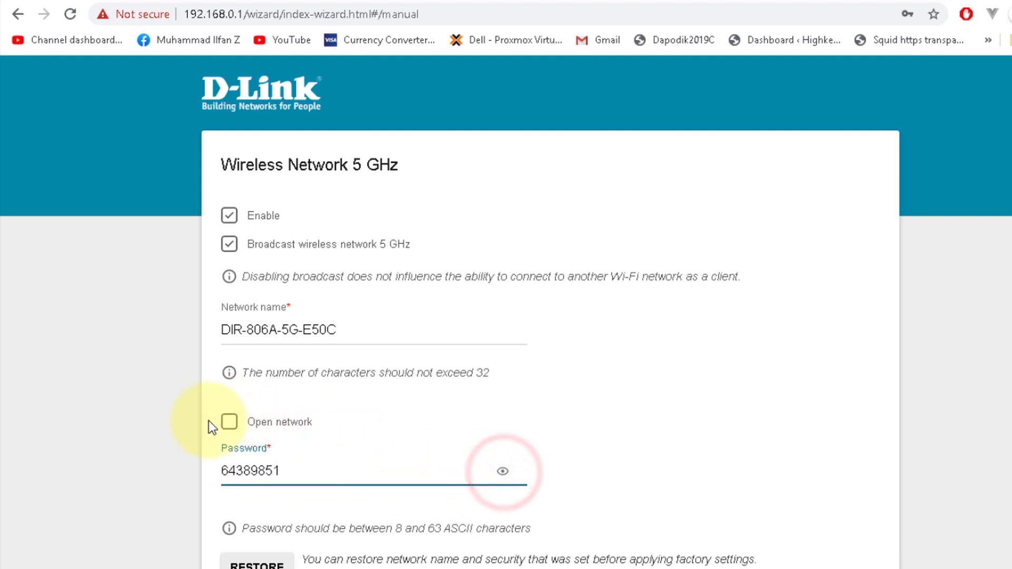
{"action": "left_click", "coordinate": [230, 422]}
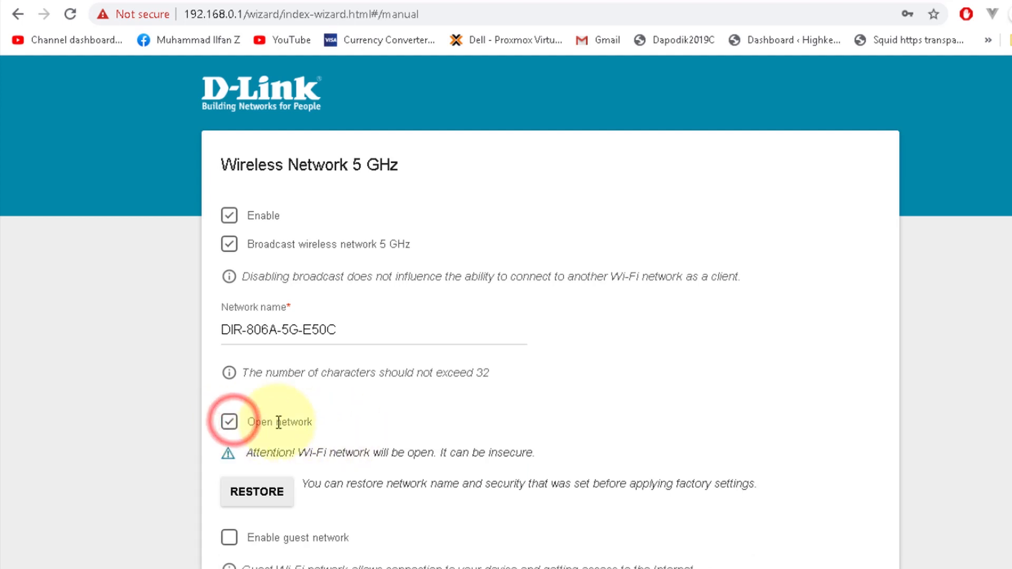
{"action": "scroll", "coordinate": [345, 434], "scroll_direction": "down", "scroll_amount": 3}
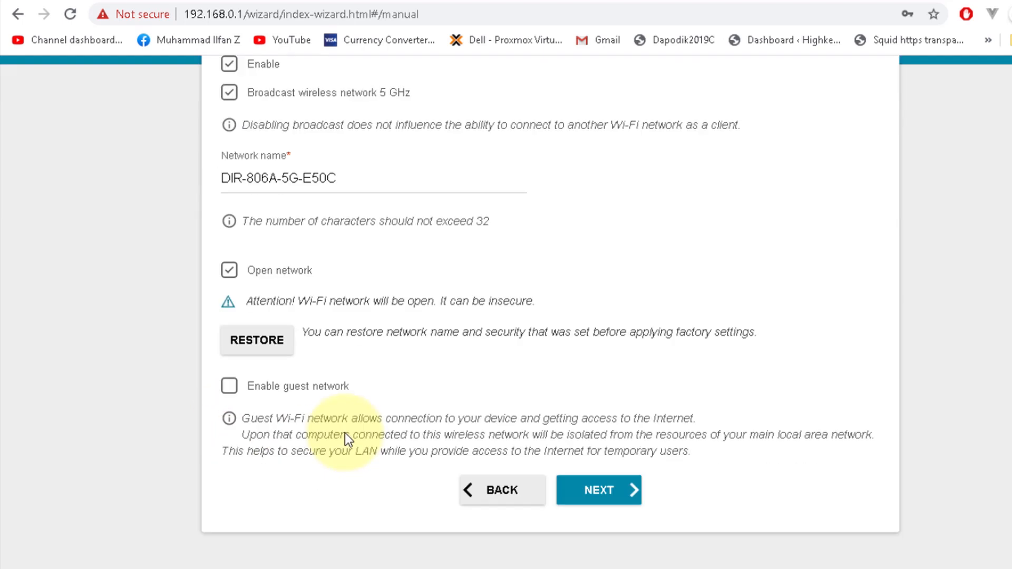
{"action": "left_click", "coordinate": [622, 489]}
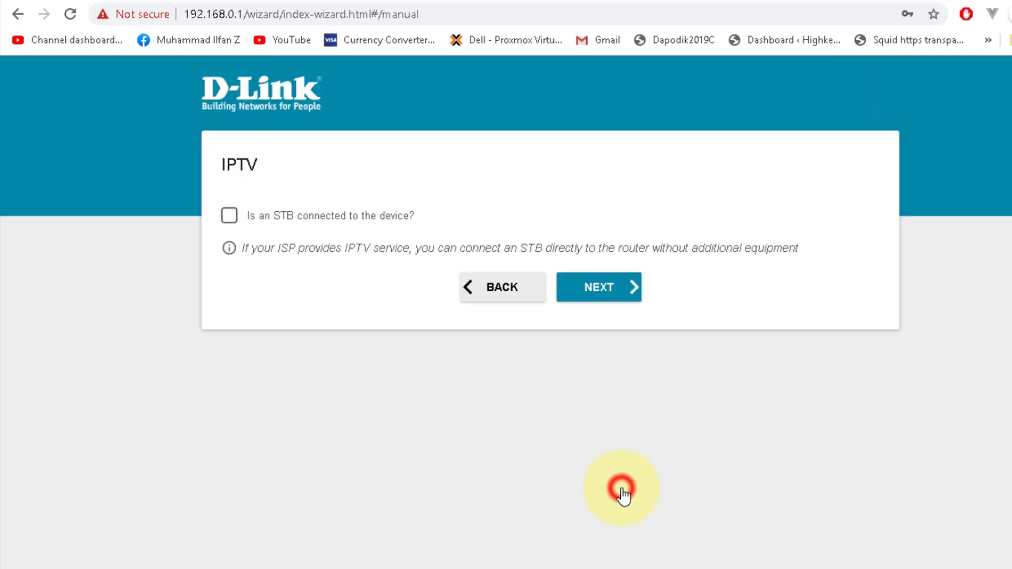
{"action": "left_click", "coordinate": [626, 292]}
{"action": "left_click", "coordinate": [626, 292]}
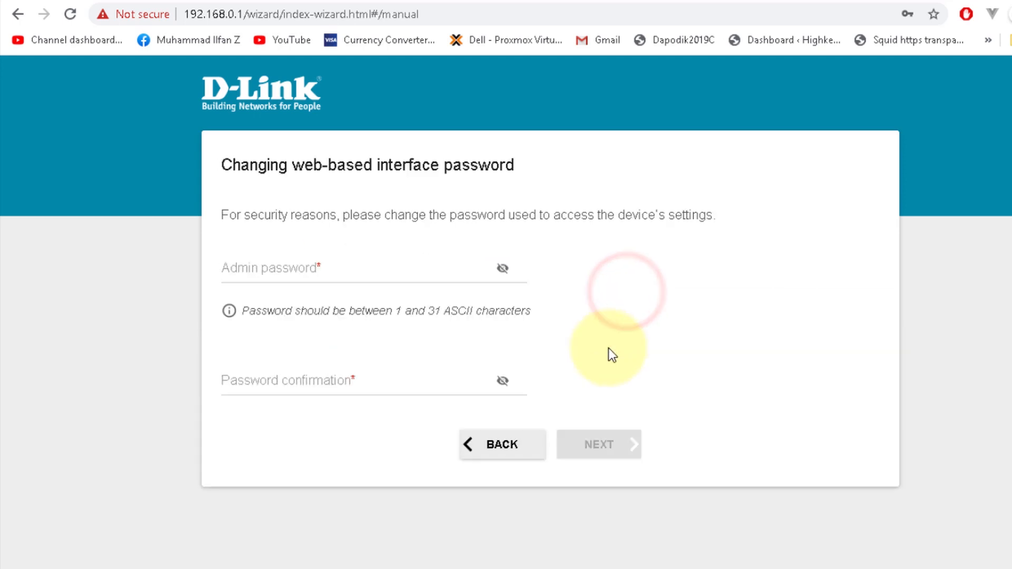
Step: Set and confirm a new web-interface admin password, then continue to the Summary
{"action": "left_click", "coordinate": [338, 274]}
{"action": "type", "text": "admin"}
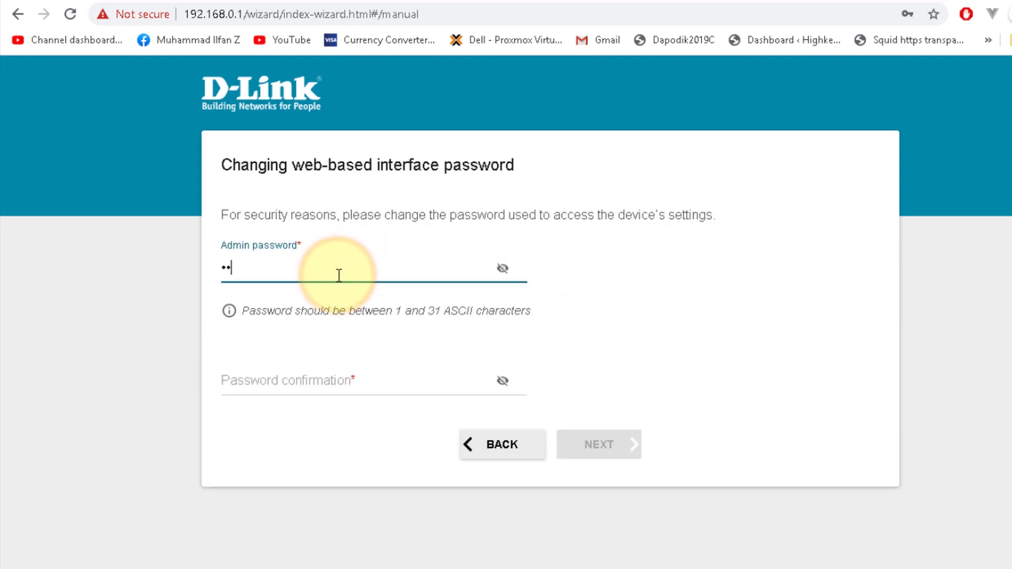
{"action": "key", "text": "Tab"}
{"action": "type", "text": "ad"}
{"action": "key", "text": "BackSpace"}
{"action": "key", "text": "BackSpace"}
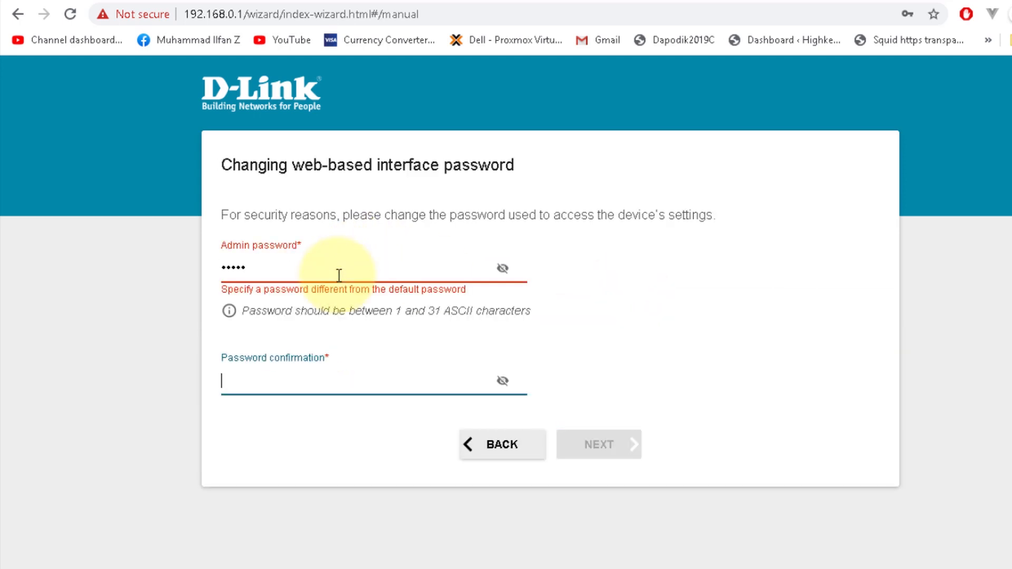
{"action": "left_click", "coordinate": [339, 275]}
{"action": "double_click", "coordinate": [339, 276]}
{"action": "type", "text": "•••••••••"}
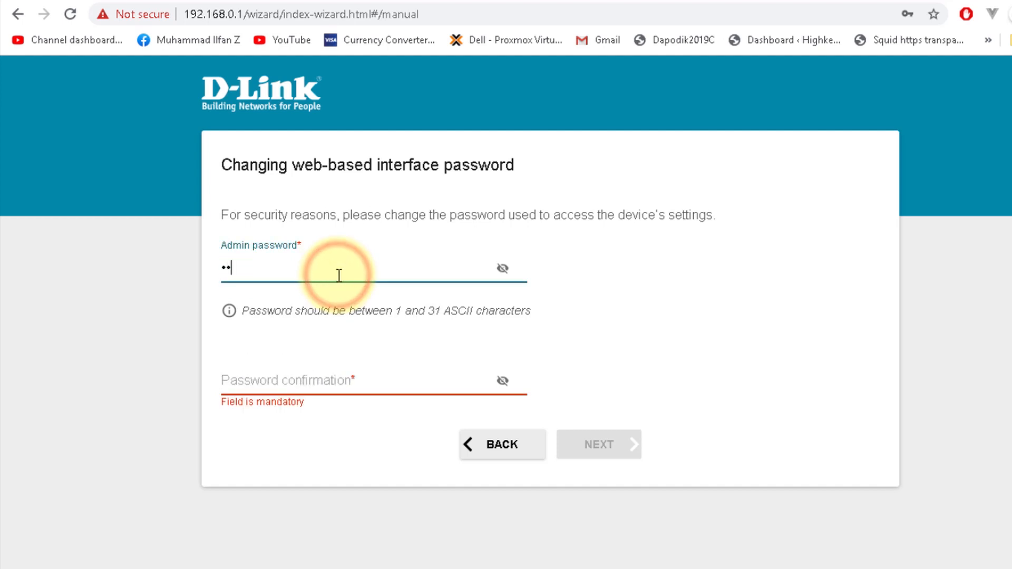
{"action": "key", "text": "Tab"}
{"action": "type", "text": "•••••••••"}
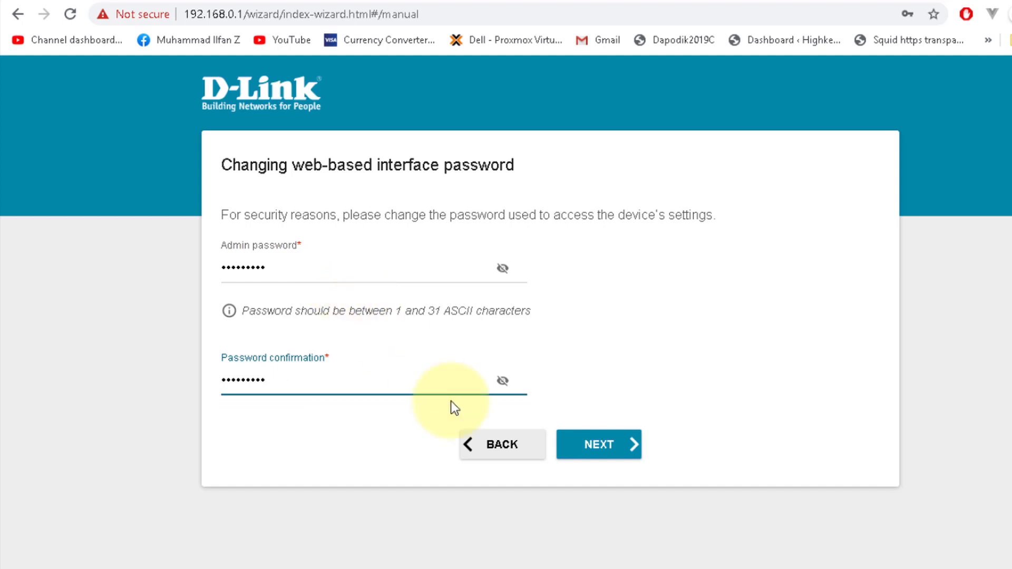
{"action": "left_click", "coordinate": [587, 444]}
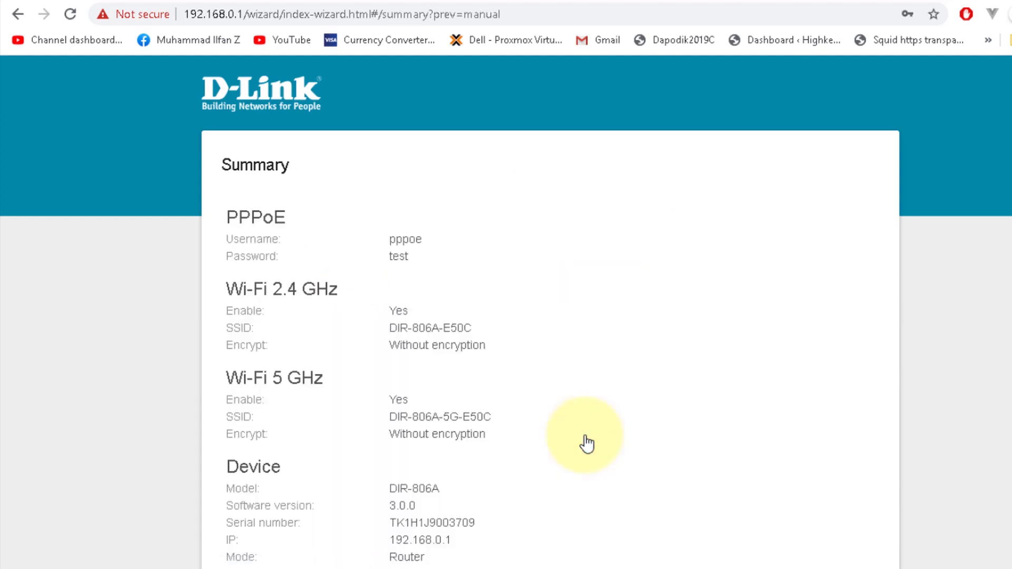
Step: Review the PPPoE and Wi-Fi Summary and apply the wizard settings to the router
{"action": "scroll", "coordinate": [588, 443], "scroll_direction": "down", "scroll_amount": 5}
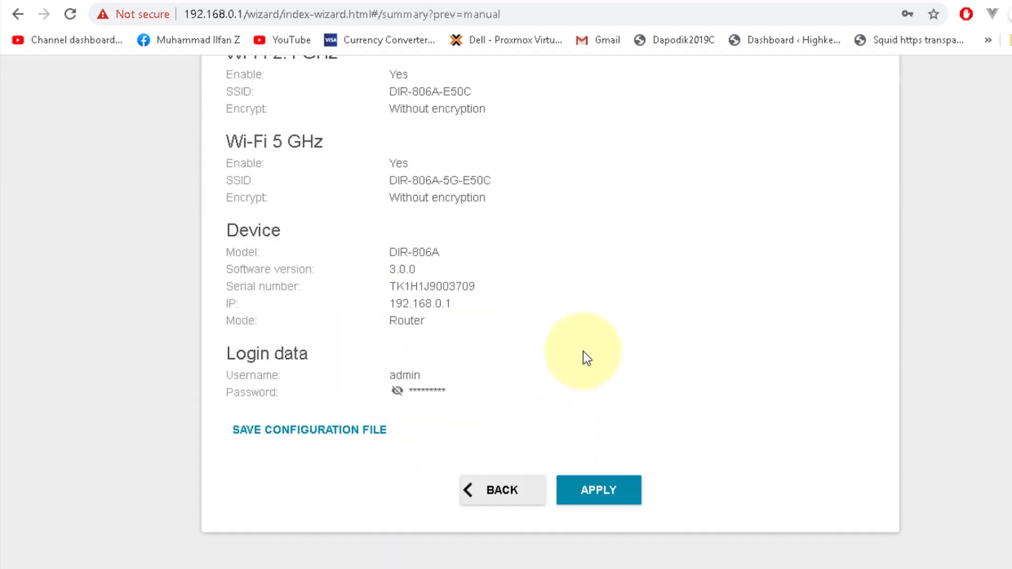
{"action": "scroll", "coordinate": [605, 393], "scroll_direction": "up", "scroll_amount": 5}
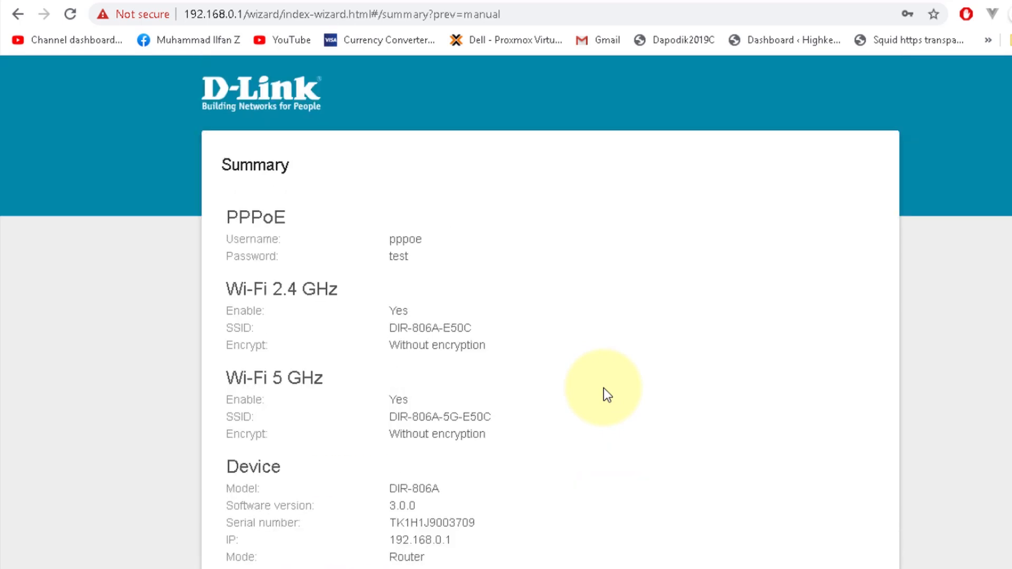
{"action": "scroll", "coordinate": [606, 394], "scroll_direction": "down", "scroll_amount": 5}
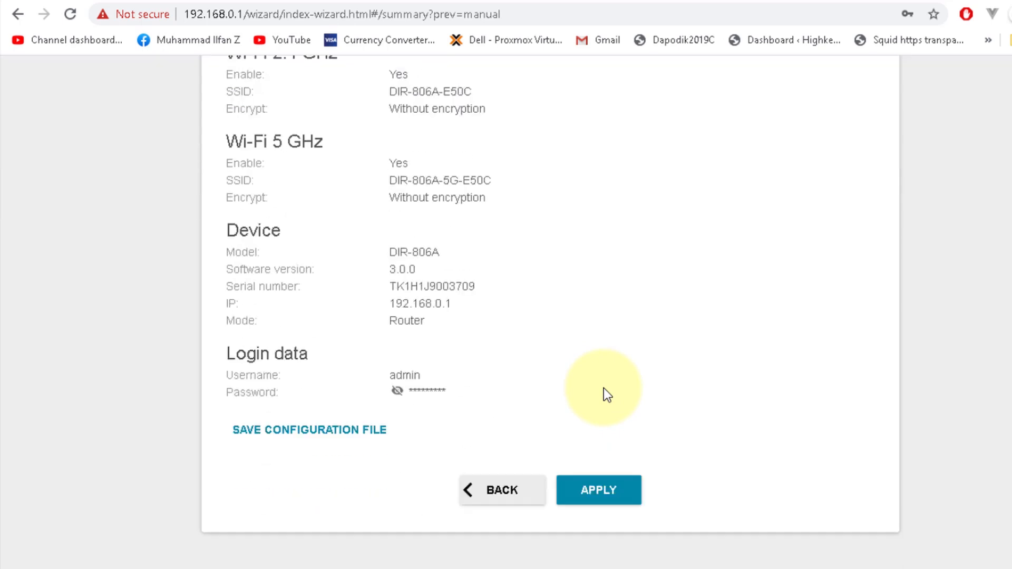
{"action": "left_click", "coordinate": [598, 491]}
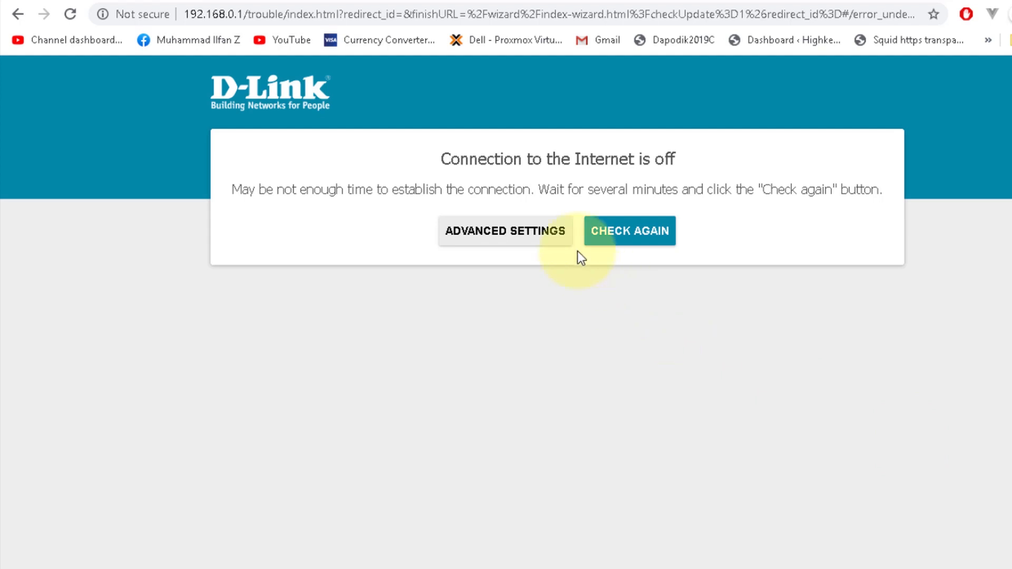
Step: Open the Advanced Settings Summary and confirm PPPoE WAN is connected at 192.168.33.55
{"action": "left_click", "coordinate": [508, 231]}
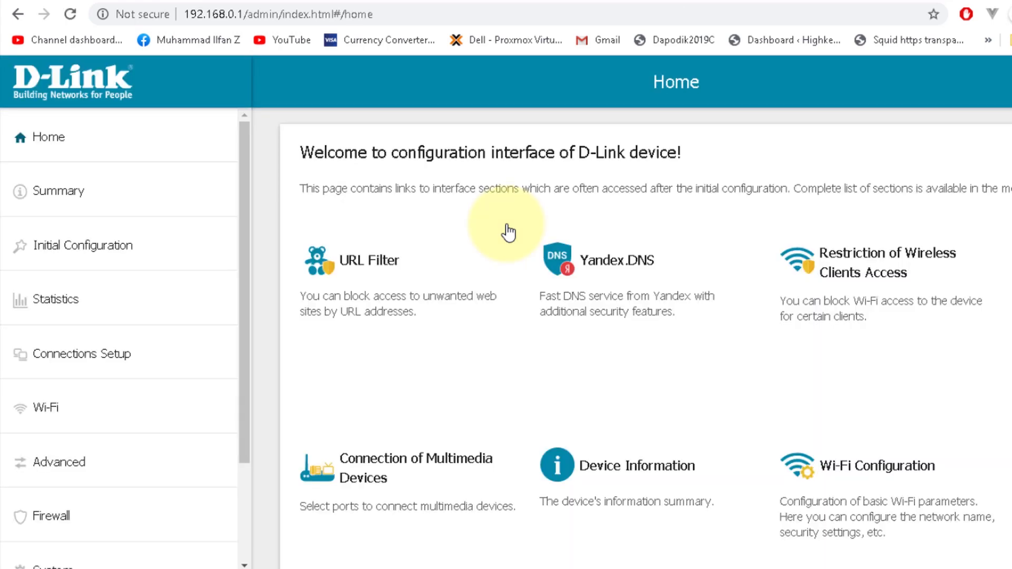
{"action": "left_click", "coordinate": [122, 184]}
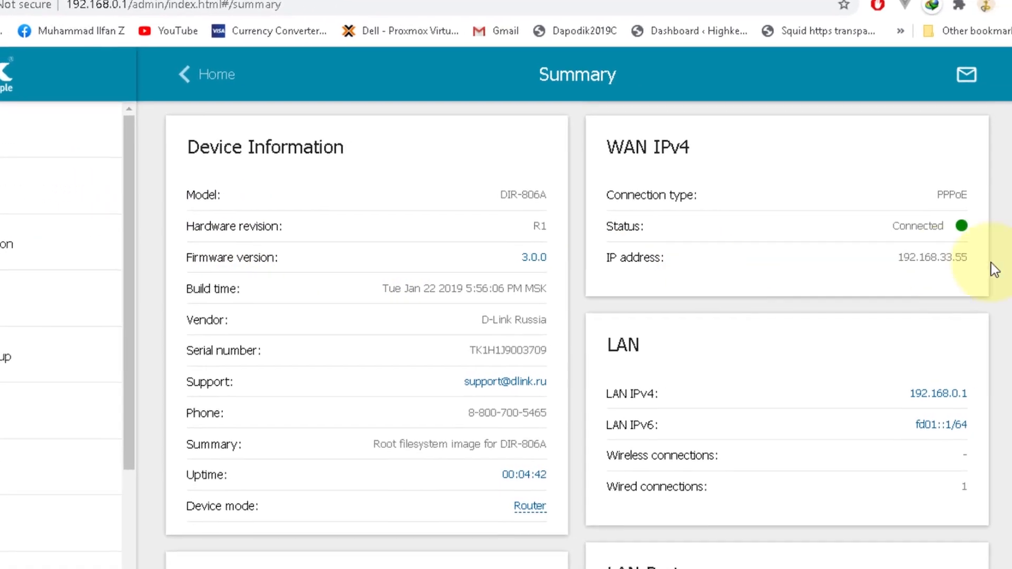
{"action": "double_click", "coordinate": [913, 257]}
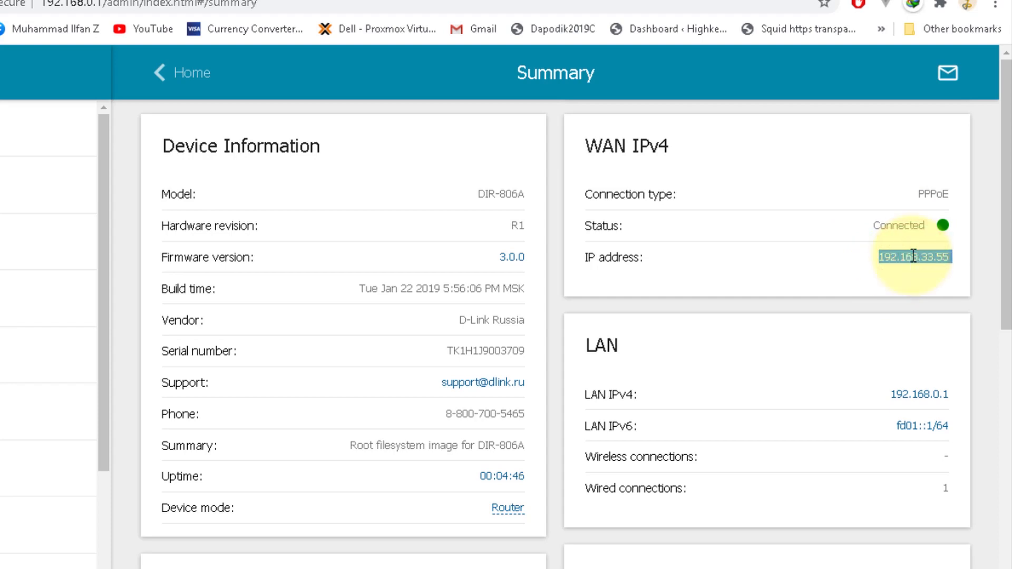
{"action": "scroll", "coordinate": [764, 391], "scroll_direction": "down", "scroll_amount": 6}
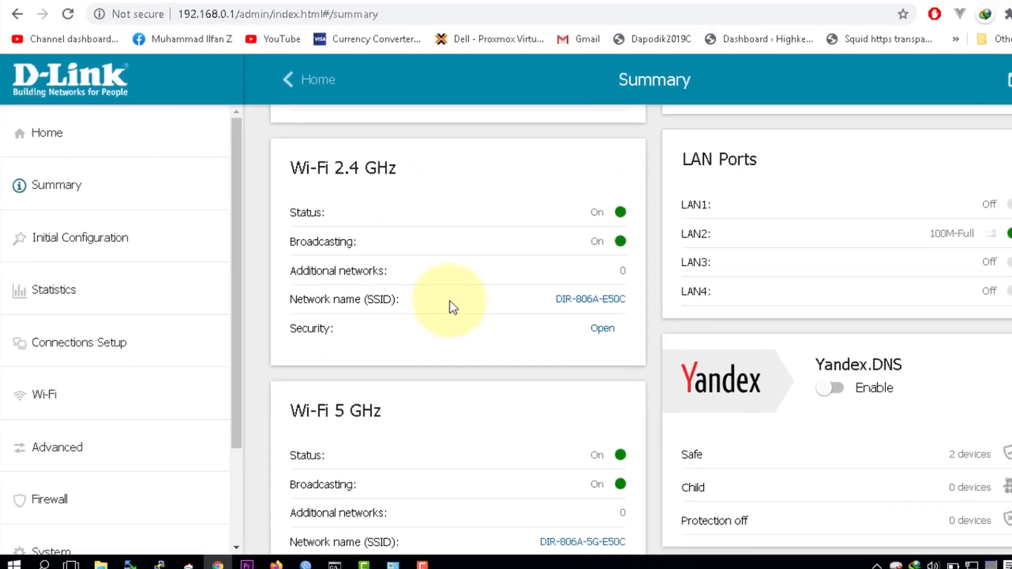
Step: Launch cmd from Run and start a continuous ping google.co.id -t
{"action": "key", "text": "super+r"}
{"action": "type", "text": "cm"}
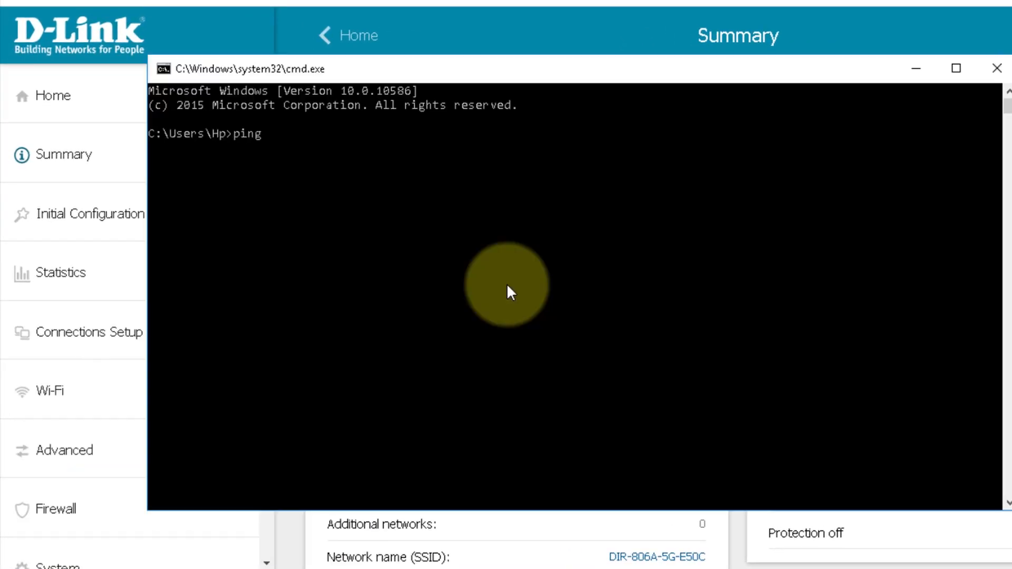
{"action": "type", "text": "-t"}
{"action": "key", "text": "Return"}
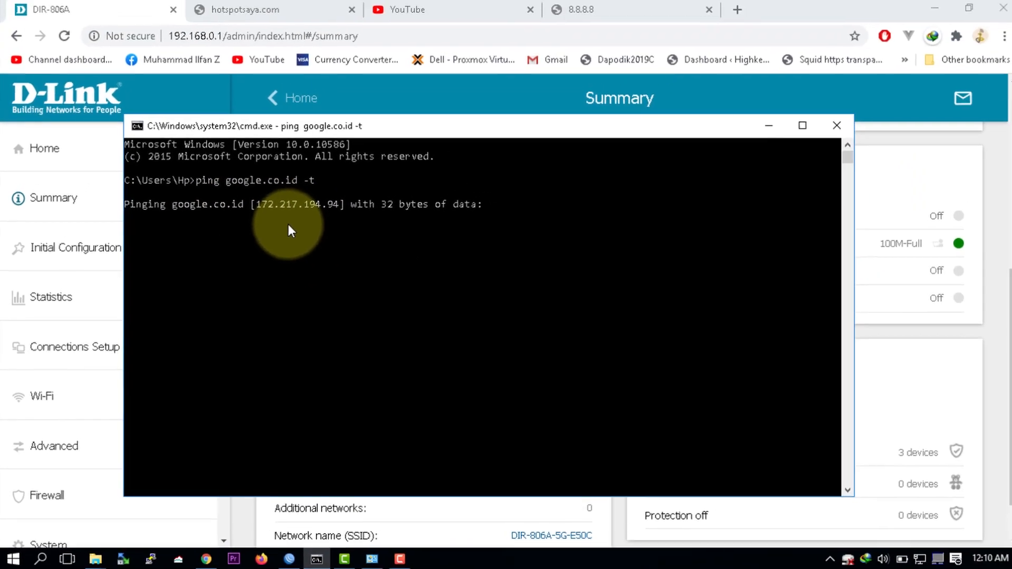
Step: Bring WinBox forward, cancel the reconnect attempt and move the Hotspot window aside
{"action": "left_click", "coordinate": [330, 568]}
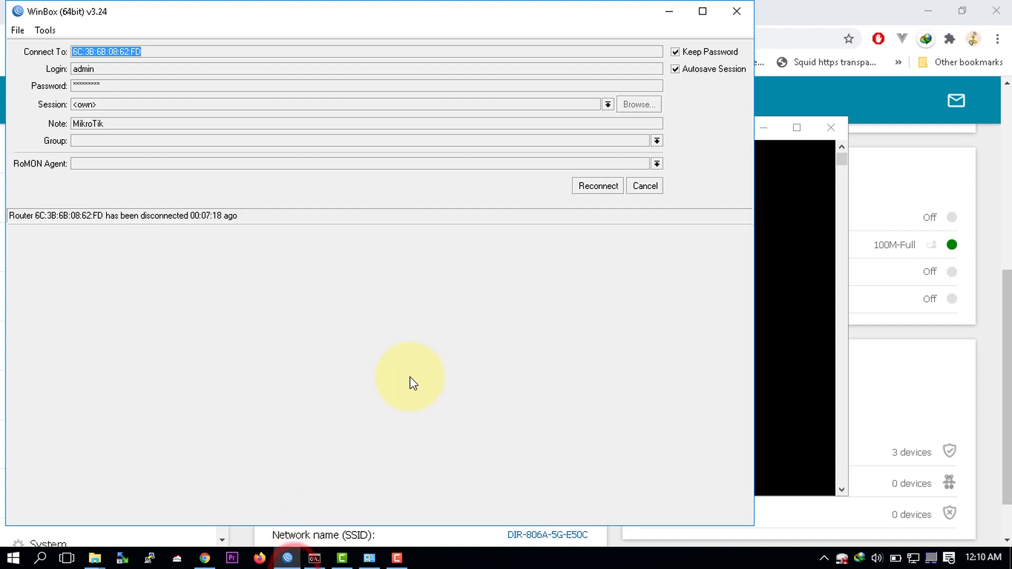
{"action": "left_click", "coordinate": [609, 186]}
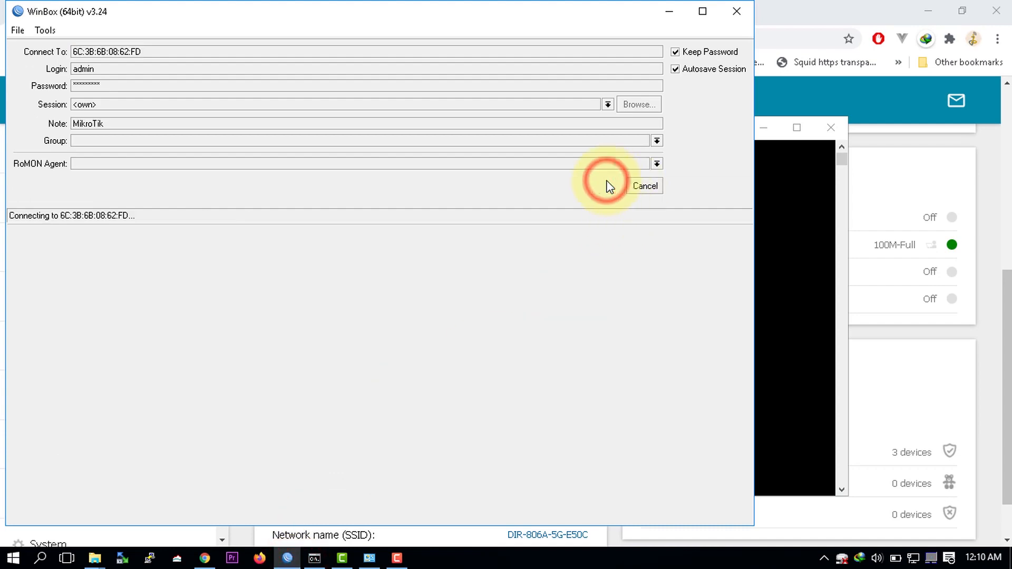
{"action": "left_click", "coordinate": [645, 188]}
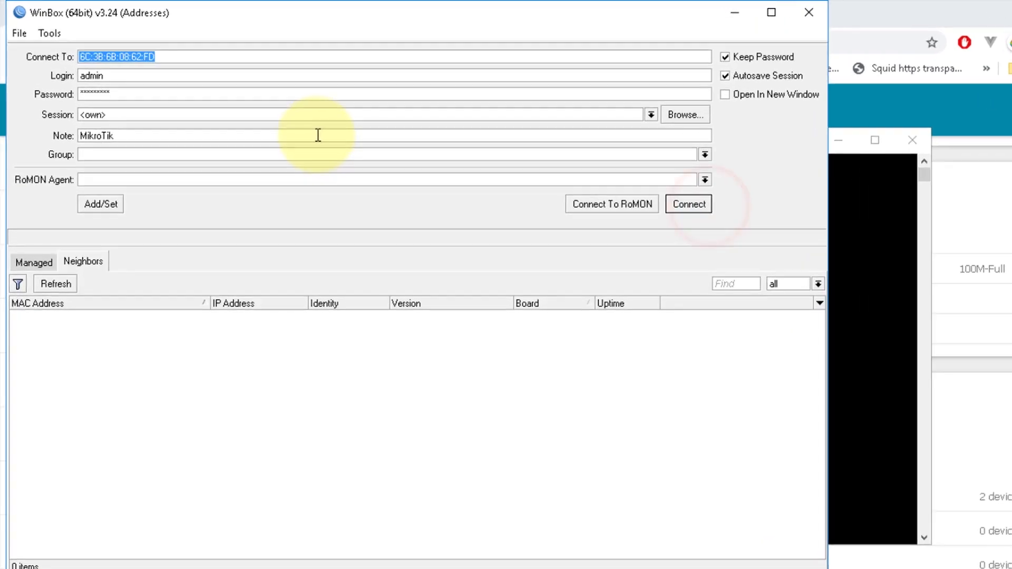
{"action": "type", "text": "1"}
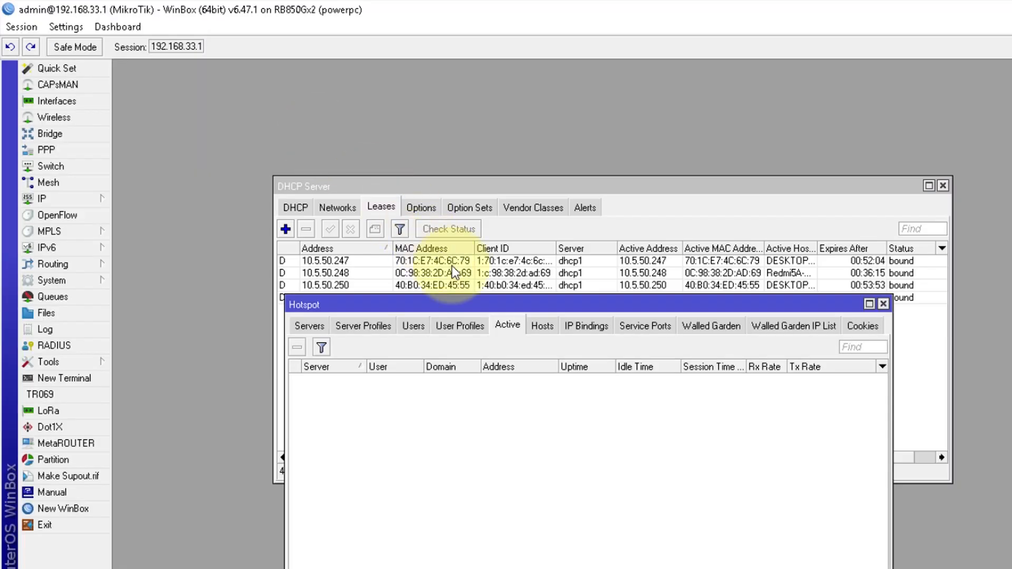
{"action": "left_click_drag", "start_coordinate": [486, 298], "coordinate": [485, 269]}
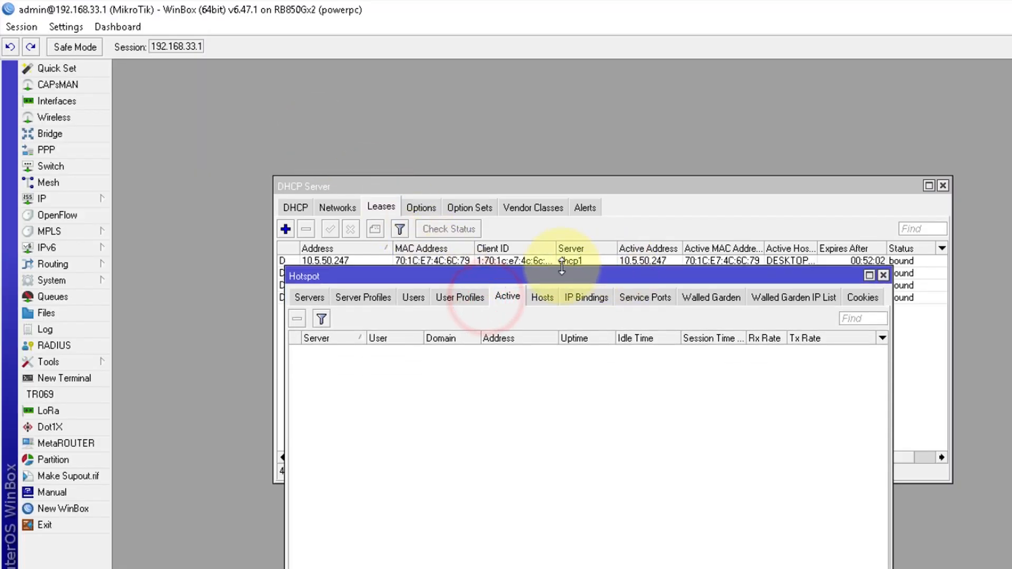
{"action": "left_click_drag", "start_coordinate": [558, 275], "coordinate": [756, 309]}
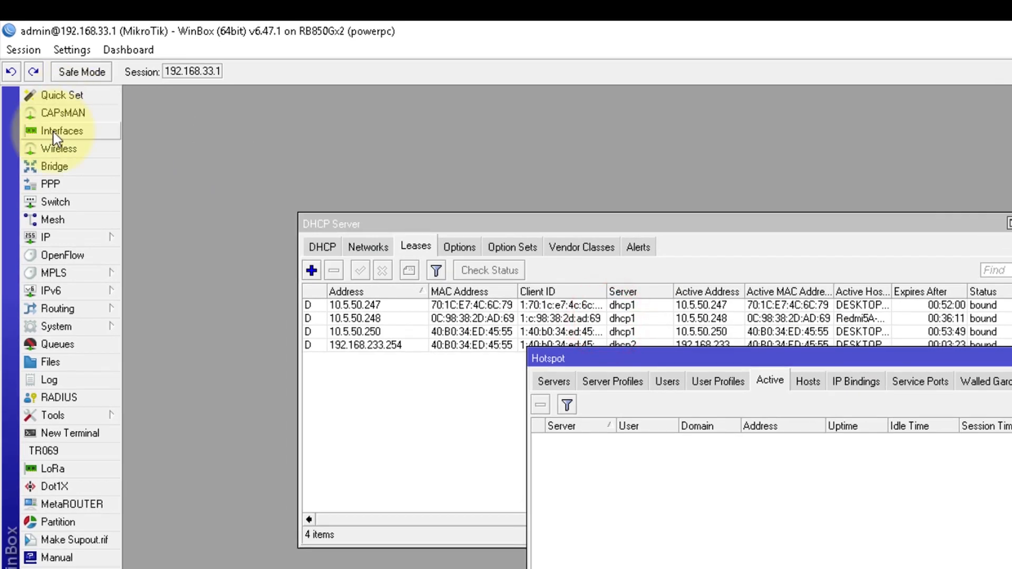
Step: Show the Interfaces list with a widened Name column revealing the pppoe-pppoe binding
{"action": "left_click", "coordinate": [50, 102]}
{"action": "left_click", "coordinate": [230, 335]}
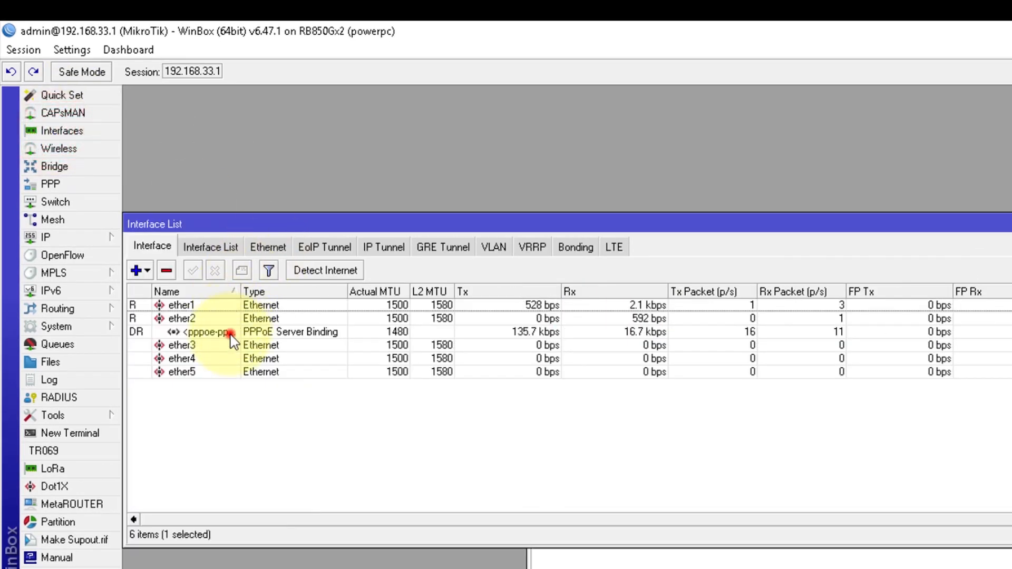
{"action": "double_click", "coordinate": [241, 291]}
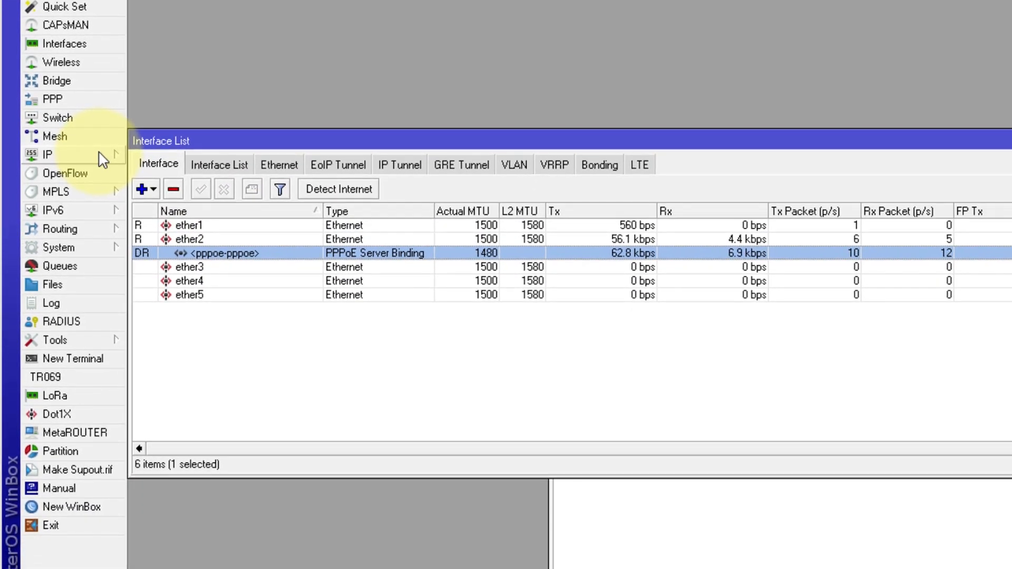
Step: Start a new srcnat rule from the IP Firewall NAT list
{"action": "left_click", "coordinate": [97, 234]}
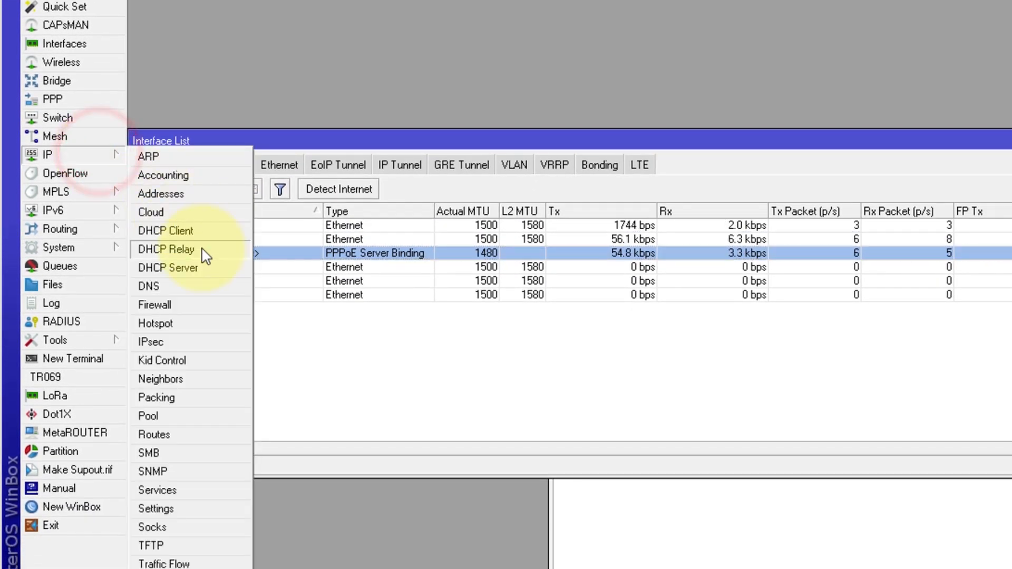
{"action": "left_click", "coordinate": [187, 312]}
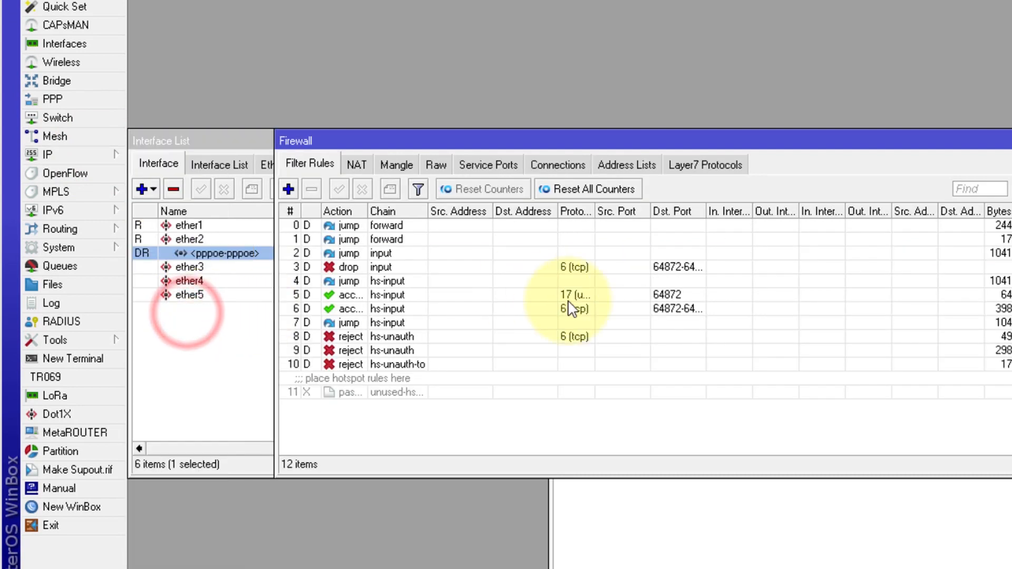
{"action": "left_click", "coordinate": [357, 162]}
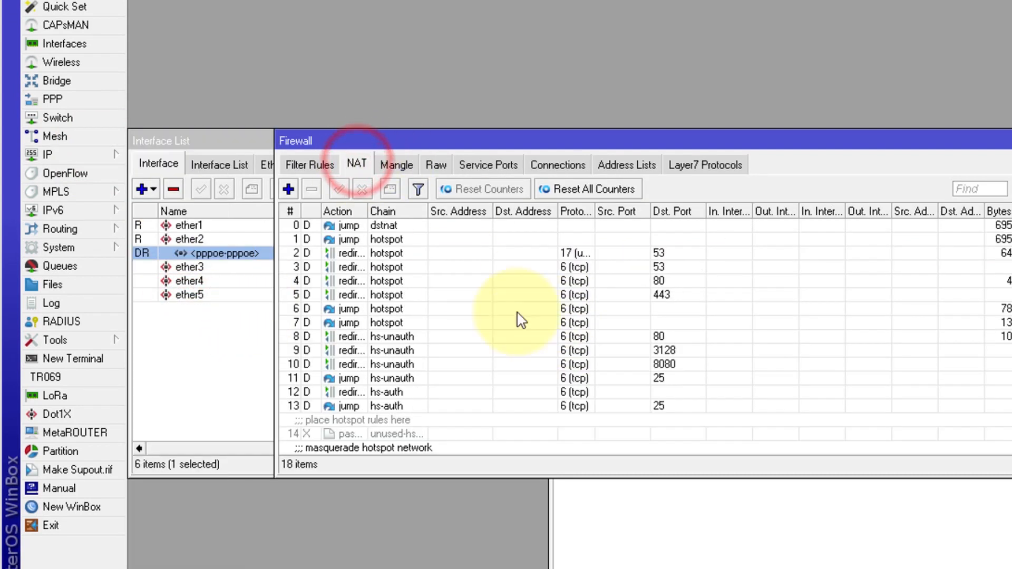
{"action": "scroll", "coordinate": [521, 319], "scroll_direction": "down", "scroll_amount": 1}
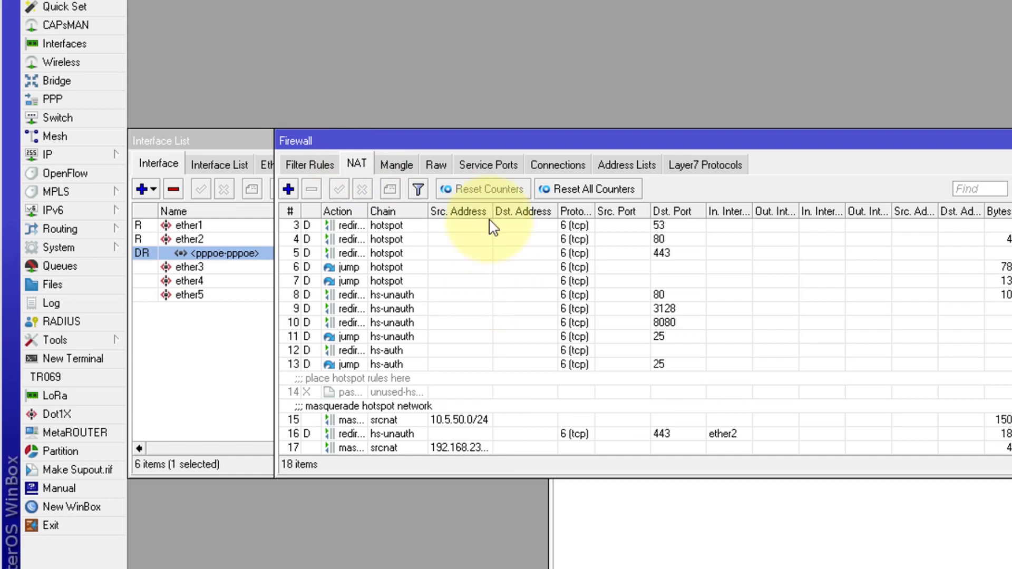
{"action": "left_click_drag", "start_coordinate": [490, 211], "coordinate": [564, 211]}
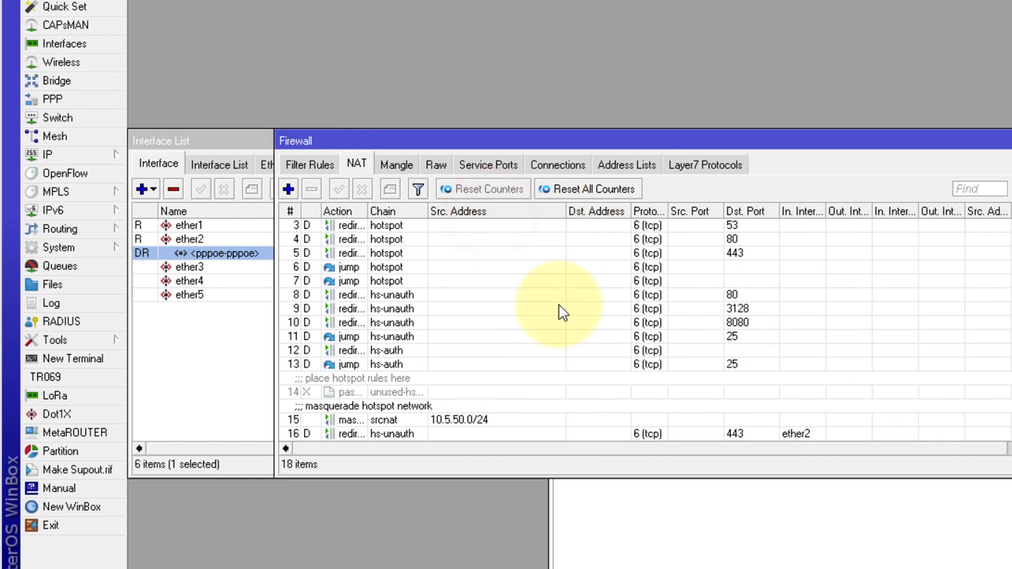
{"action": "scroll", "coordinate": [561, 312], "scroll_direction": "down", "scroll_amount": 1}
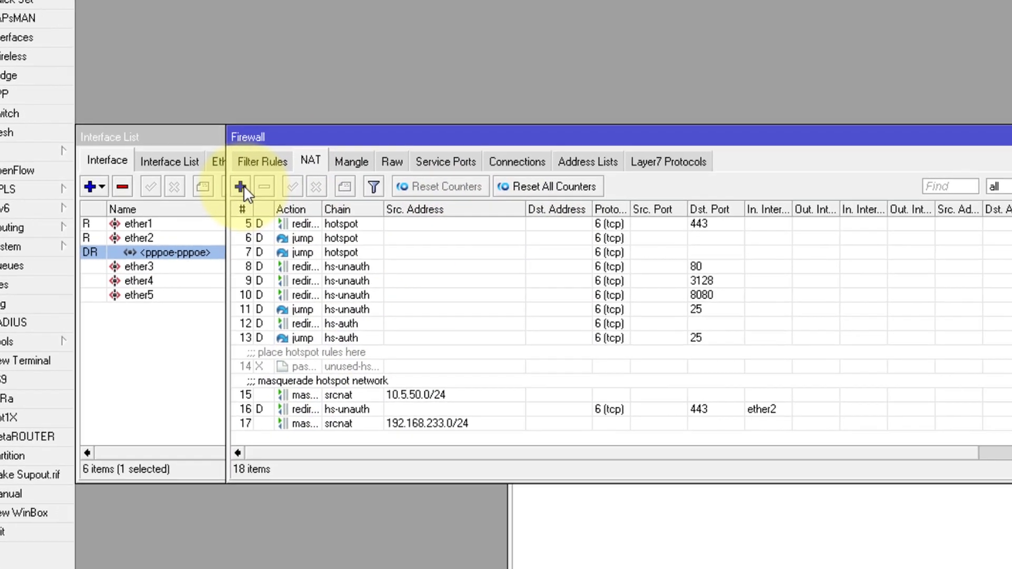
{"action": "left_click", "coordinate": [241, 186]}
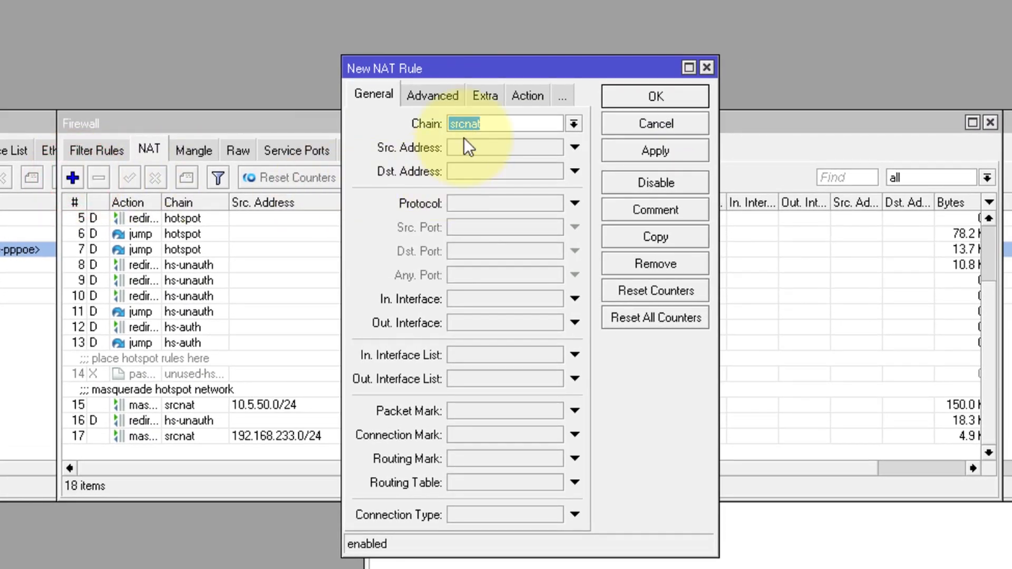
Step: Save a NAT rule with source address 192.168.33.0/24 and action masquerade
{"action": "left_click", "coordinate": [511, 146]}
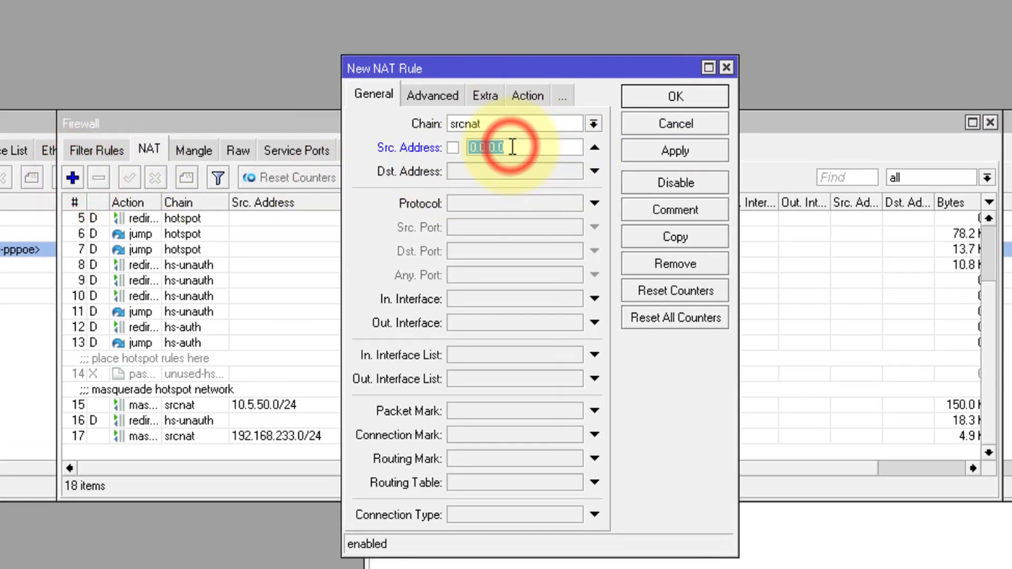
{"action": "type", "text": "192.168.33.0/2"}
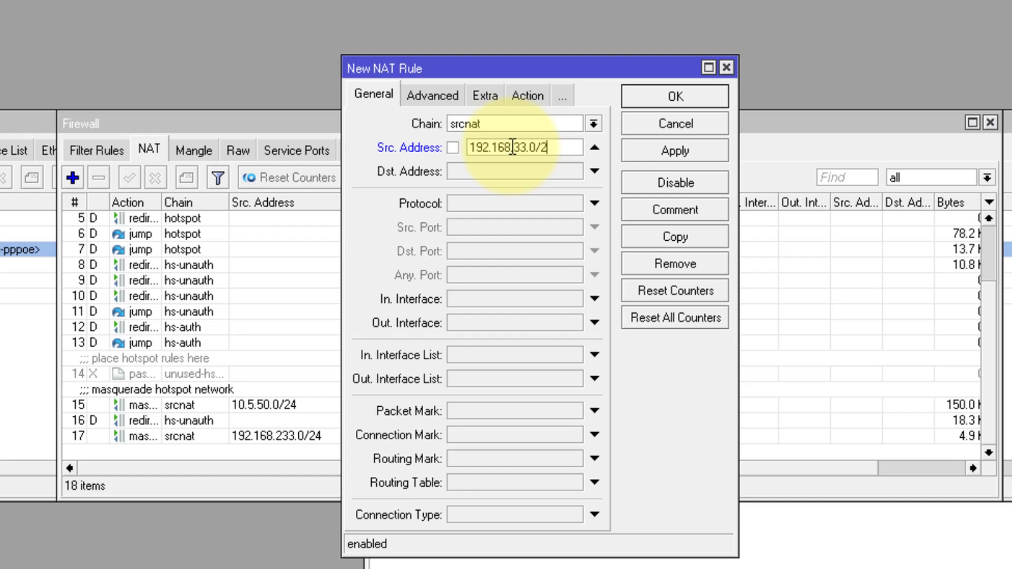
{"action": "type", "text": "4"}
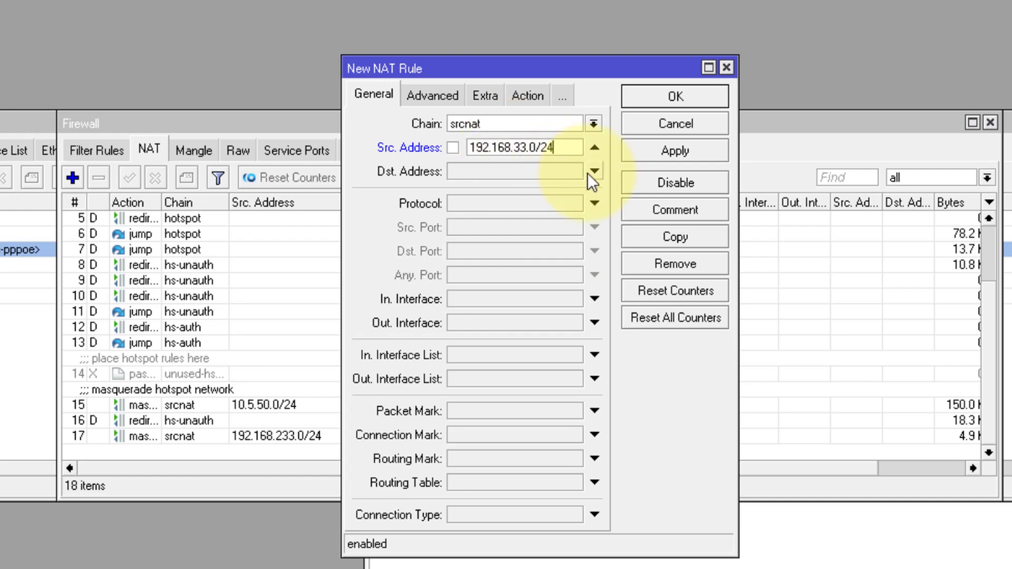
{"action": "left_click", "coordinate": [520, 98]}
{"action": "left_click", "coordinate": [489, 121]}
{"action": "left_click", "coordinate": [456, 220]}
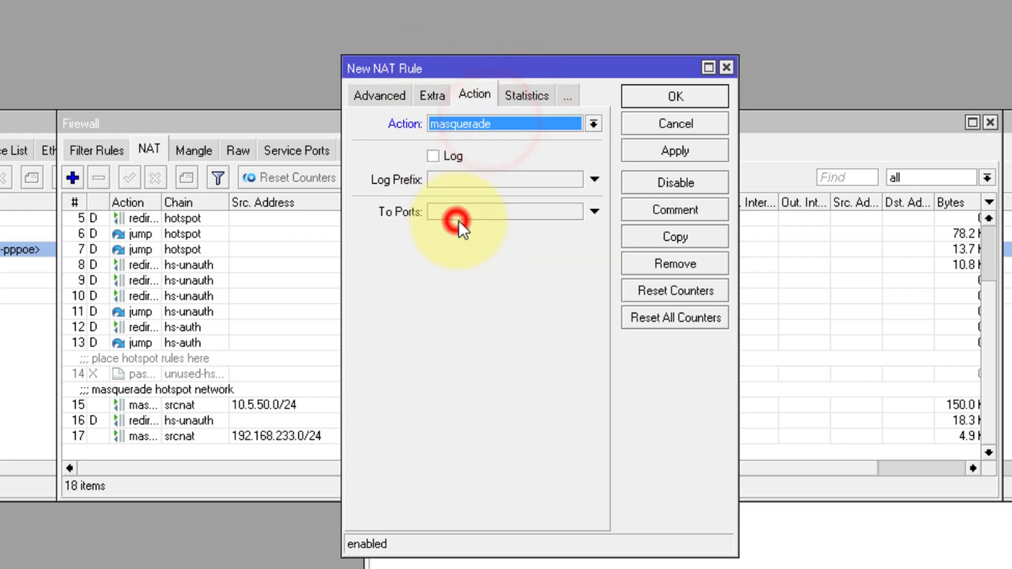
{"action": "left_click", "coordinate": [369, 91]}
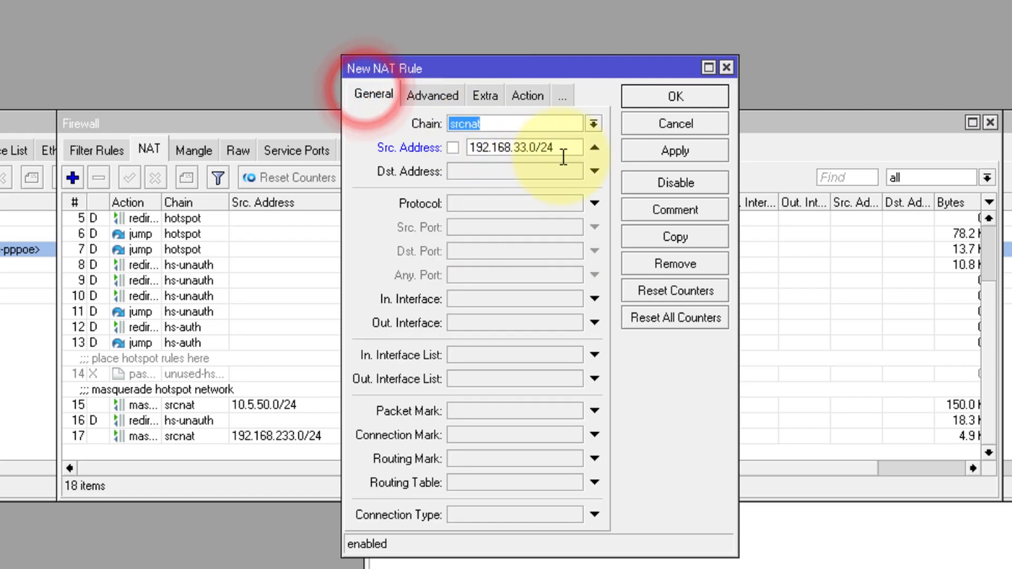
{"action": "left_click_drag", "start_coordinate": [558, 150], "coordinate": [429, 150]}
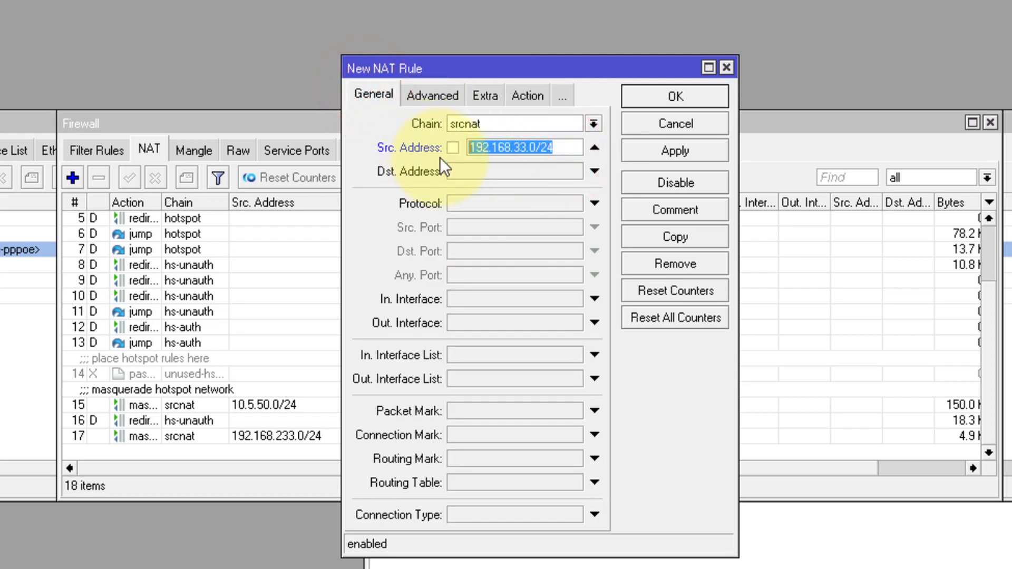
{"action": "left_click", "coordinate": [662, 97]}
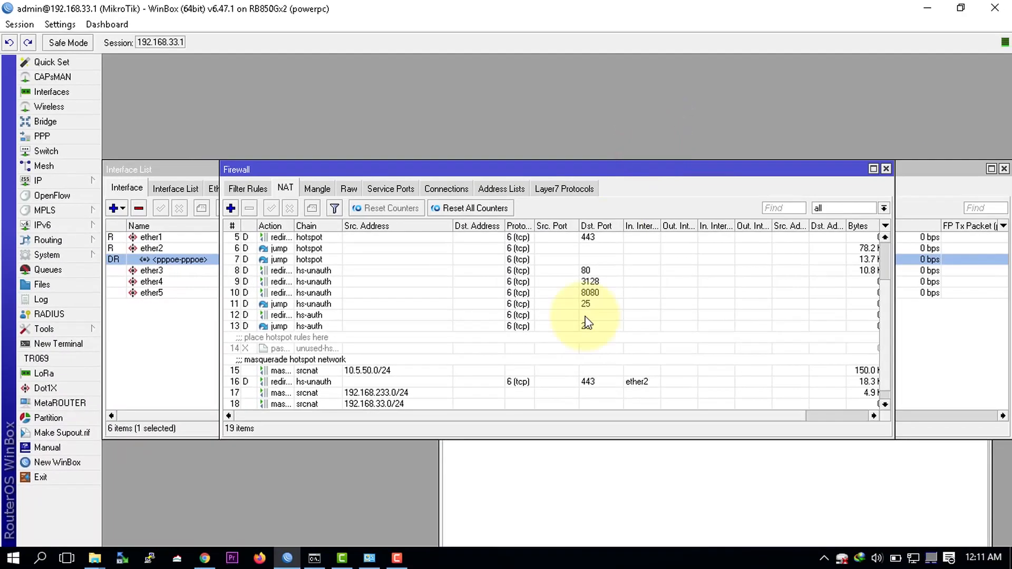
Step: Restart the google.co.id ping and select NAT rule 18 to watch its counters
{"action": "left_click", "coordinate": [314, 559]}
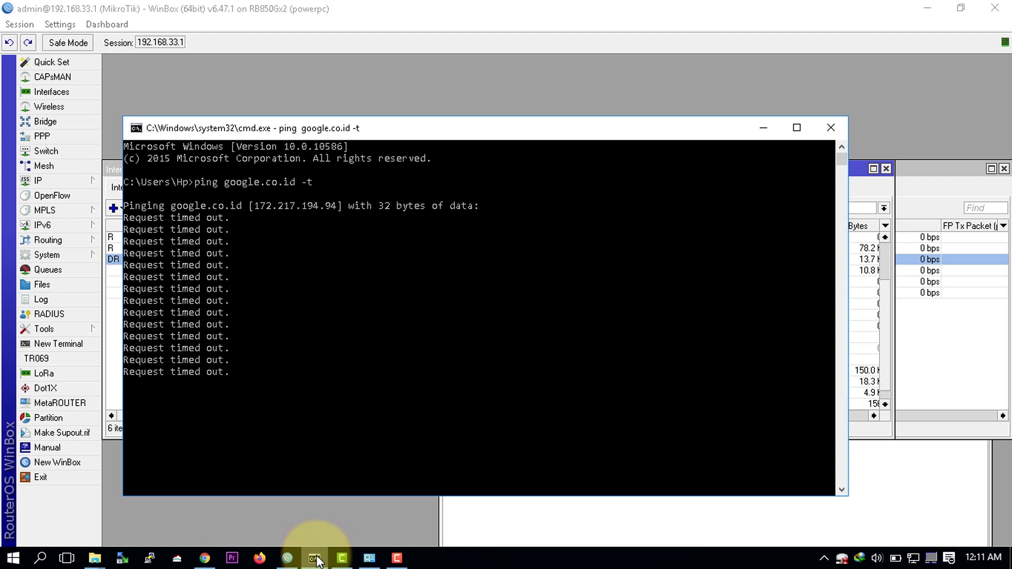
{"action": "key", "text": "ctrl+c"}
{"action": "key", "text": "Return"}
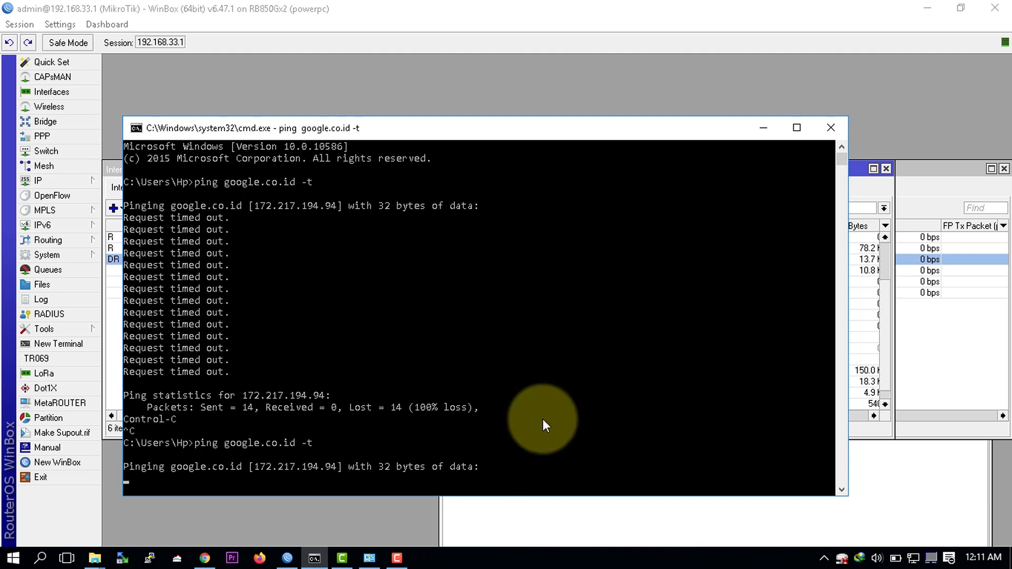
{"action": "left_click", "coordinate": [753, 133]}
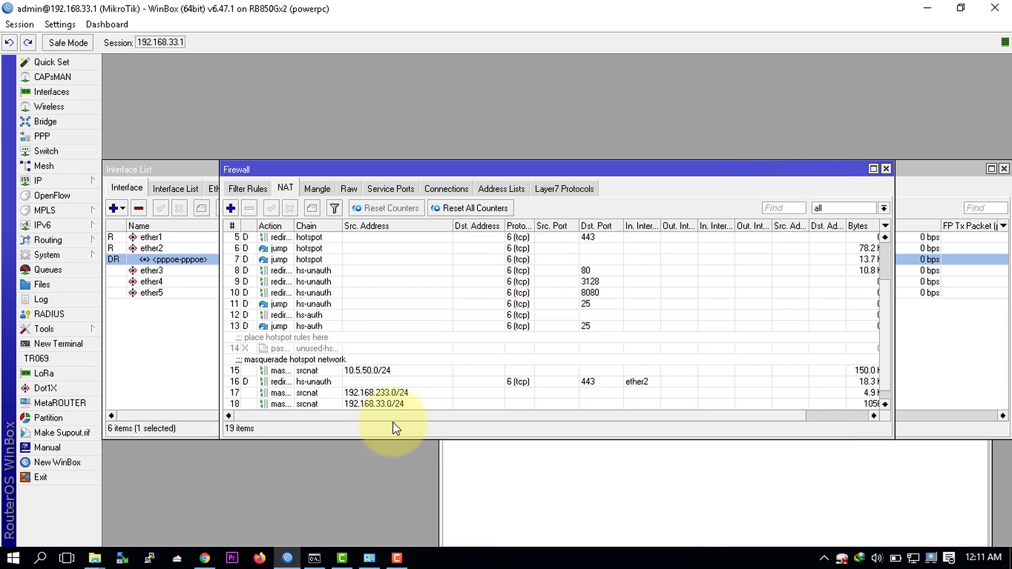
{"action": "left_click", "coordinate": [382, 408]}
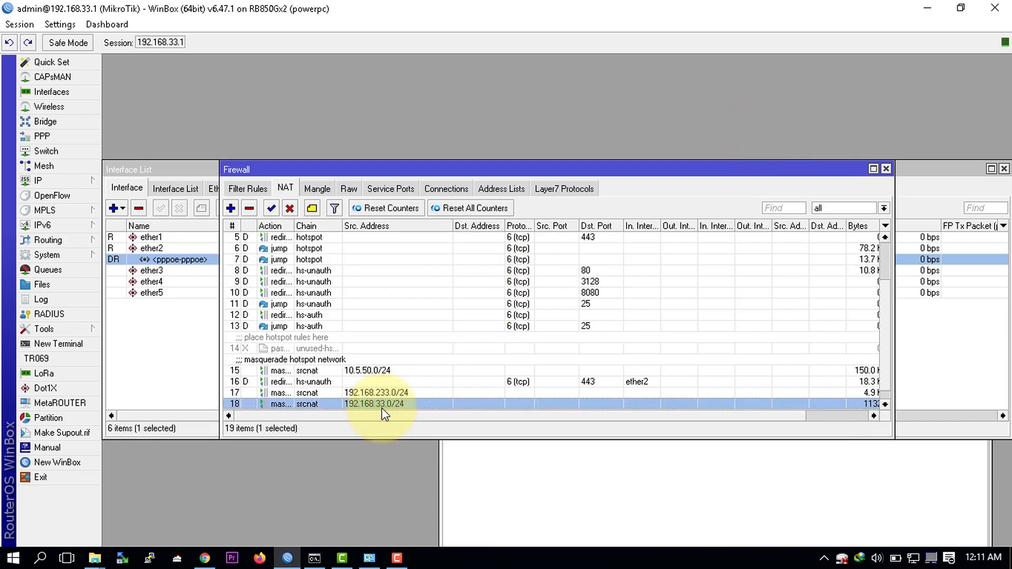
{"action": "key", "text": "alt+Tab"}
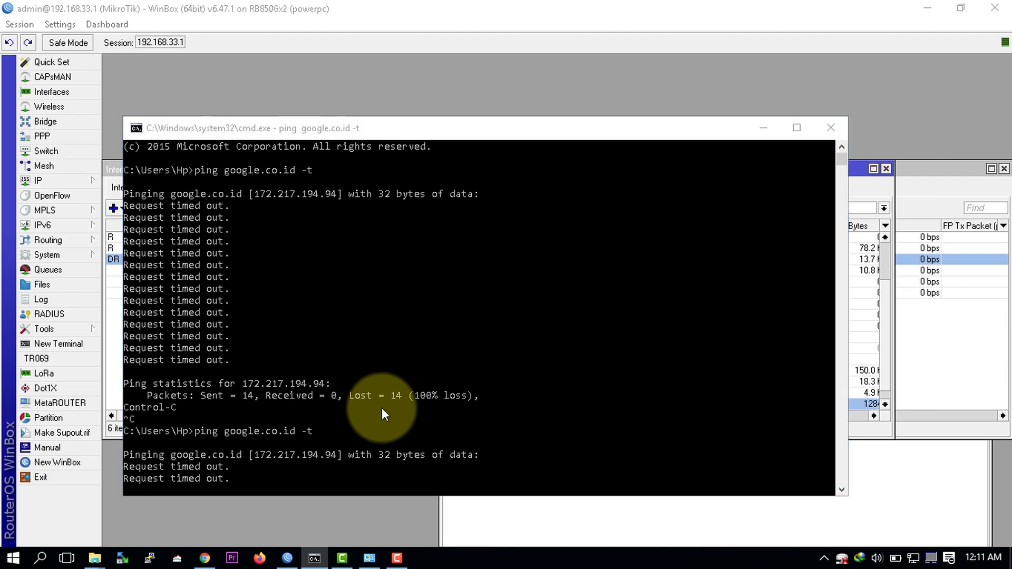
{"action": "key", "text": "alt+Tab"}
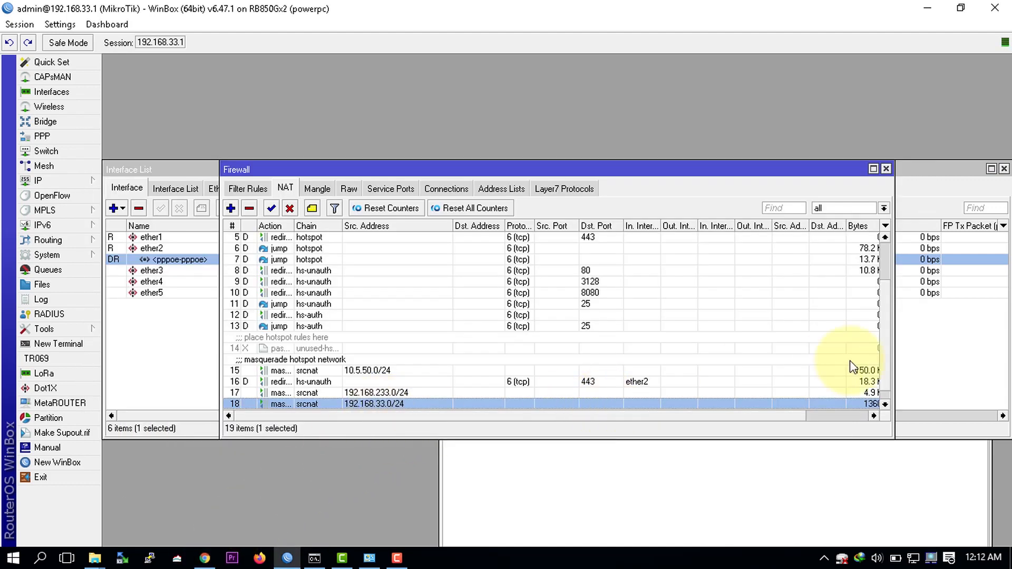
{"action": "left_click_drag", "start_coordinate": [790, 416], "coordinate": [635, 416]}
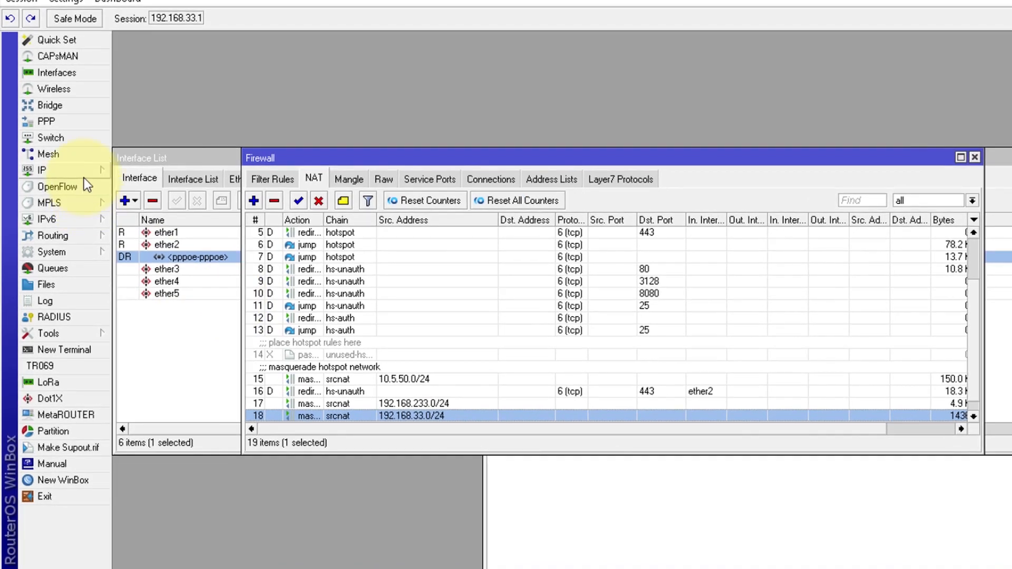
Step: Open IP Addresses and select the 192.168.33.1 entry
{"action": "left_click", "coordinate": [76, 179]}
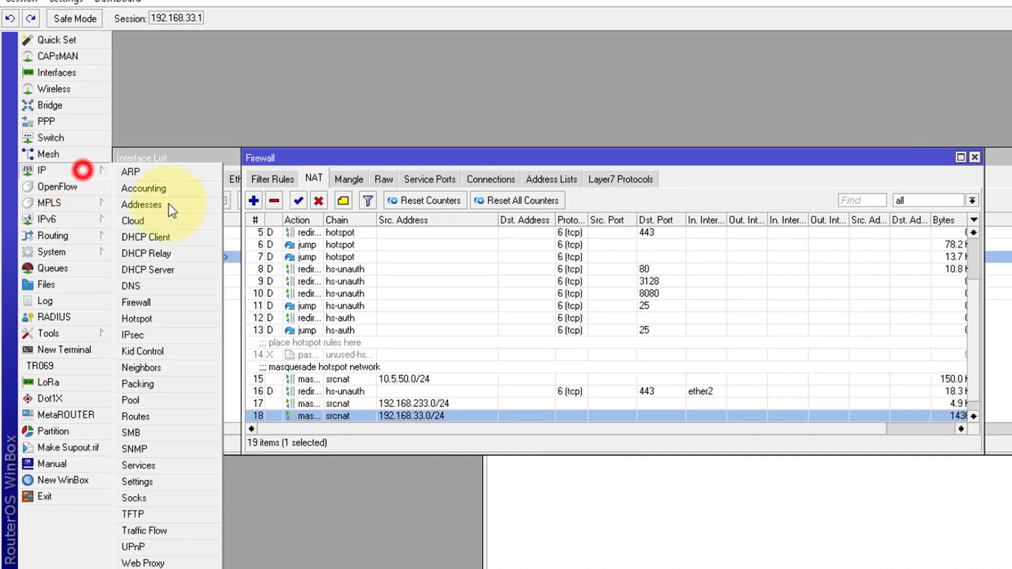
{"action": "left_click", "coordinate": [169, 213]}
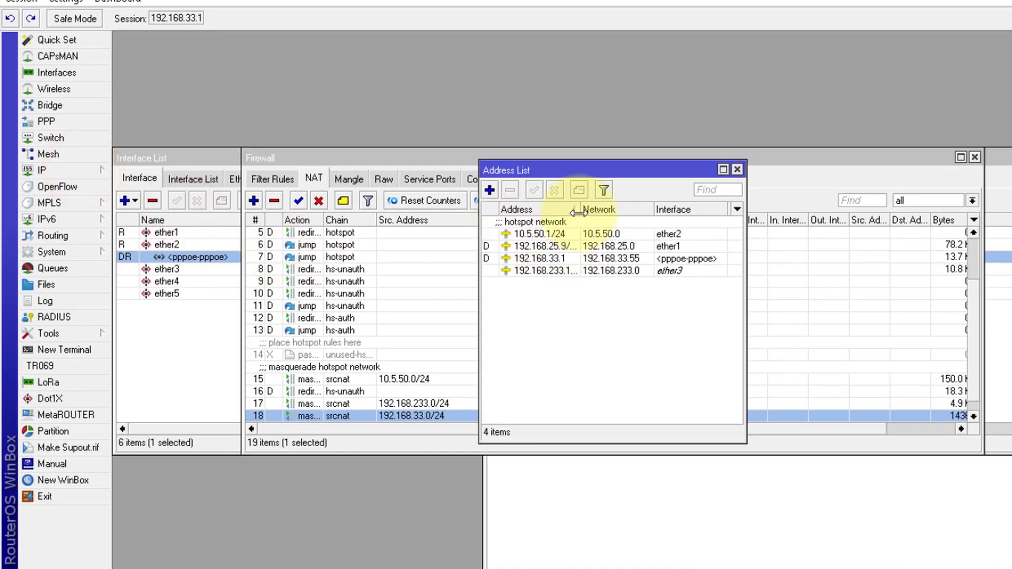
{"action": "left_click_drag", "start_coordinate": [579, 210], "coordinate": [602, 211]}
{"action": "left_click", "coordinate": [597, 258]}
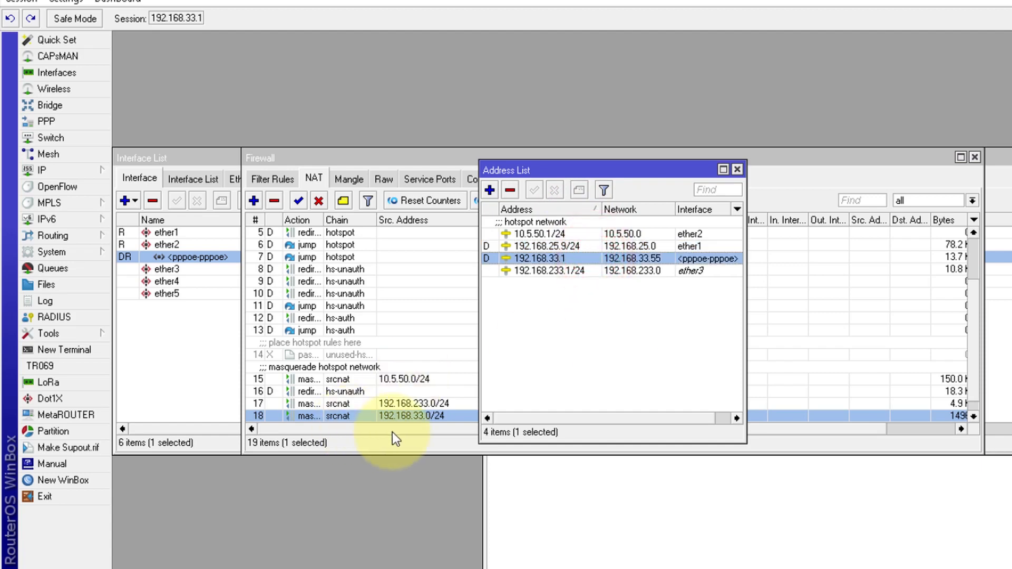
{"action": "key", "text": "alt+Tab"}
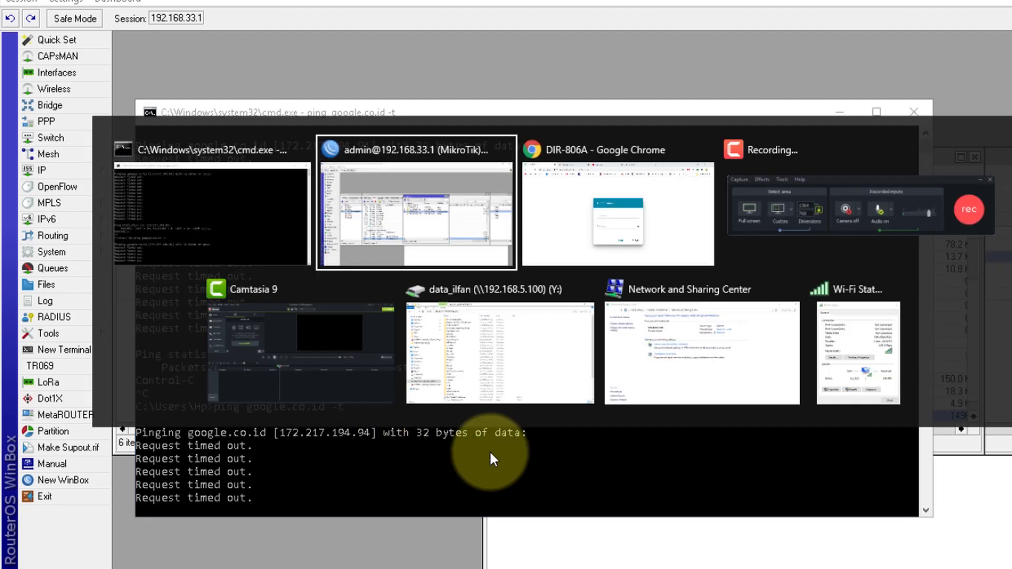
Step: Log in to the D-Link DIR-806A web interface as admin with the router password
{"action": "key", "text": "alt+Tab"}
{"action": "key", "text": "alt+Tab"}
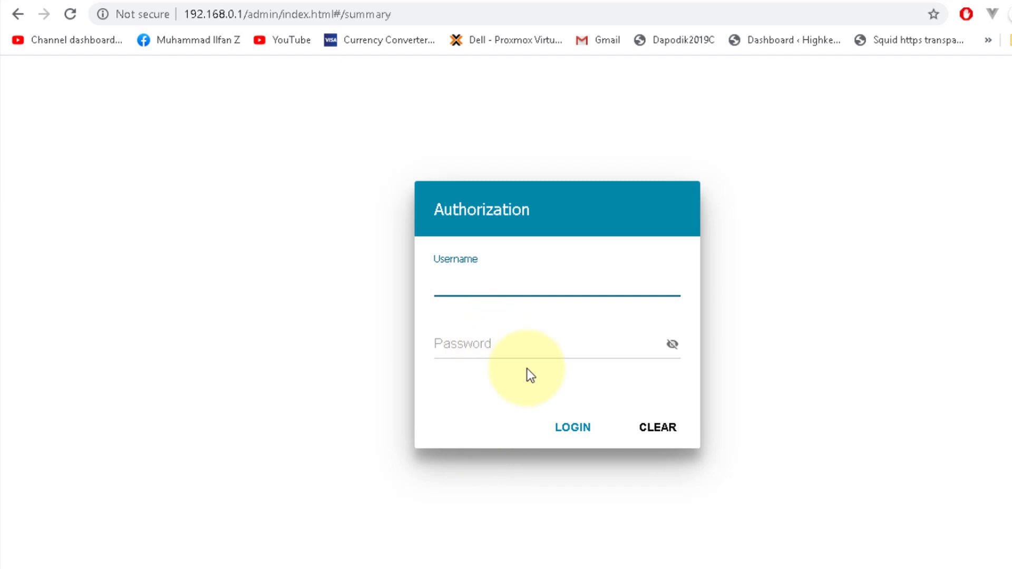
{"action": "type", "text": "admin"}
{"action": "key", "text": "Tab"}
{"action": "type", "text": "********"}
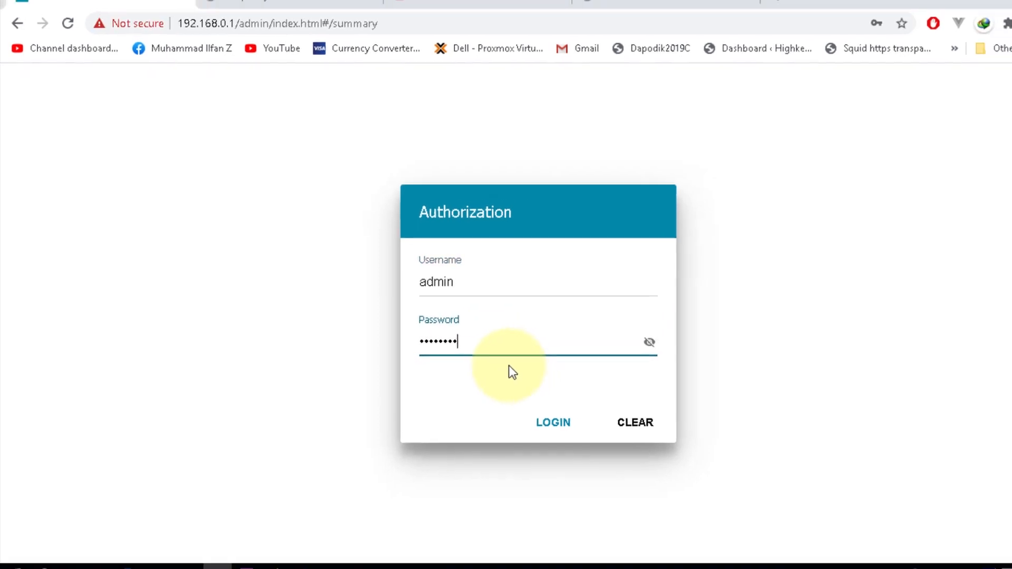
{"action": "key", "text": "Return"}
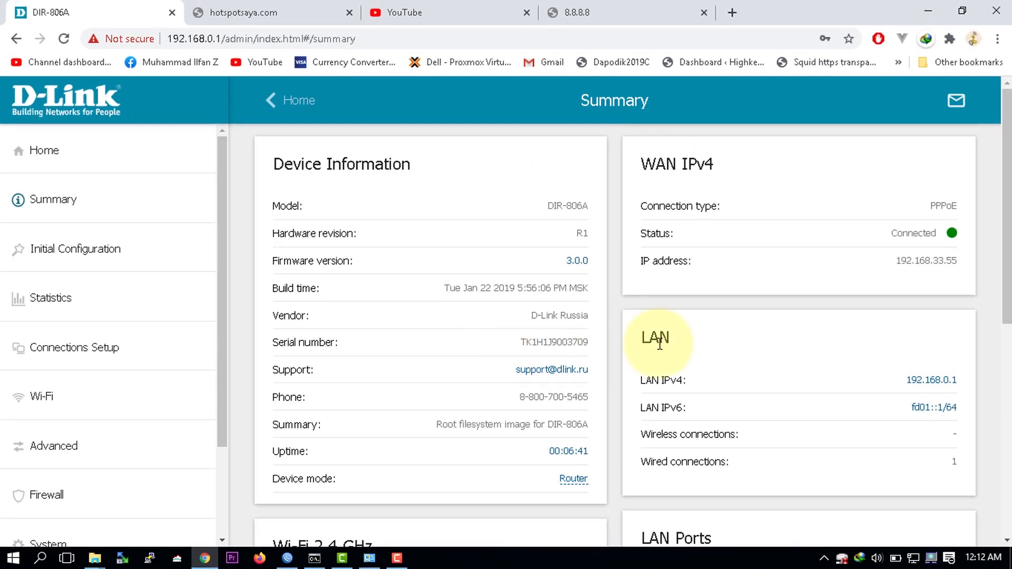
Step: Reload the Summary page to confirm PPPoE WAN Connected at 192.168.33.55
{"action": "scroll", "coordinate": [660, 343], "scroll_direction": "down", "scroll_amount": 8}
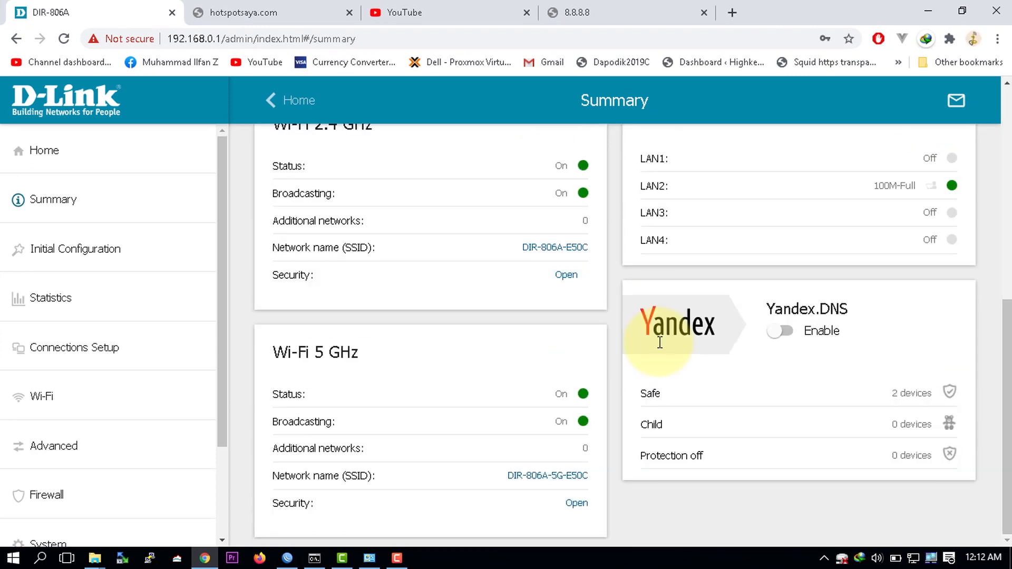
{"action": "scroll", "coordinate": [660, 343], "scroll_direction": "up", "scroll_amount": 8}
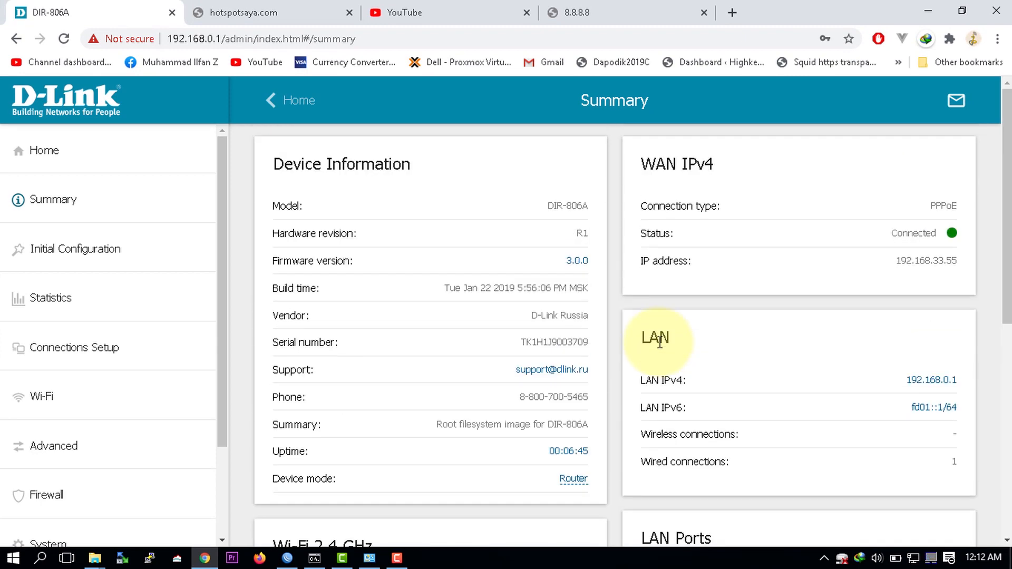
{"action": "left_click", "coordinate": [70, 199]}
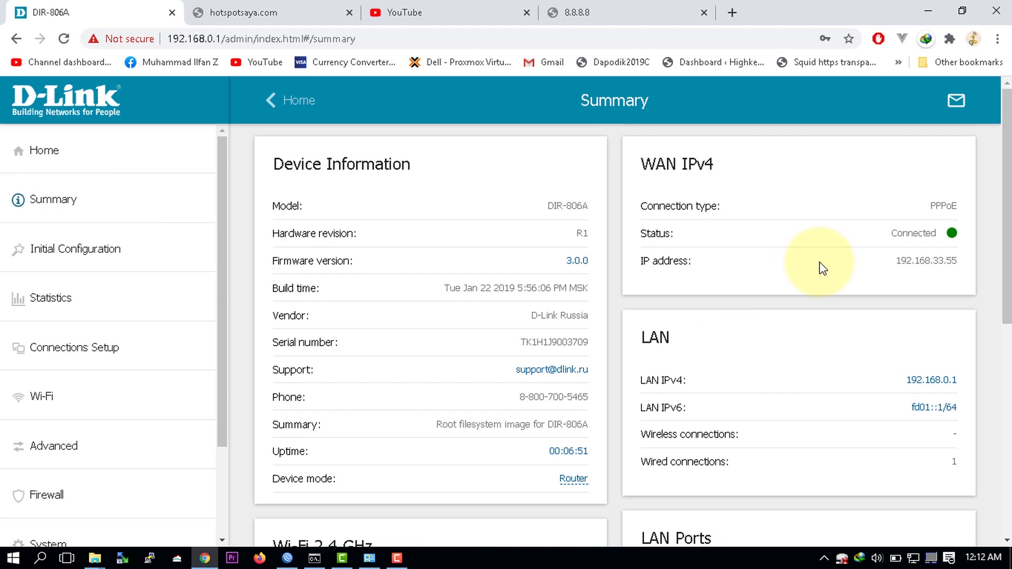
{"action": "scroll", "coordinate": [823, 269], "scroll_direction": "down", "scroll_amount": 10}
{"action": "scroll", "coordinate": [823, 268], "scroll_direction": "up", "scroll_amount": 10}
{"action": "left_click", "coordinate": [315, 558]}
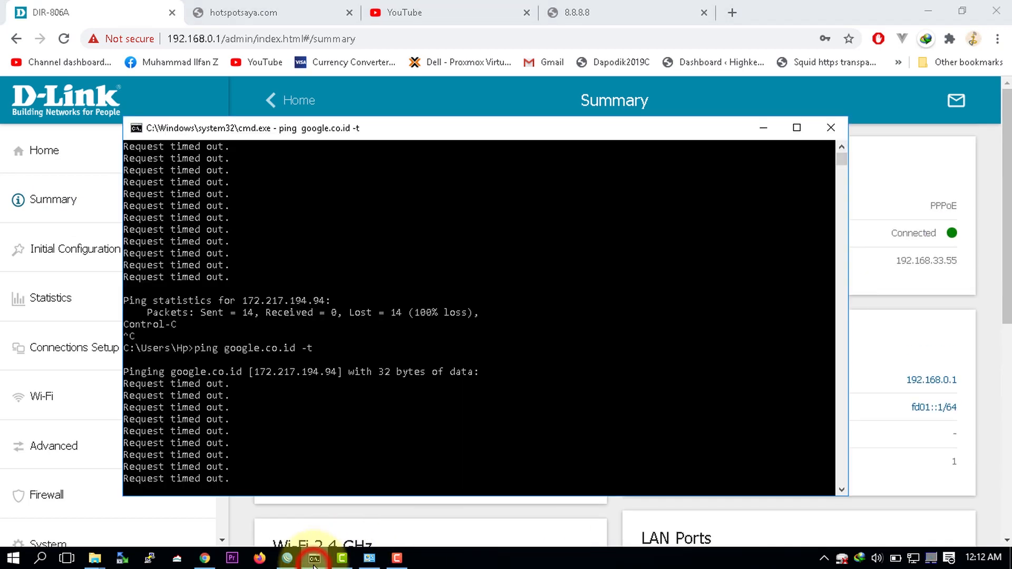
Step: Compare pings: google.co.id keeps timing out while yahoo.co.id replies at about 293 ms
{"action": "key", "text": "ctrl+c"}
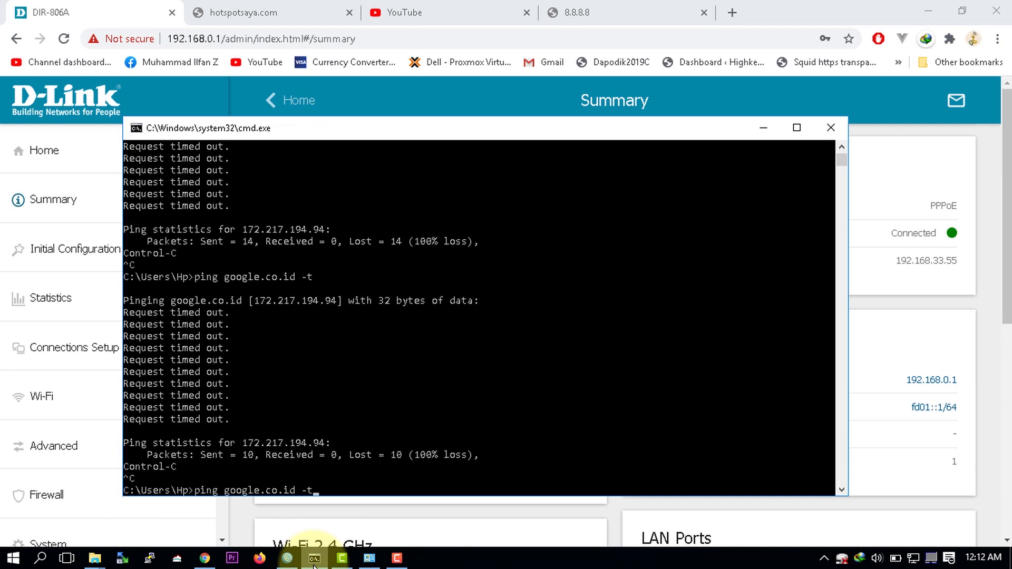
{"action": "key", "text": "BackSpace"}
{"action": "key", "text": "Return"}
{"action": "key", "text": "ctrl+c"}
{"action": "type", "text": "p"}
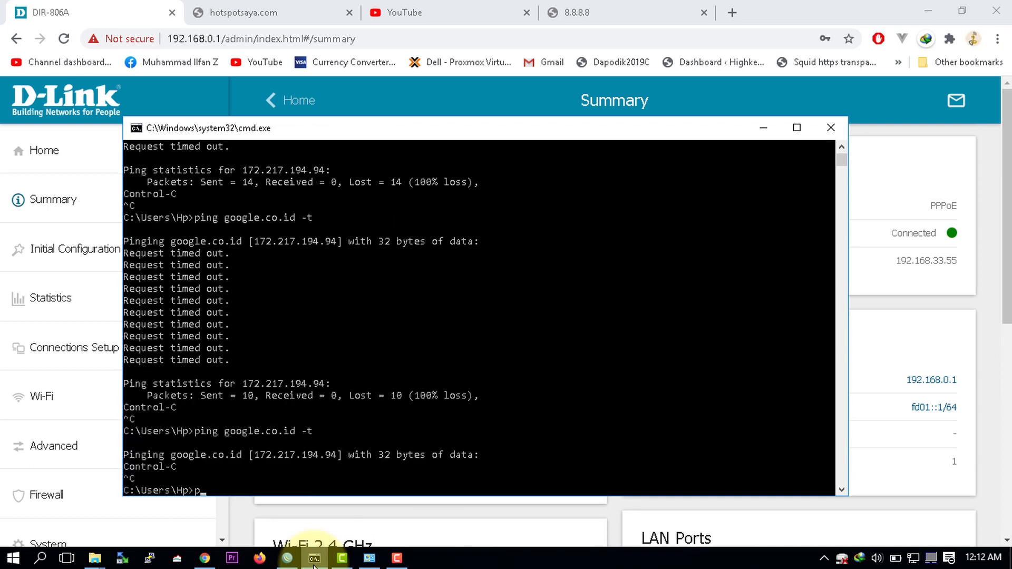
{"action": "type", "text": "ing yahoo.co.id"}
{"action": "key", "text": "Return"}
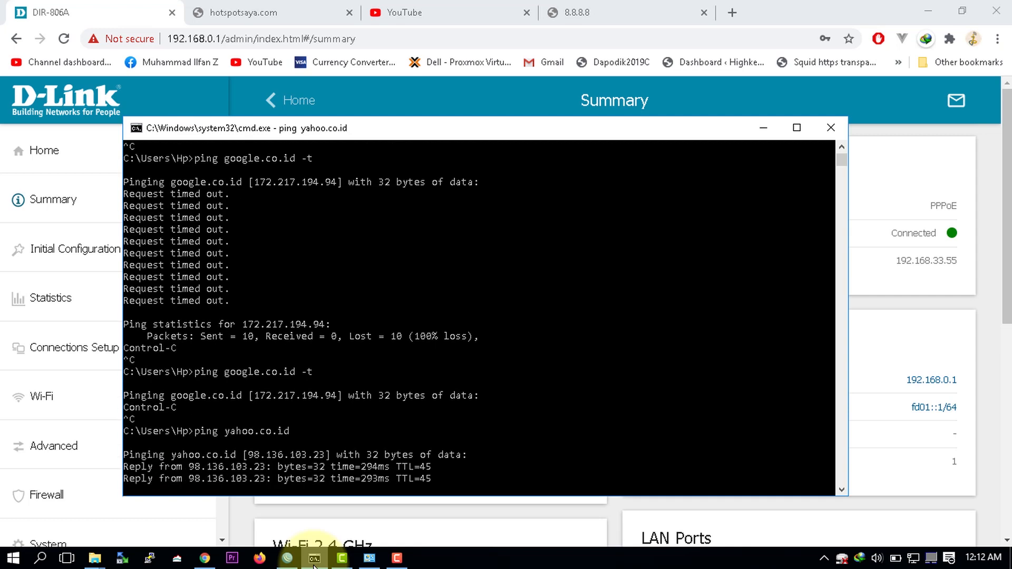
{"action": "key", "text": "ctrl+c"}
{"action": "key", "text": "Return"}
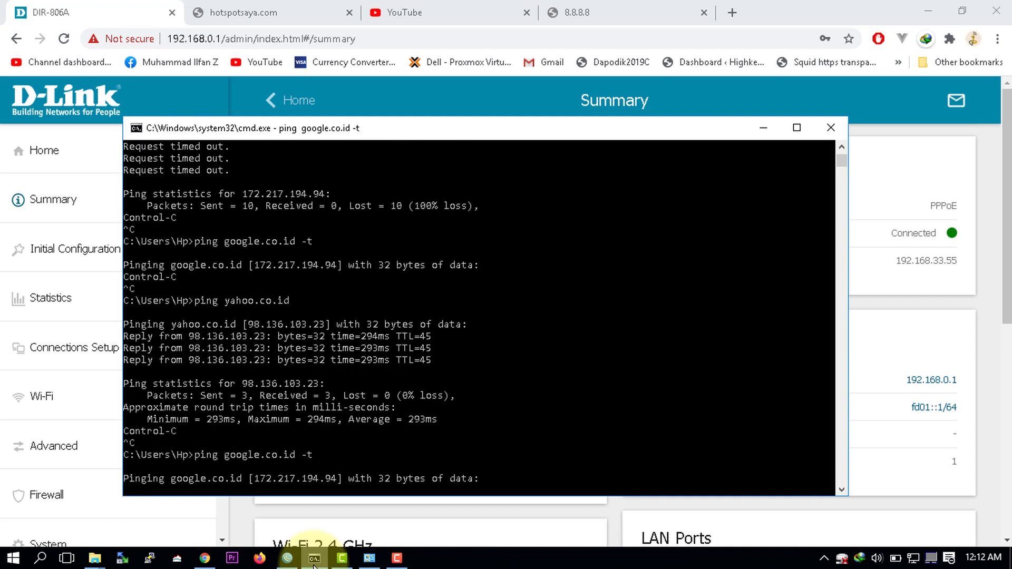
{"action": "key", "text": "ctrl+c"}
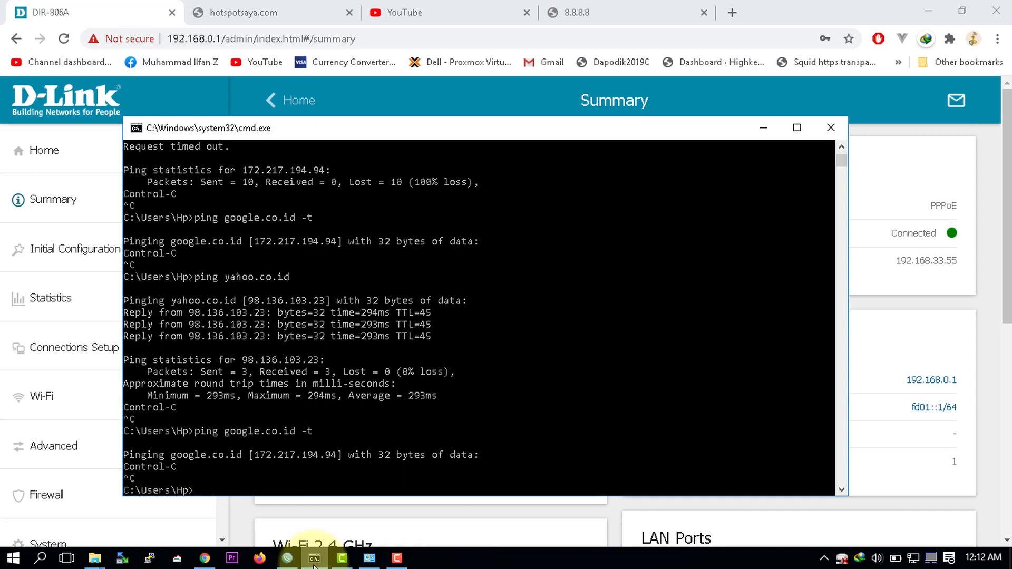
{"action": "key", "text": "Return"}
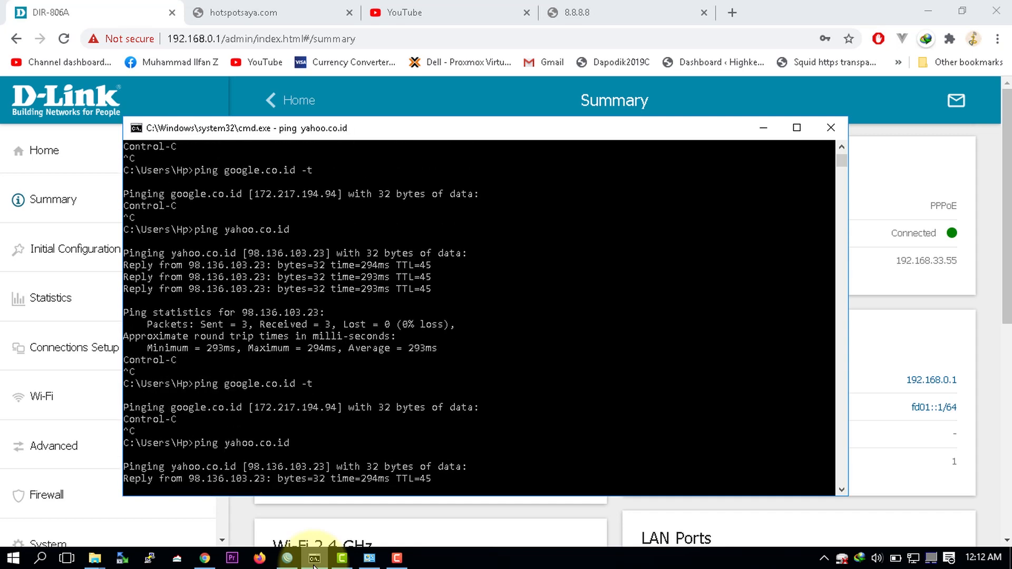
{"action": "left_click", "coordinate": [306, 11]}
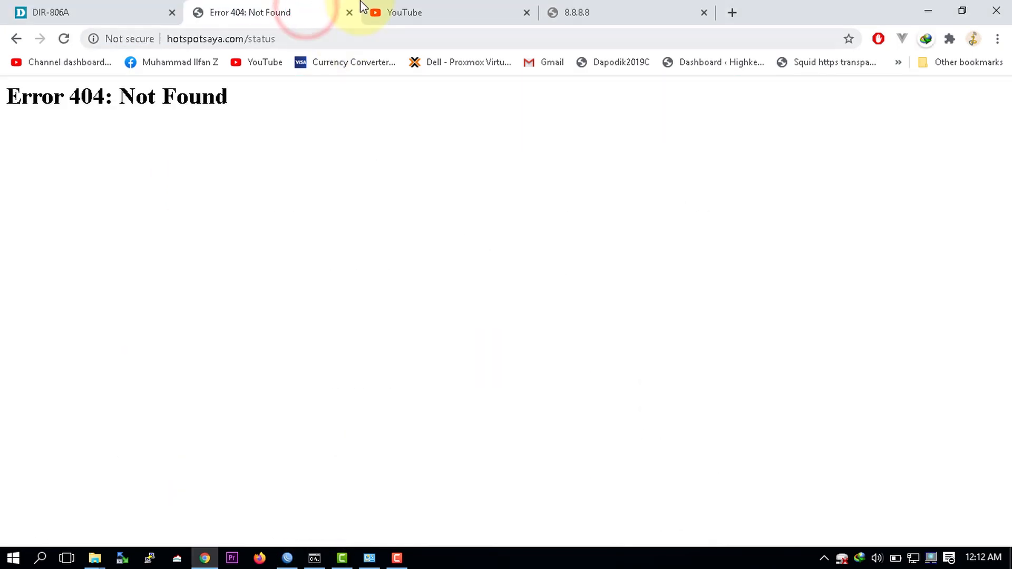
Step: Close the Error 404 tab and reload YouTube's home feed with fresh recommendations
{"action": "left_click", "coordinate": [349, 12]}
{"action": "left_click", "coordinate": [307, 33]}
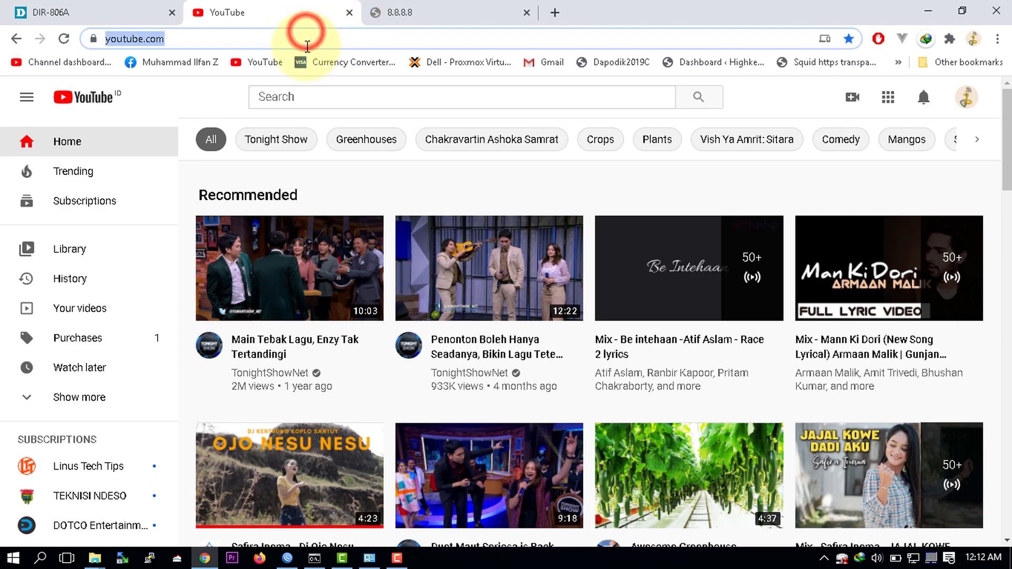
{"action": "left_click", "coordinate": [295, 498]}
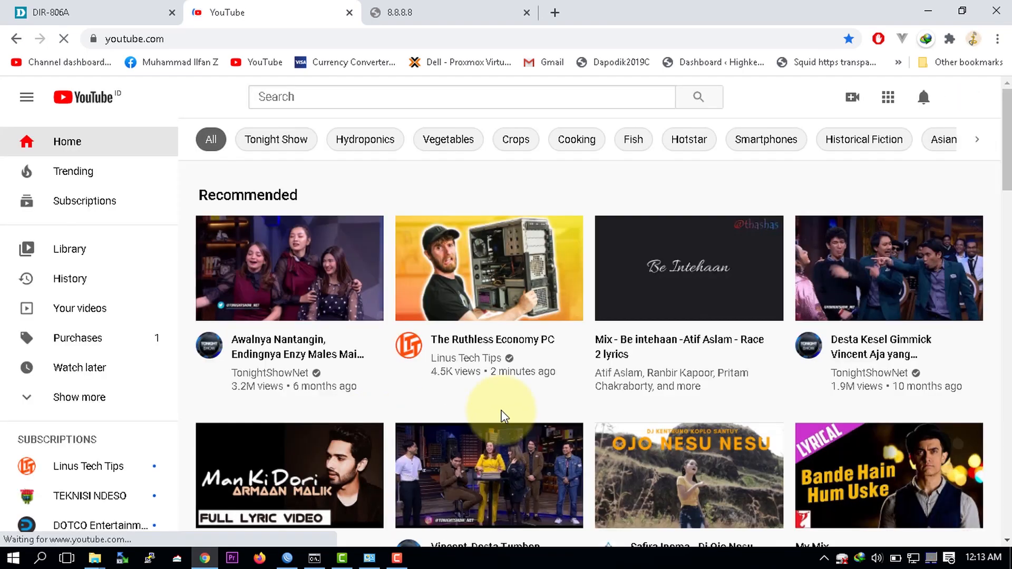
{"action": "scroll", "coordinate": [503, 417], "scroll_direction": "down", "scroll_amount": 10}
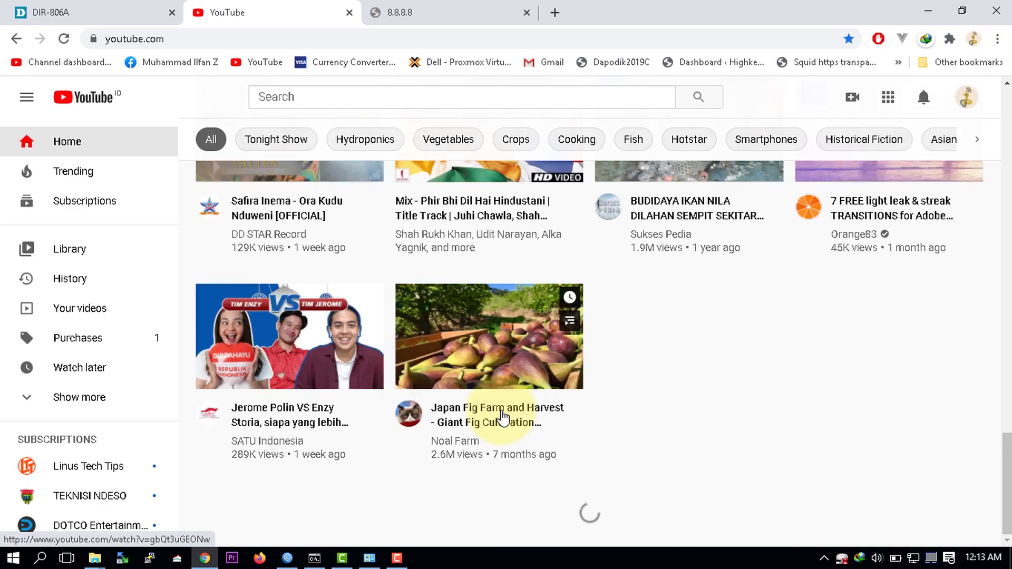
{"action": "scroll", "coordinate": [503, 417], "scroll_direction": "down", "scroll_amount": 3}
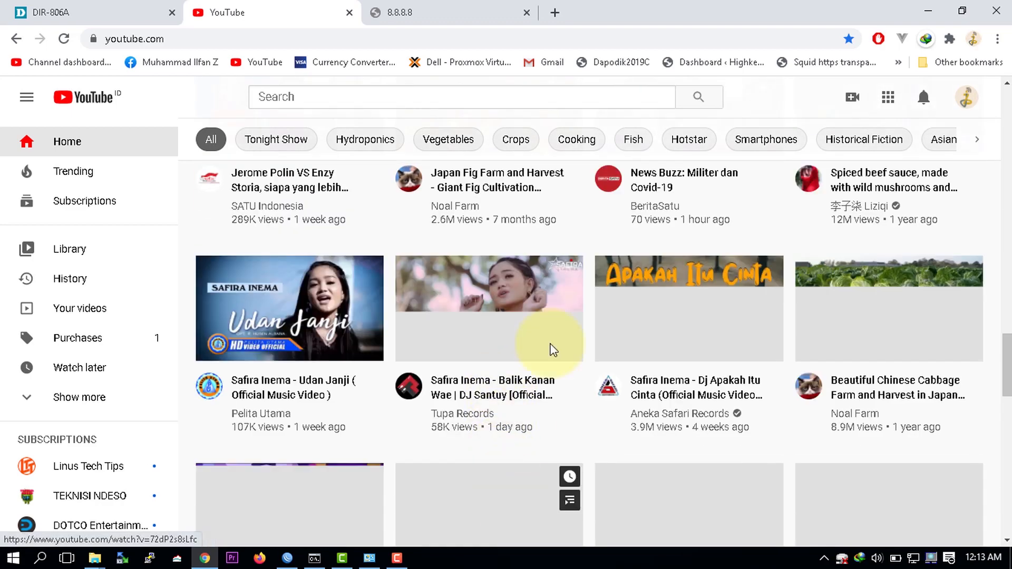
{"action": "scroll", "coordinate": [549, 346], "scroll_direction": "up", "scroll_amount": 15}
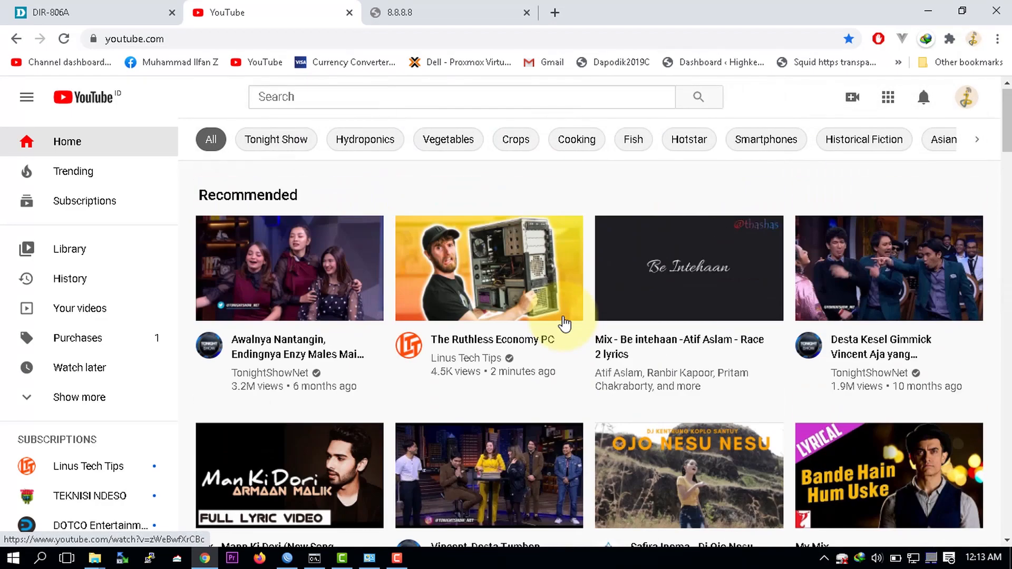
{"action": "left_click", "coordinate": [287, 558]}
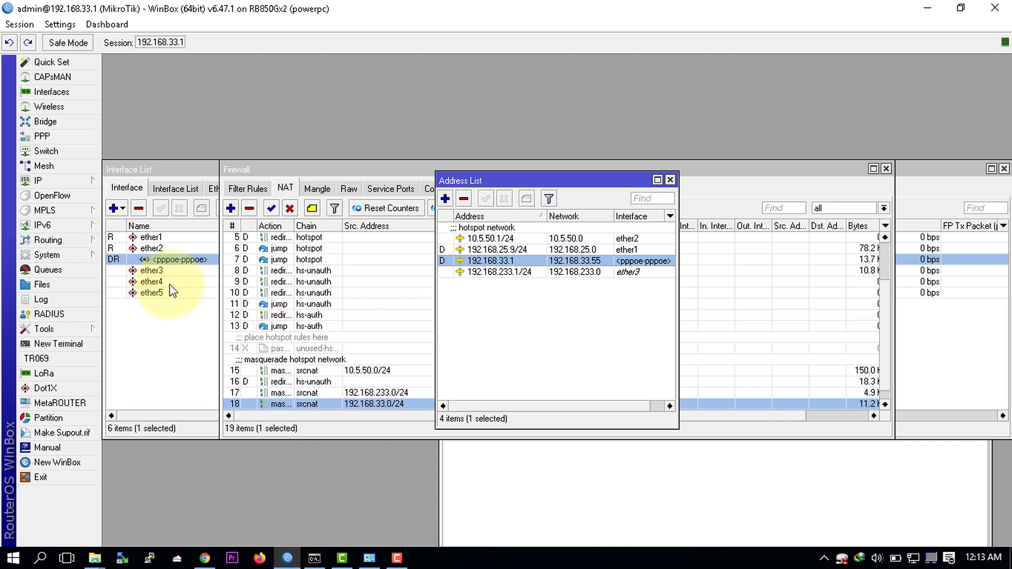
Step: Select the pppoe-pppoe row in the Interface List to watch its live traffic
{"action": "left_click", "coordinate": [128, 349]}
{"action": "left_click", "coordinate": [191, 259]}
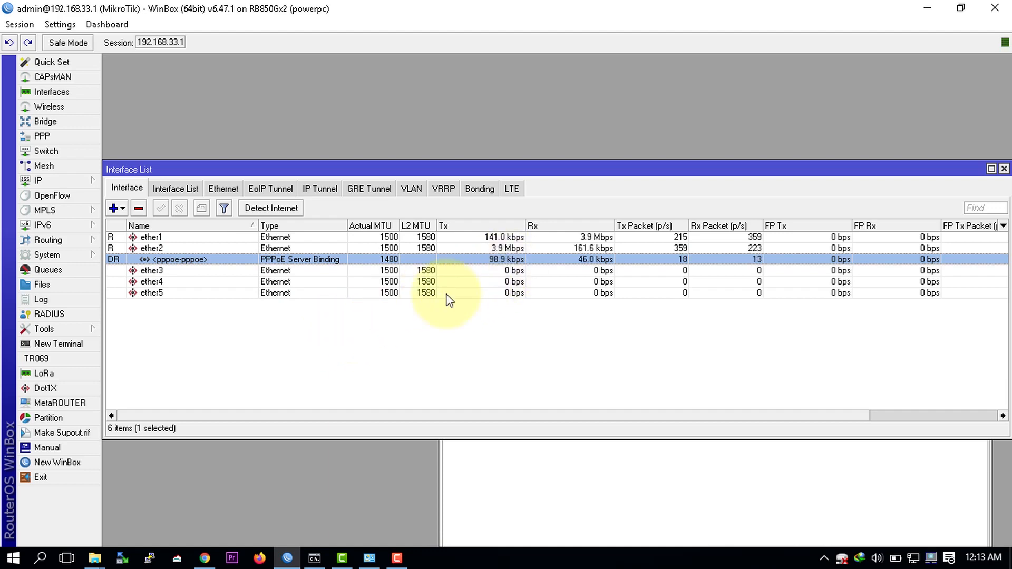
{"action": "left_click", "coordinate": [205, 559]}
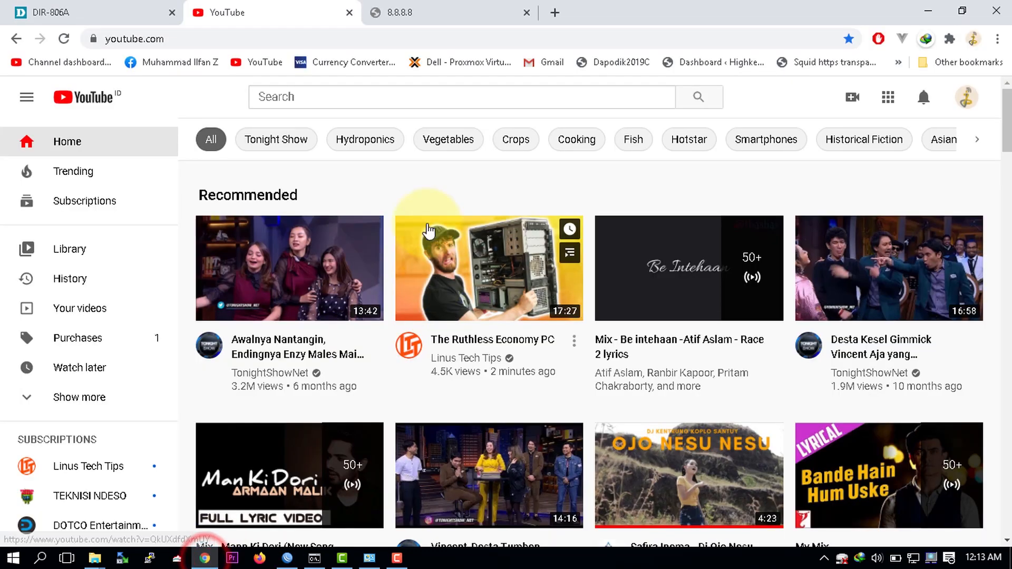
Step: Run a speedtest.cbn.id test: 35 ms ping, 6 ms jitter, about 9.1 Mbps download
{"action": "left_click", "coordinate": [450, 39]}
{"action": "left_click", "coordinate": [443, 7]}
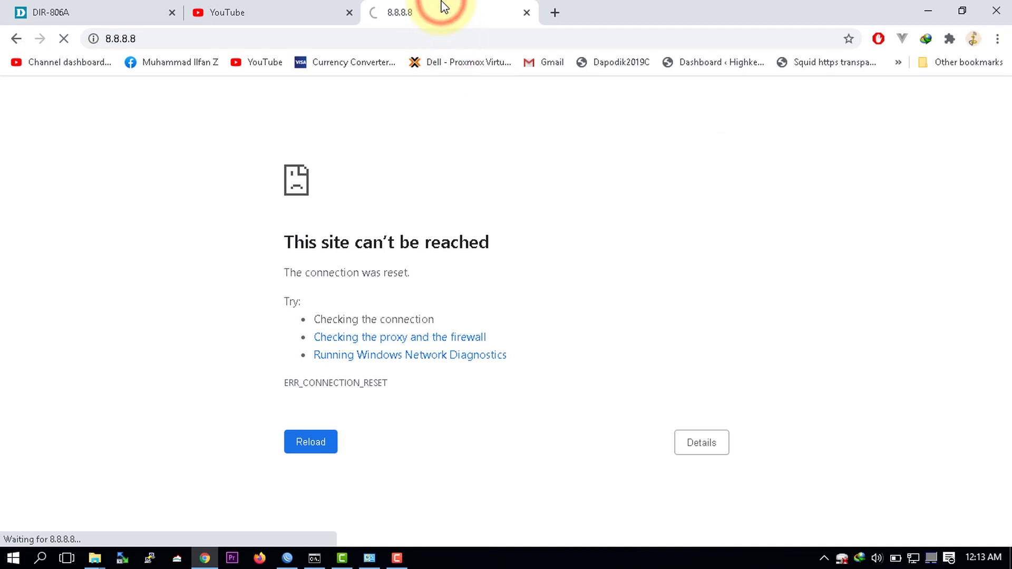
{"action": "left_click", "coordinate": [424, 40]}
{"action": "type", "text": "speedtest.net"}
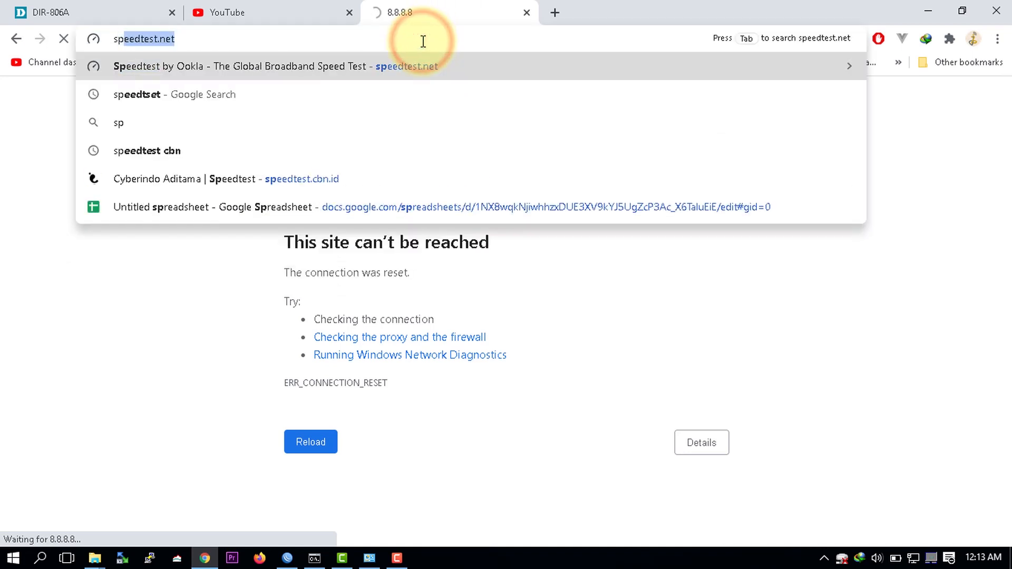
{"action": "key", "text": "Down"}
{"action": "key", "text": "Down"}
{"action": "key", "text": "Down"}
{"action": "key", "text": "Down"}
{"action": "key", "text": "Return"}
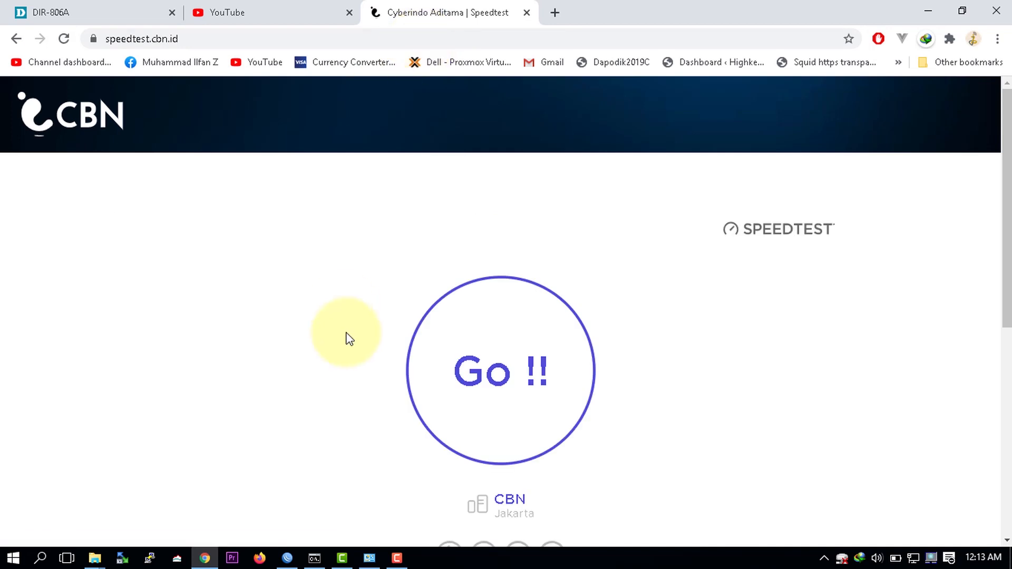
{"action": "left_click", "coordinate": [543, 347]}
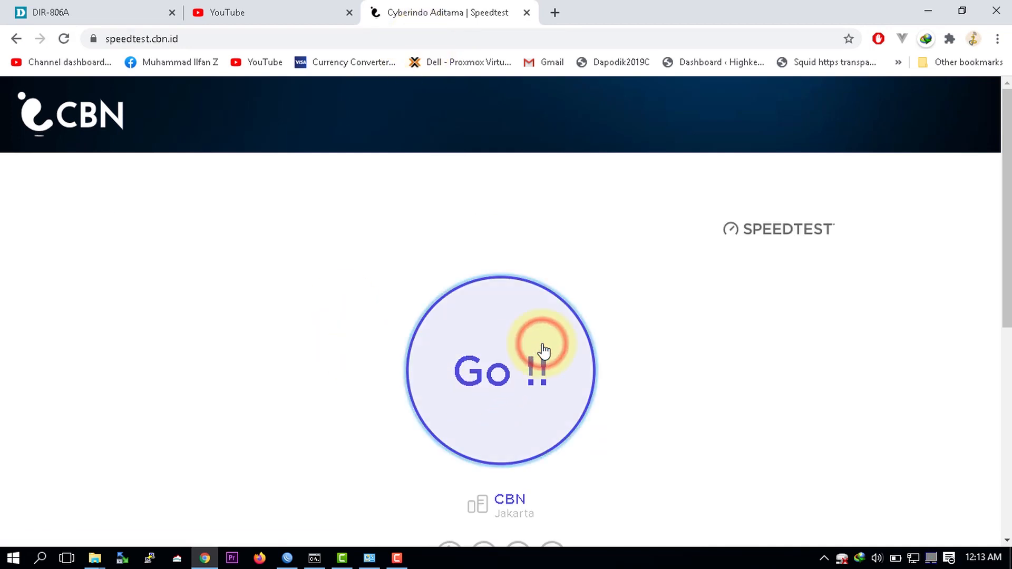
{"action": "scroll", "coordinate": [341, 381], "scroll_direction": "down", "scroll_amount": 4}
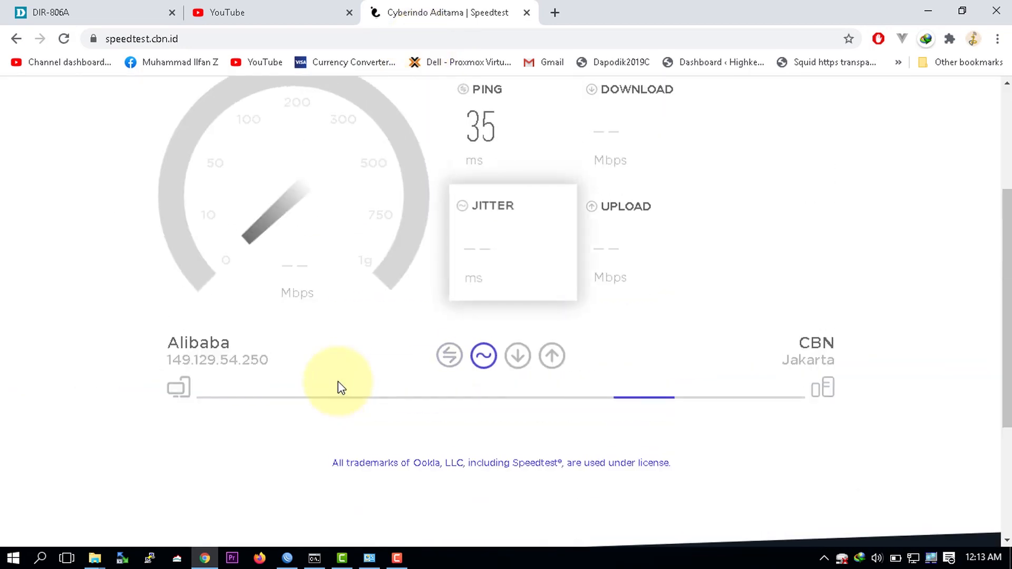
{"action": "scroll", "coordinate": [341, 380], "scroll_direction": "up", "scroll_amount": 3}
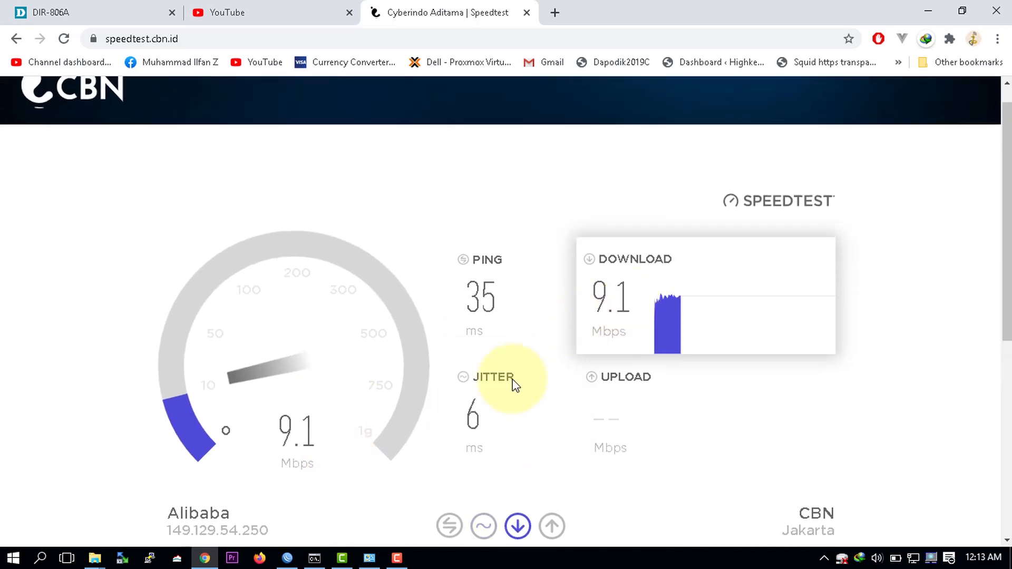
{"action": "left_click", "coordinate": [287, 554]}
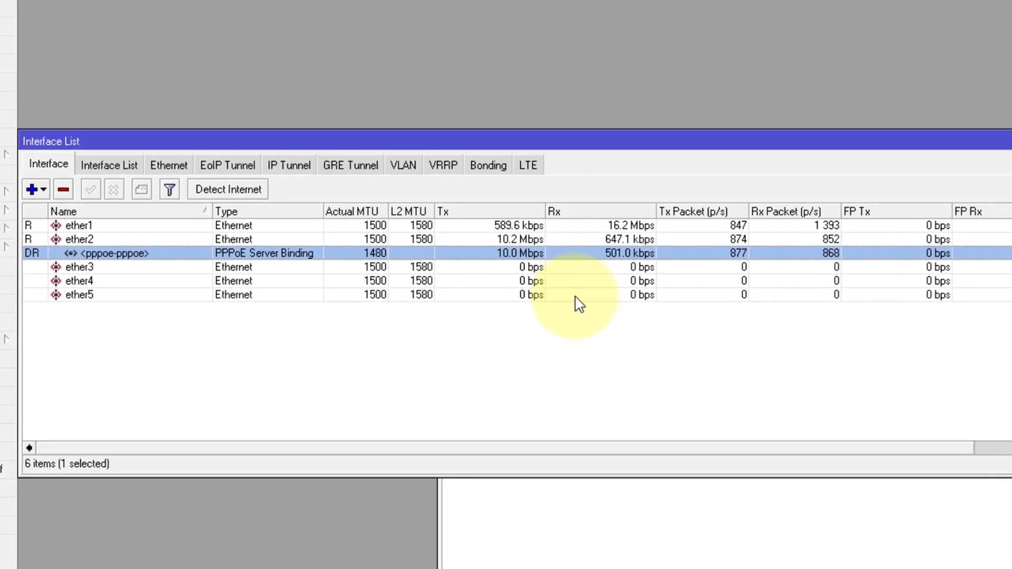
Step: Confirm 10 Mbps pppoe-pppoe traffic and ProfilePPPOE's 10m/10m limit, then return to D-Link Summary
{"action": "left_click", "coordinate": [525, 262]}
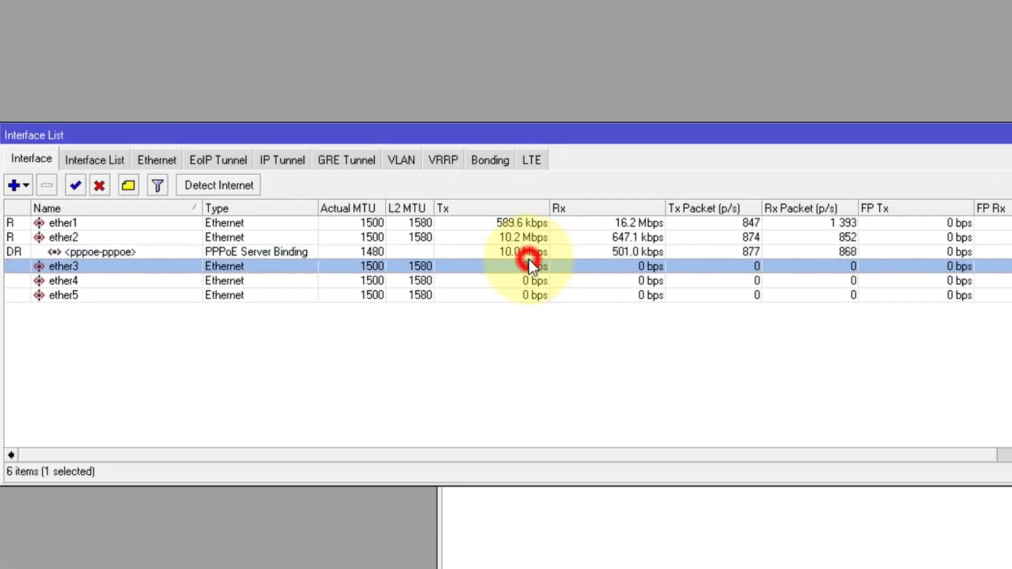
{"action": "left_click", "coordinate": [513, 253]}
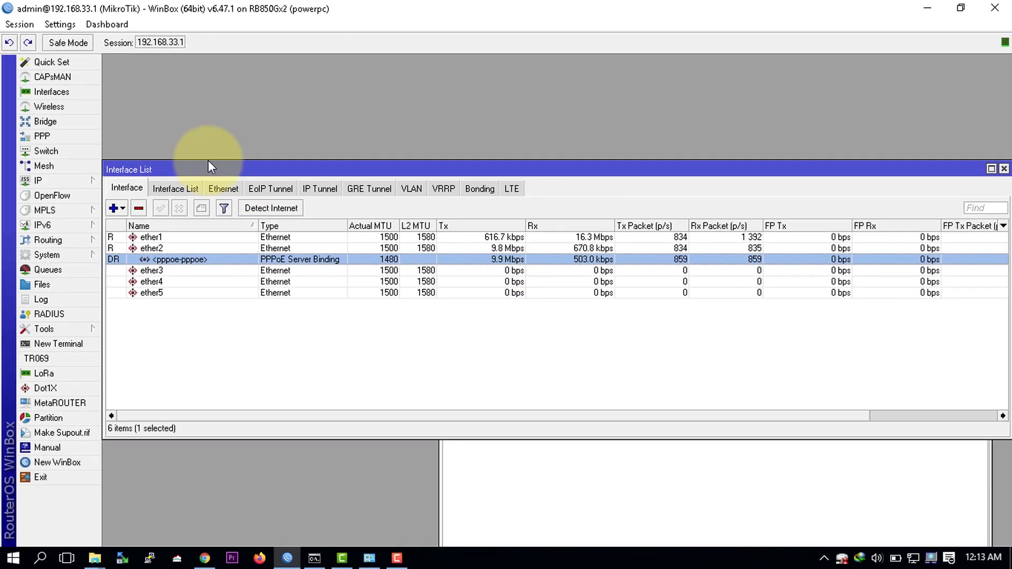
{"action": "left_click", "coordinate": [50, 138]}
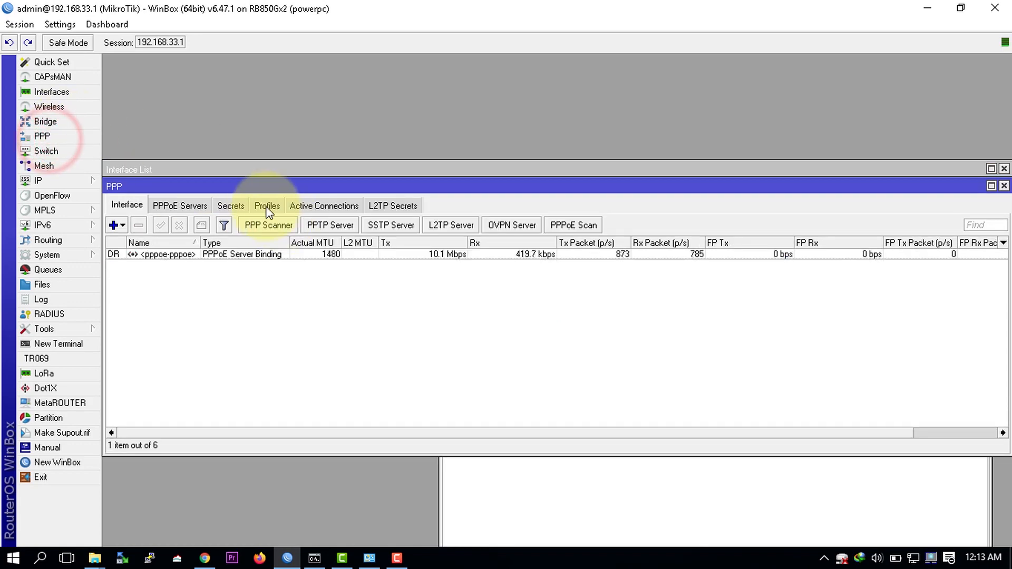
{"action": "left_click", "coordinate": [279, 205]}
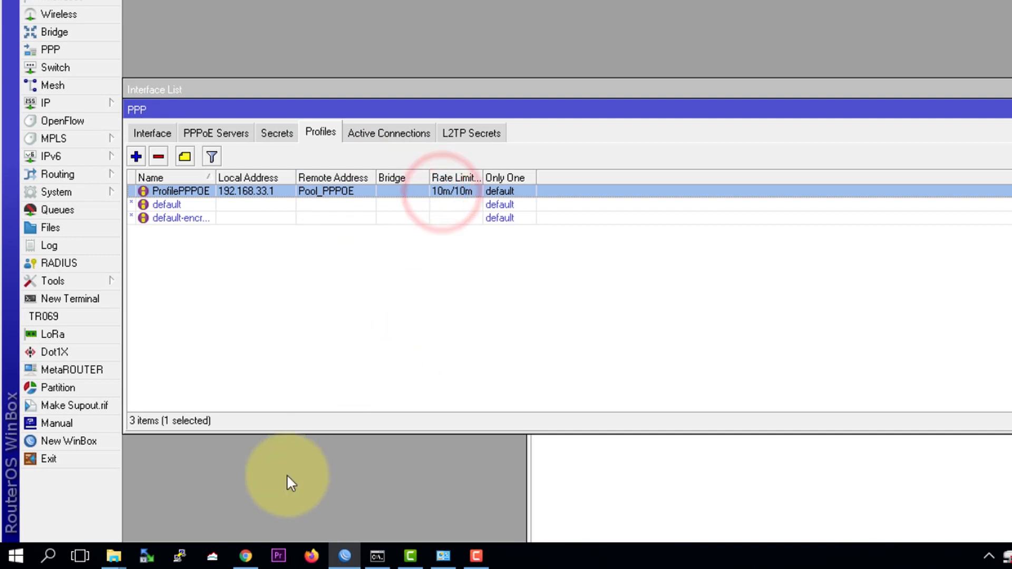
{"action": "left_click", "coordinate": [246, 556]}
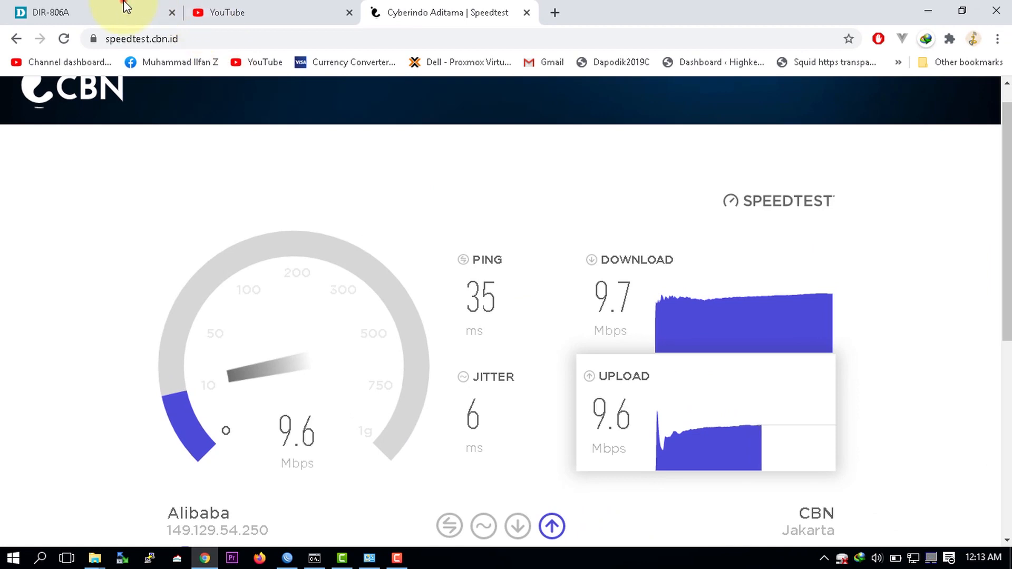
{"action": "left_click", "coordinate": [124, 8]}
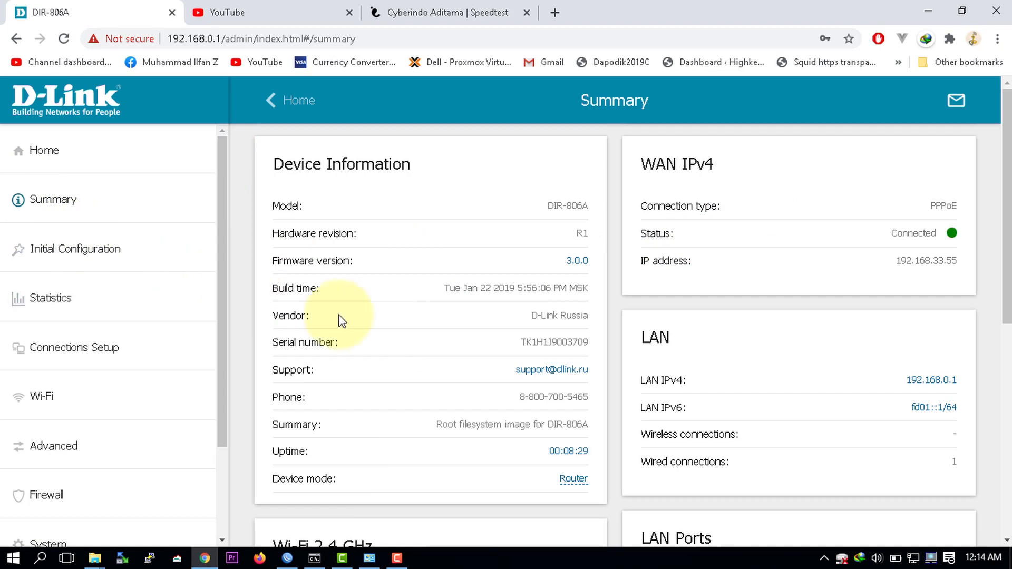
Step: Scroll through the D-Link Summary page and bring WinBox's PPP Profiles list back
{"action": "scroll", "coordinate": [388, 334], "scroll_direction": "down", "scroll_amount": 6}
{"action": "scroll", "coordinate": [388, 334], "scroll_direction": "down", "scroll_amount": 2}
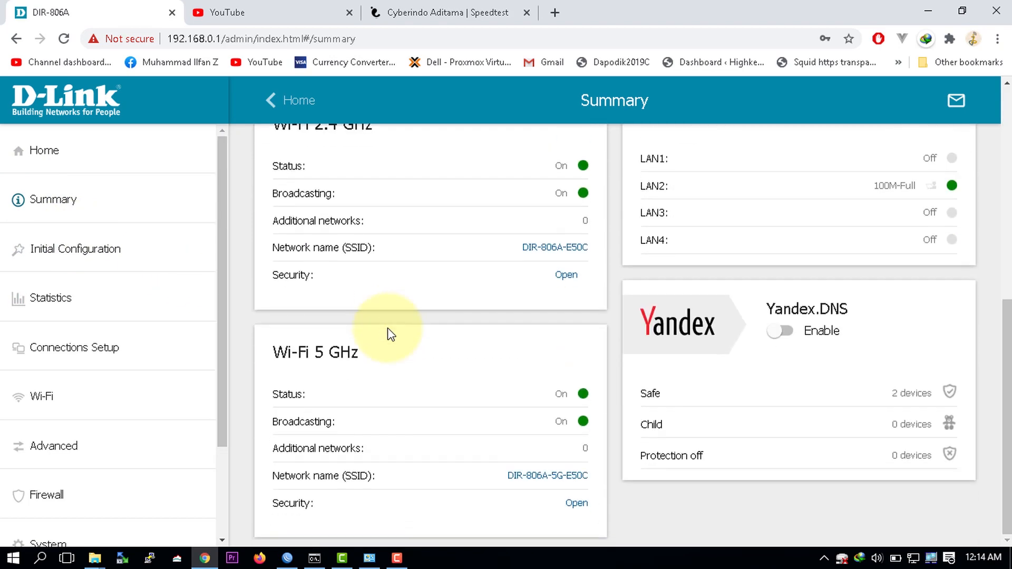
{"action": "scroll", "coordinate": [390, 334], "scroll_direction": "up", "scroll_amount": 8}
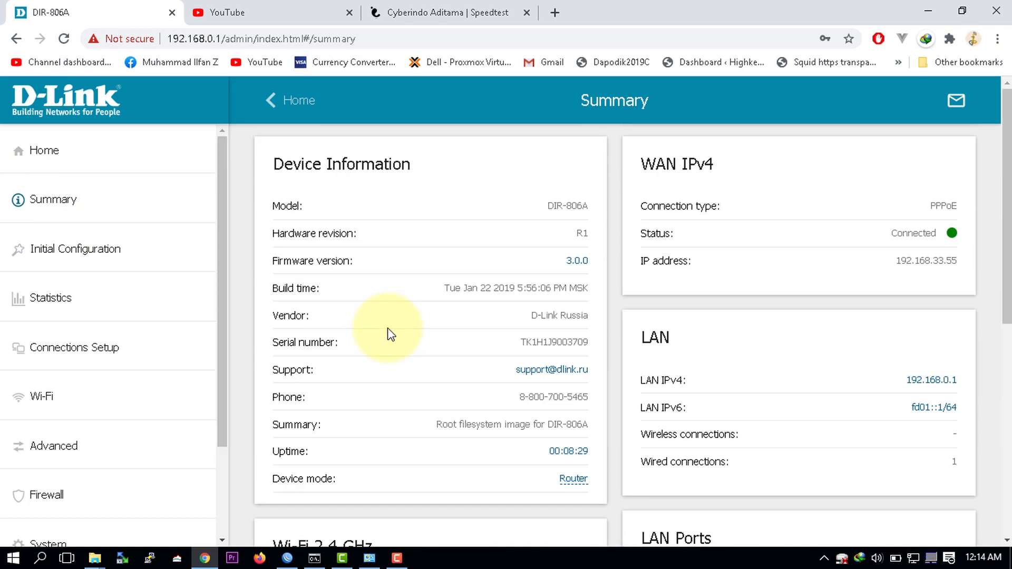
{"action": "left_click", "coordinate": [288, 558]}
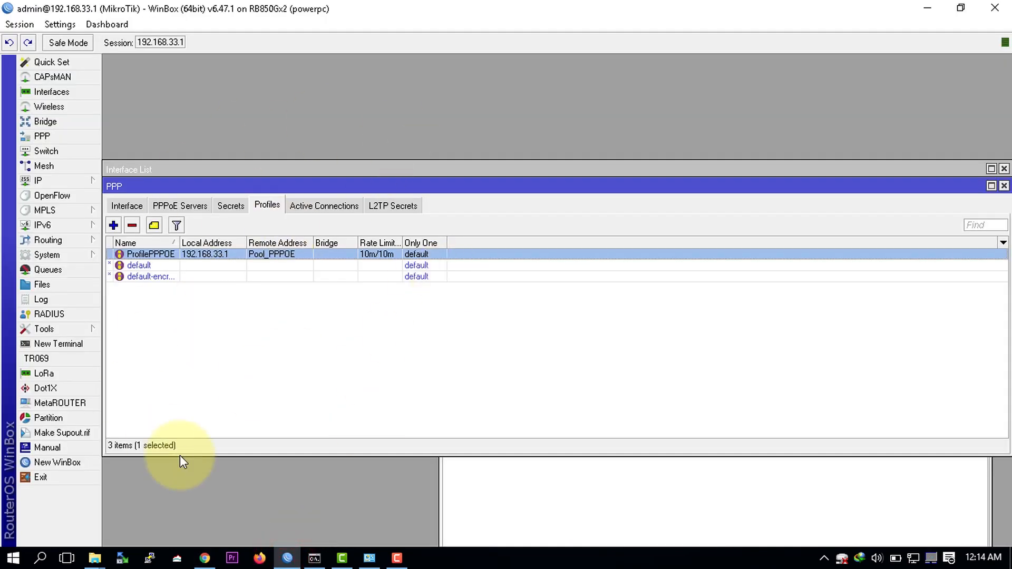
Step: Review the IP address pools and the PPPoE server entry on ether2
{"action": "left_click", "coordinate": [65, 180]}
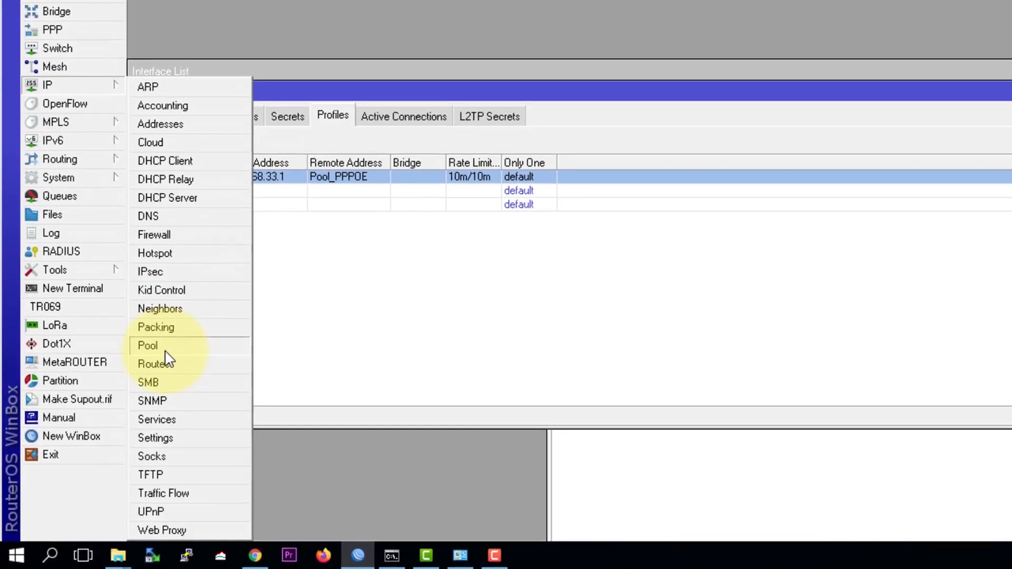
{"action": "left_click", "coordinate": [158, 347]}
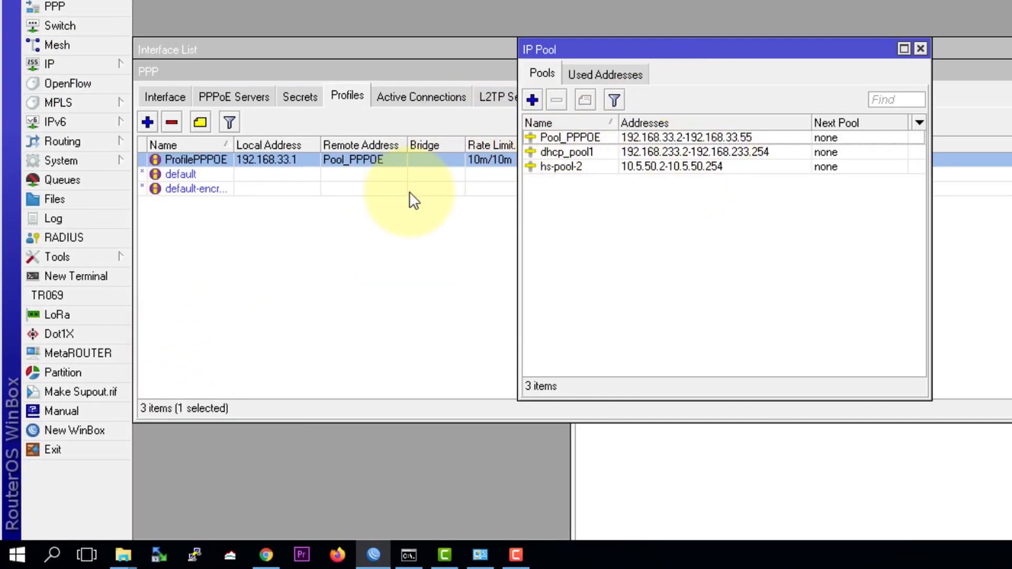
{"action": "left_click", "coordinate": [237, 240]}
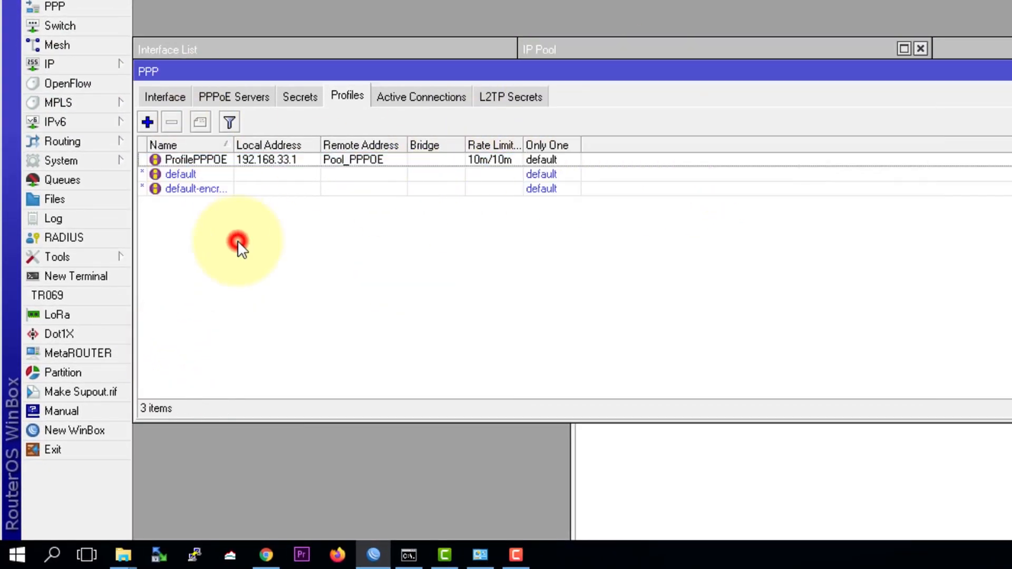
{"action": "left_click", "coordinate": [218, 99]}
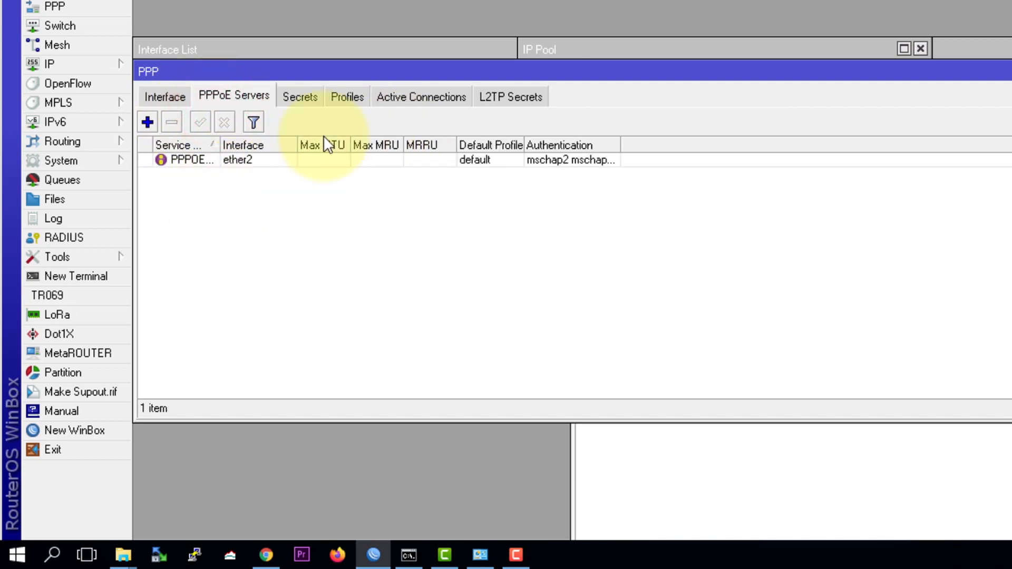
{"action": "left_click", "coordinate": [247, 170]}
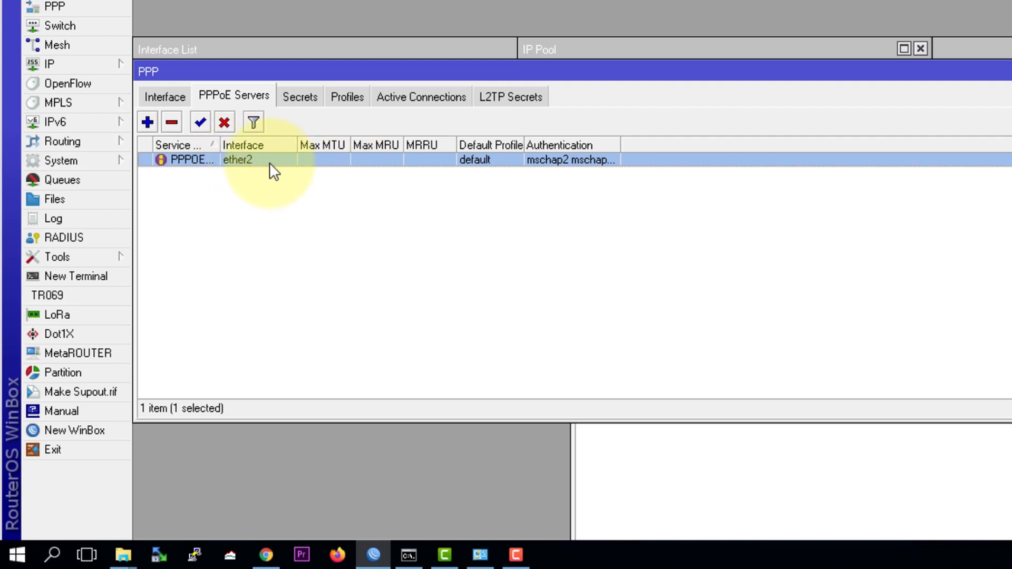
Step: Check the PPP user secrets and the ProfilePPPOE local address 192.168.33.1, leaving them unchanged
{"action": "left_click", "coordinate": [305, 91]}
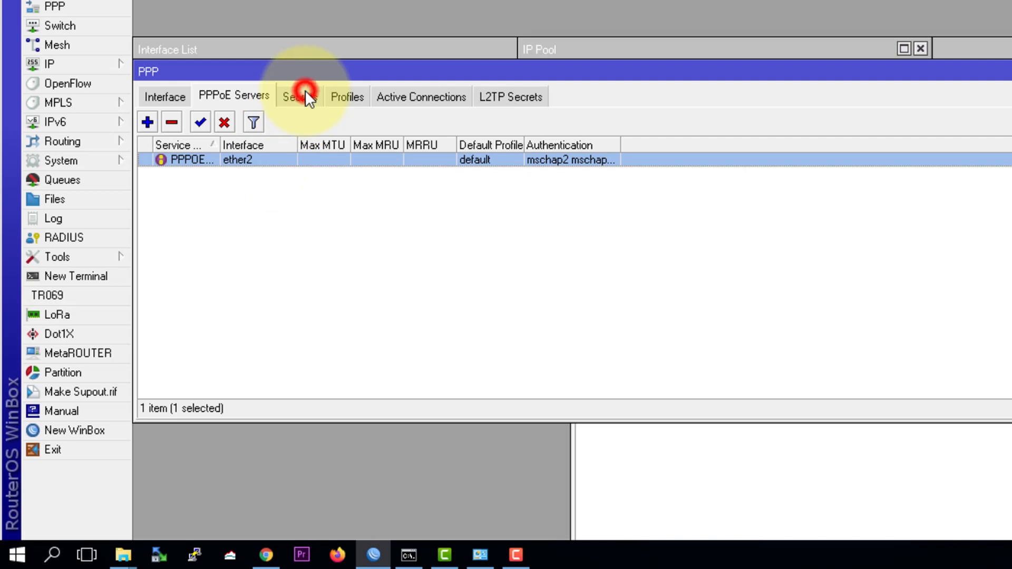
{"action": "left_click", "coordinate": [341, 97]}
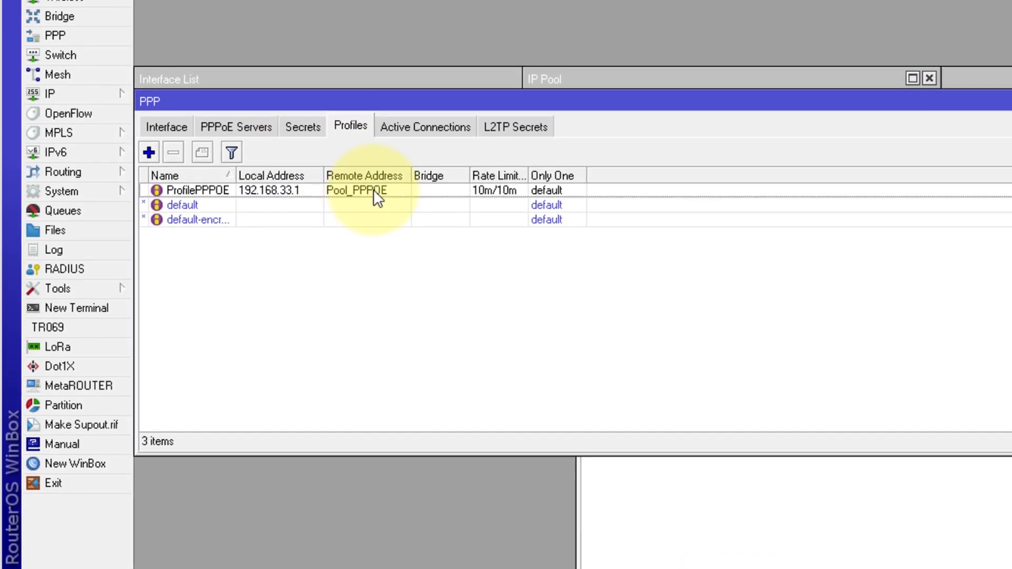
{"action": "double_click", "coordinate": [370, 159]}
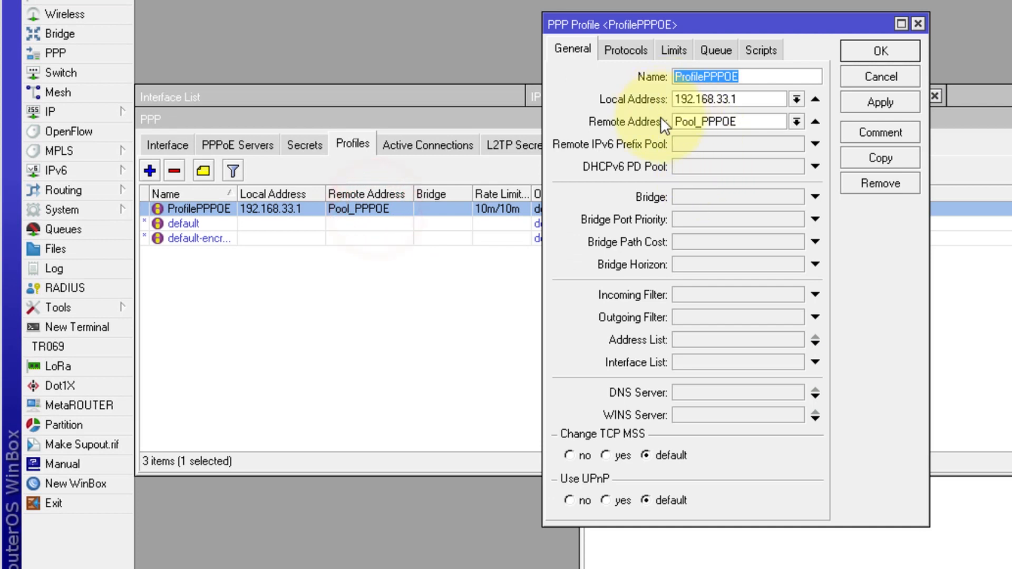
{"action": "double_click", "coordinate": [719, 100]}
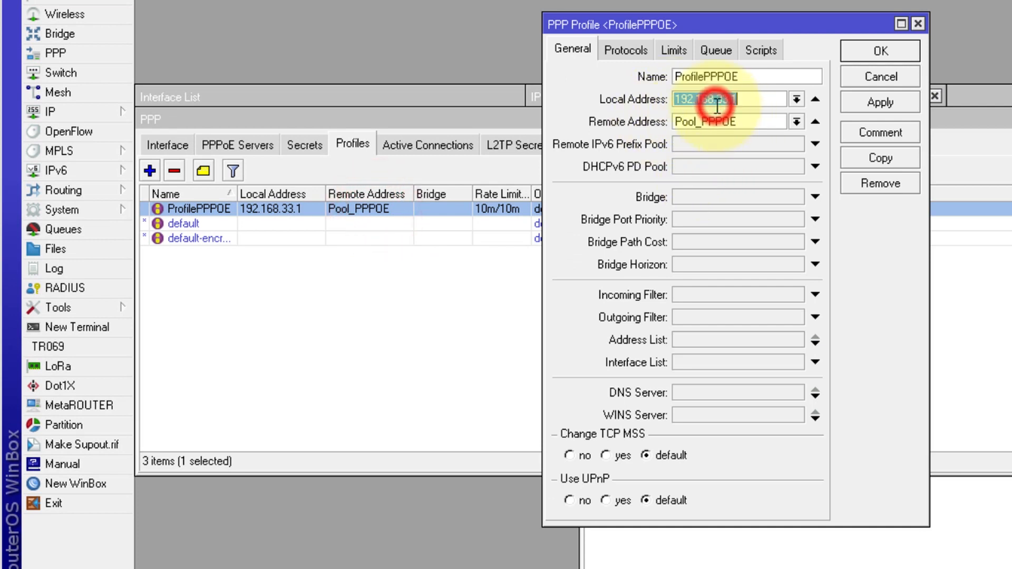
{"action": "left_click", "coordinate": [894, 77]}
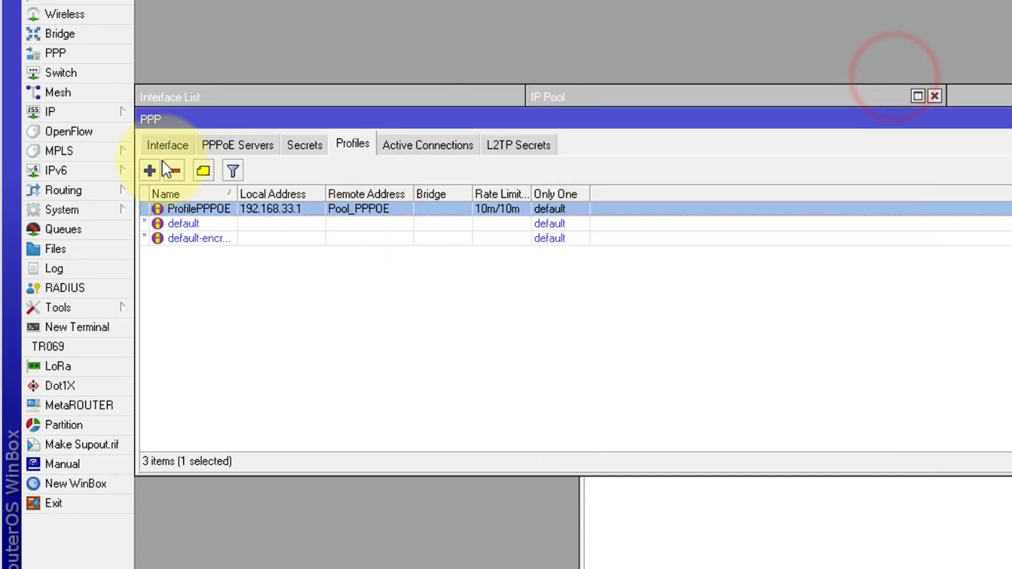
Step: Verify the srcnat masquerade rule in Firewall NAT, then return to the D-Link Summary page
{"action": "left_click", "coordinate": [93, 116]}
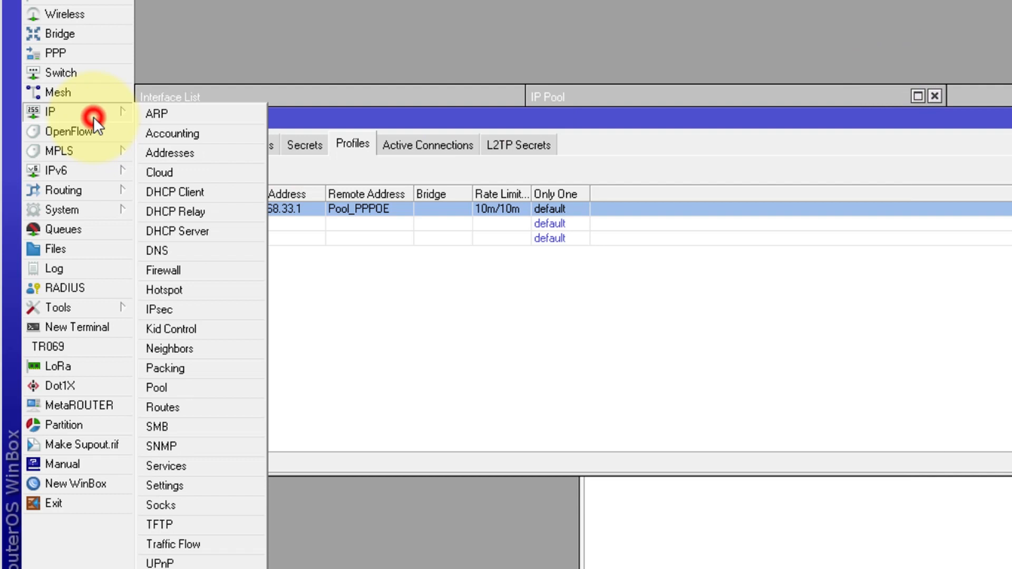
{"action": "left_click", "coordinate": [178, 271]}
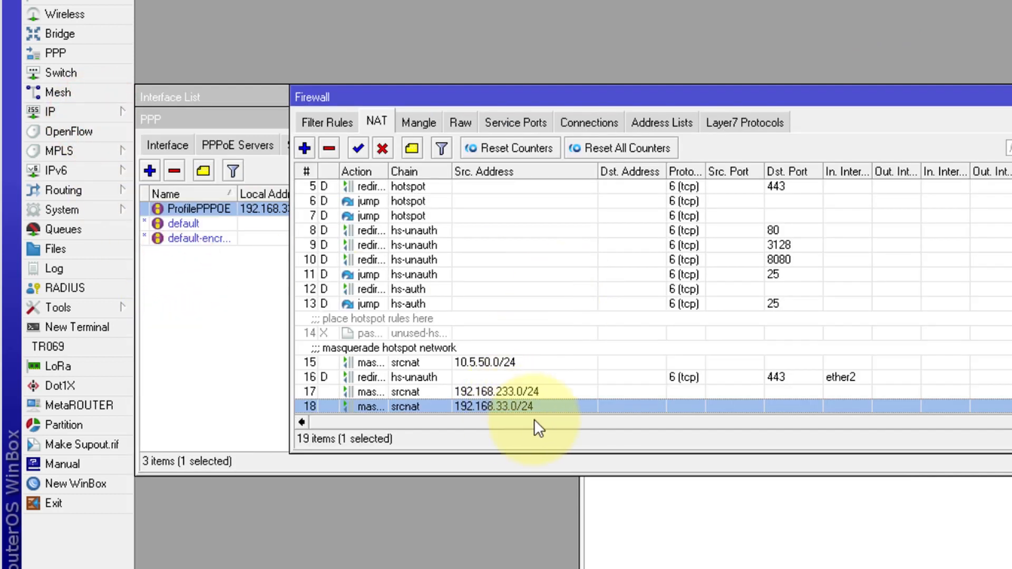
{"action": "left_click_drag", "start_coordinate": [598, 424], "coordinate": [438, 434]}
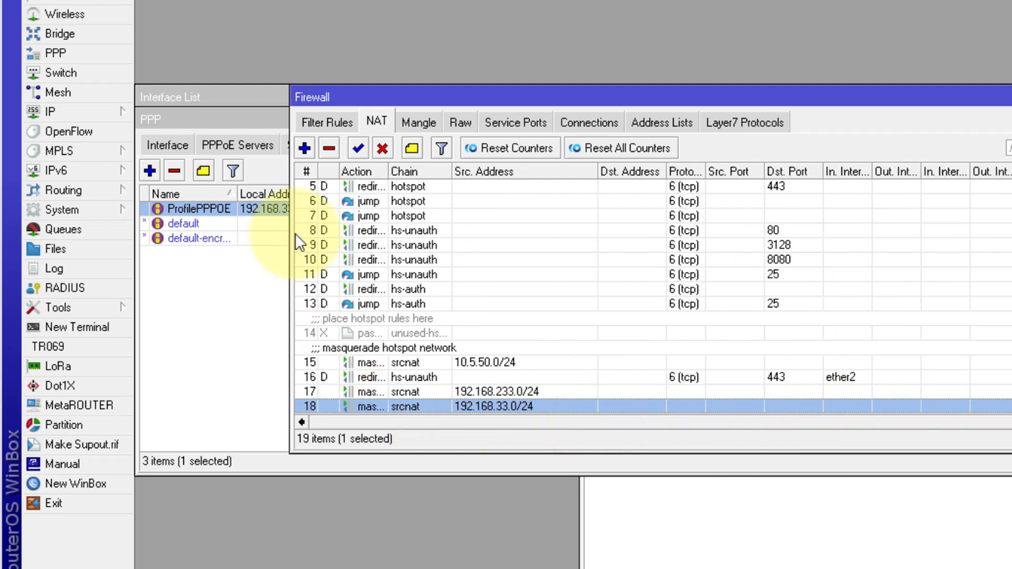
{"action": "left_click", "coordinate": [171, 310]}
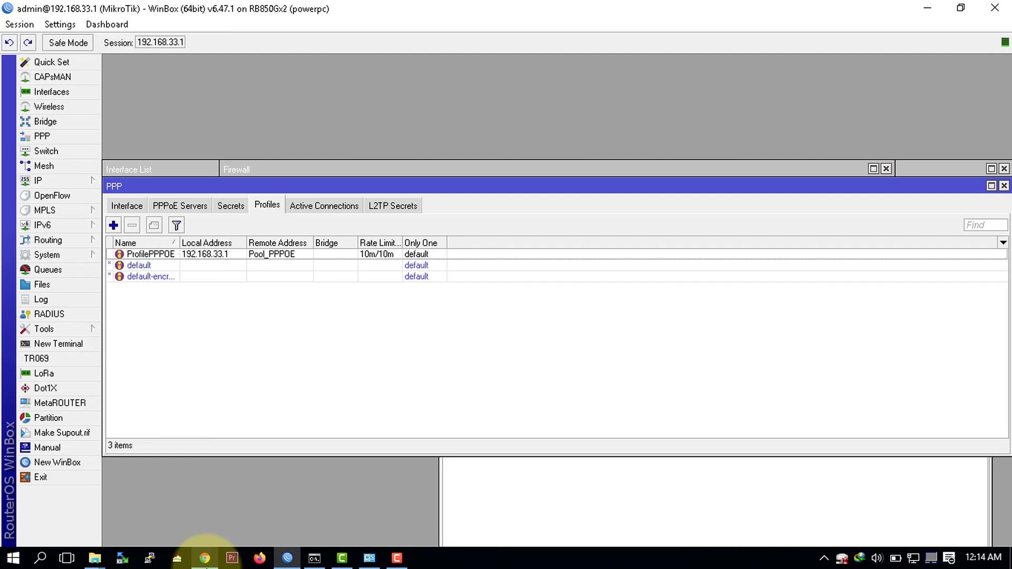
{"action": "left_click", "coordinate": [204, 558]}
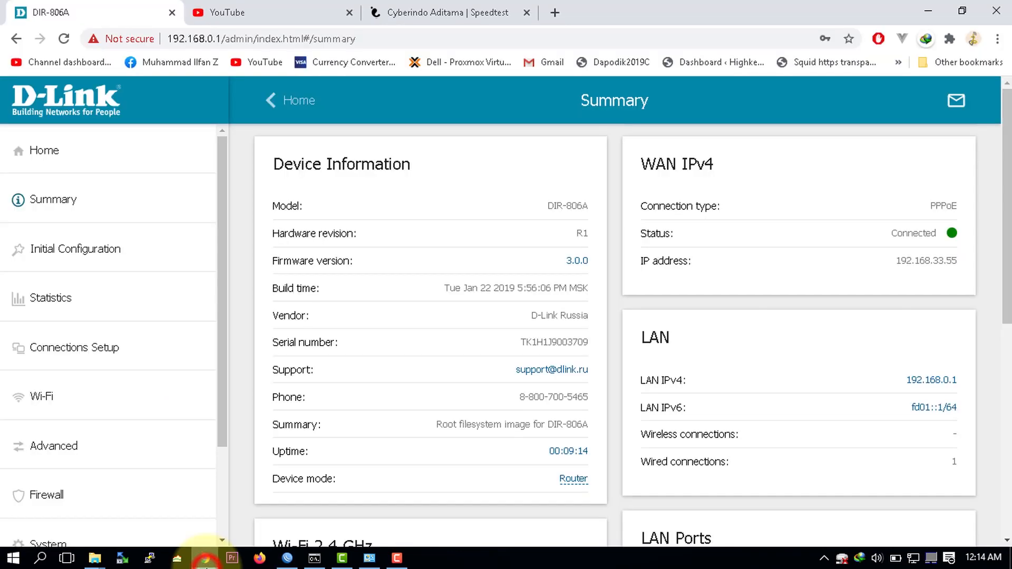
{"action": "scroll", "coordinate": [512, 292], "scroll_direction": "down", "scroll_amount": 8}
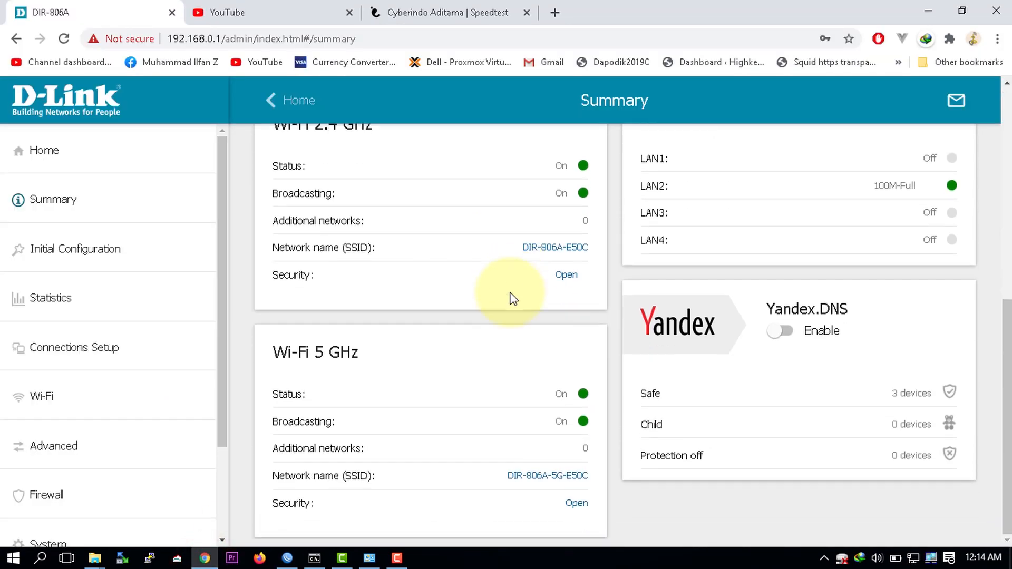
{"action": "scroll", "coordinate": [511, 295], "scroll_direction": "up", "scroll_amount": 8}
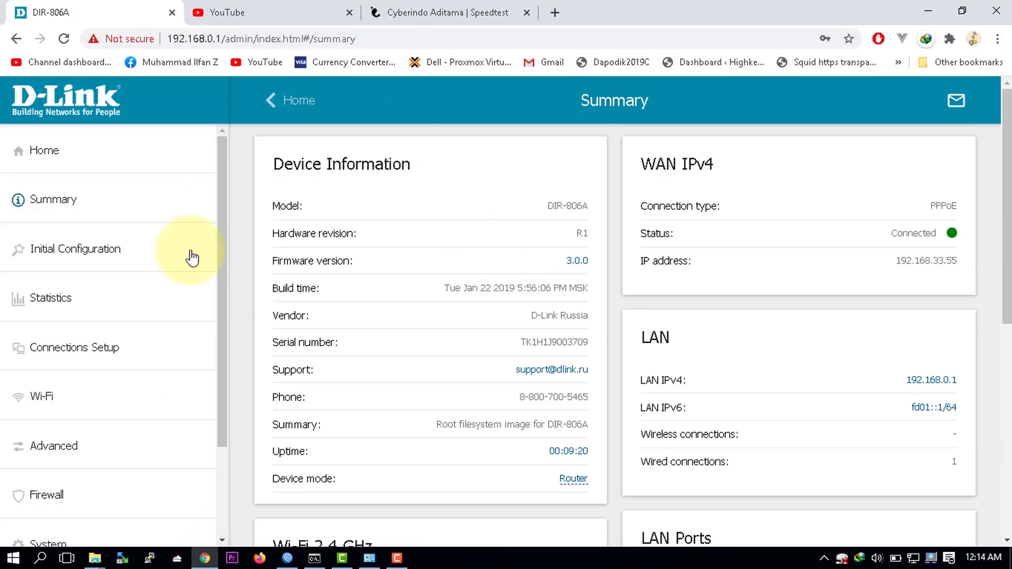